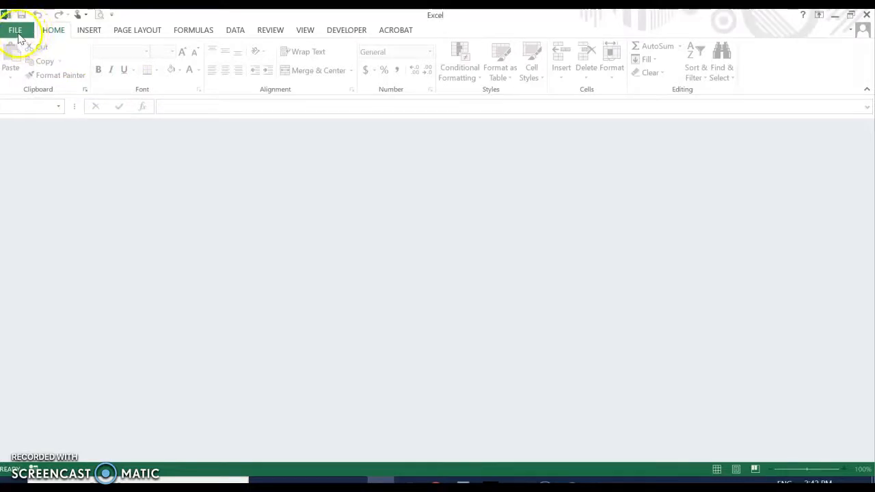
Open the recent 2022 Weekly sign up workbook and select the first four player names
left_click(15, 32)
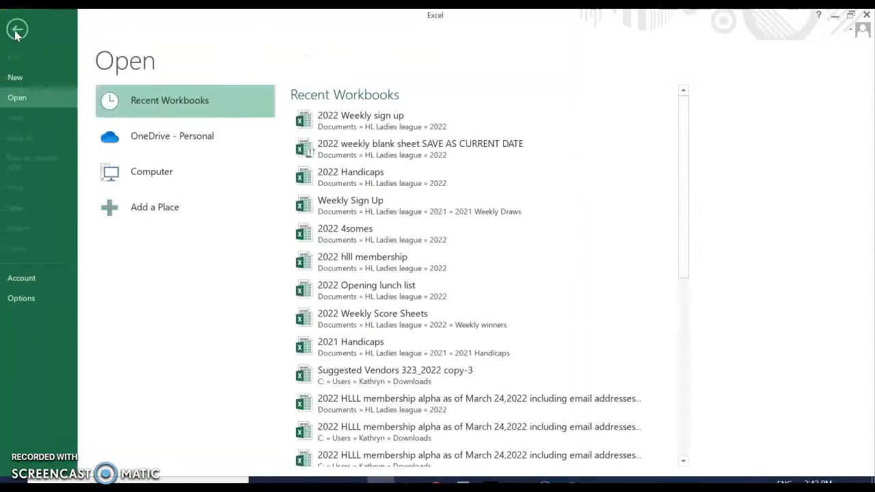
left_click(353, 119)
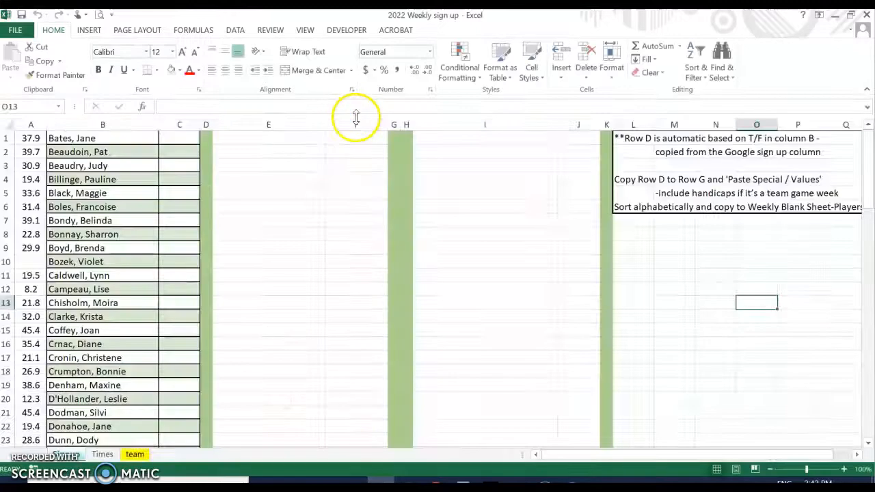
left_click_drag(120, 140, 122, 179)
Check the handicap and sign-up status columns, then switch to the Google Sheets weekly sign-up
left_click(25, 121)
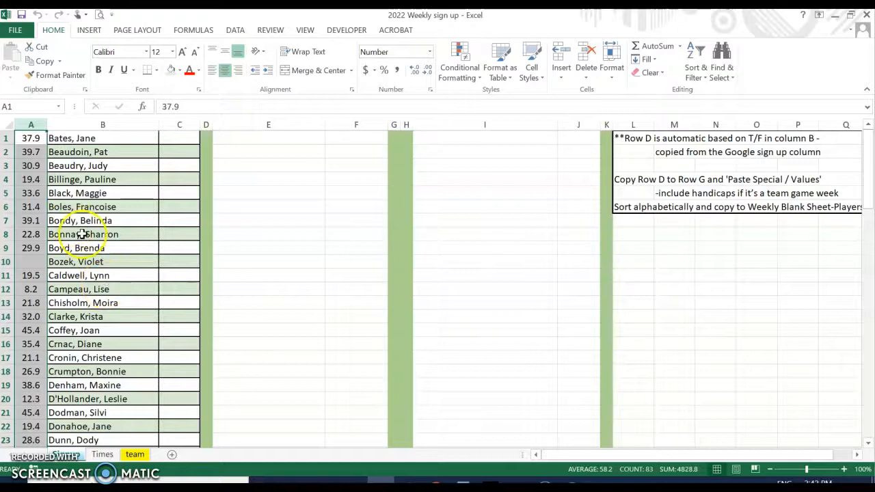
left_click(180, 137)
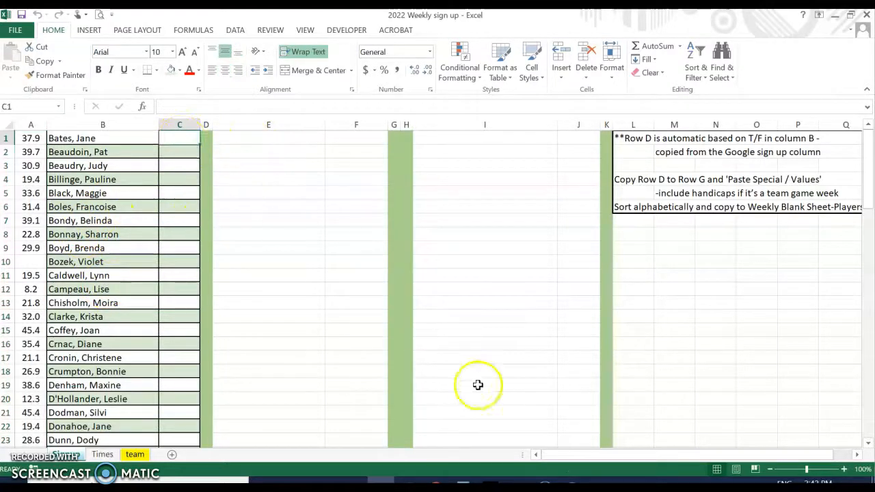
left_click(435, 484)
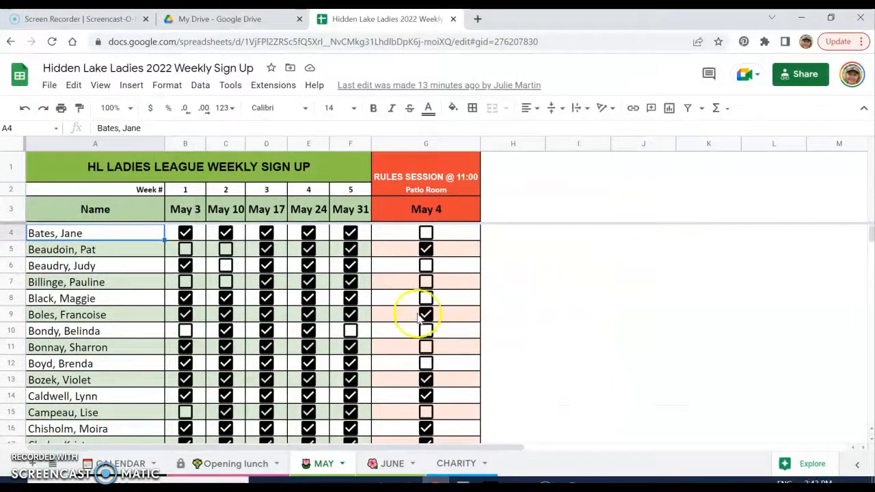
Select the May 3 sign-up checkmarks in B4:B88 on the MAY tab
left_click(181, 144)
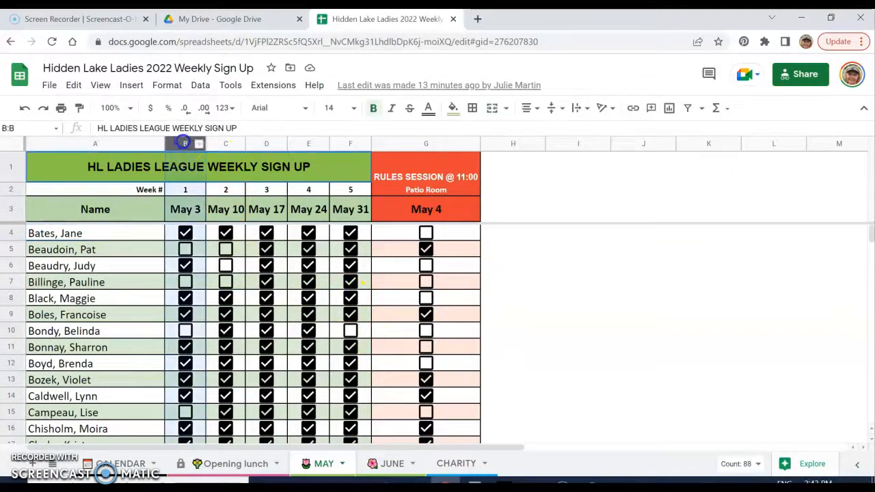
scroll(186, 229, "down", 15)
scroll(197, 229, "down", 9)
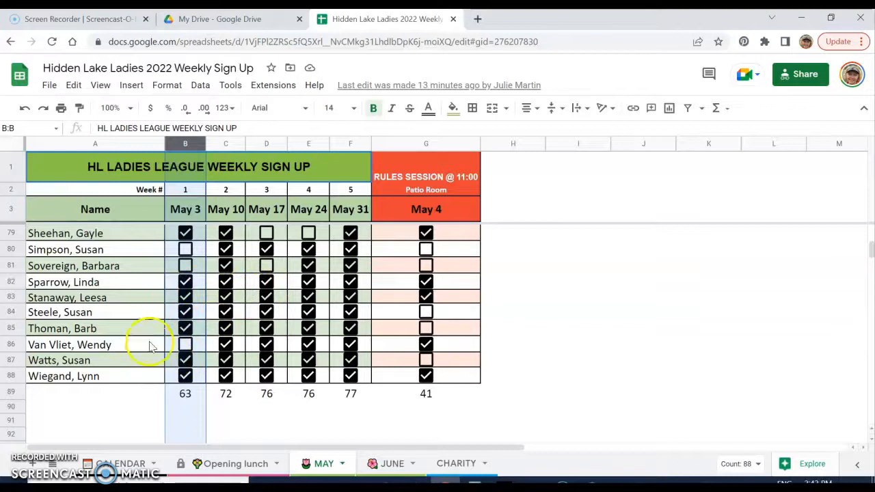
scroll(154, 311, "up", 15)
scroll(171, 301, "up", 7)
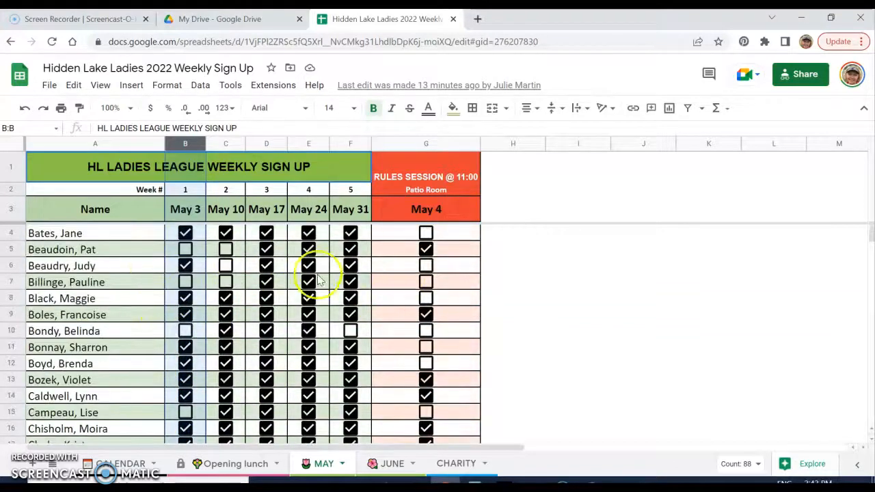
left_click(171, 233)
left_click_drag(171, 244, 198, 349)
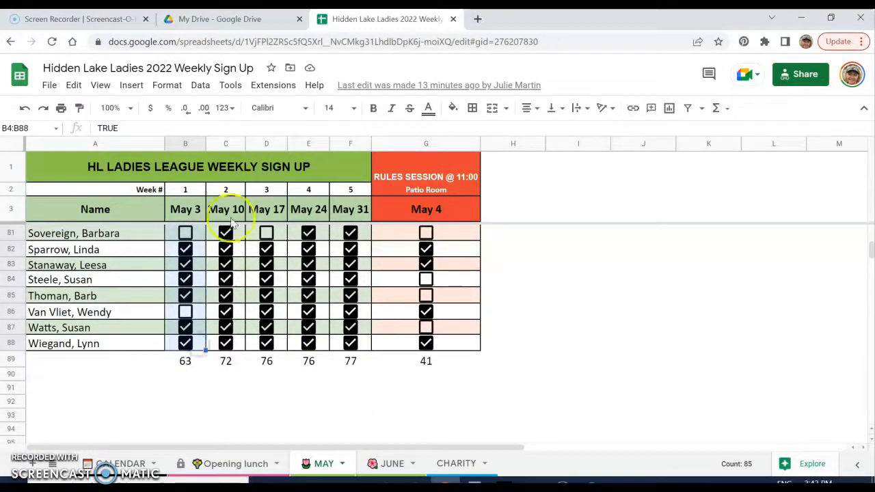
Copy the selected May 3 checkmarks and return to the Excel workbook
left_click(72, 86)
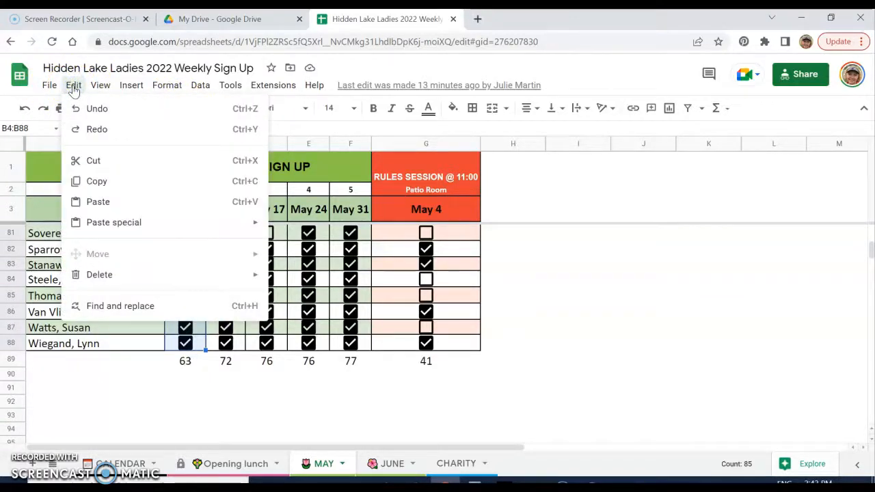
left_click(108, 182)
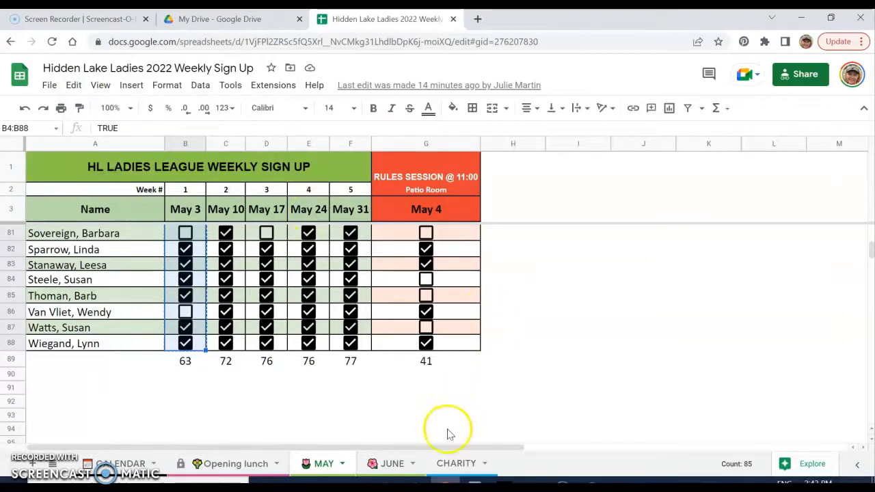
left_click(387, 483)
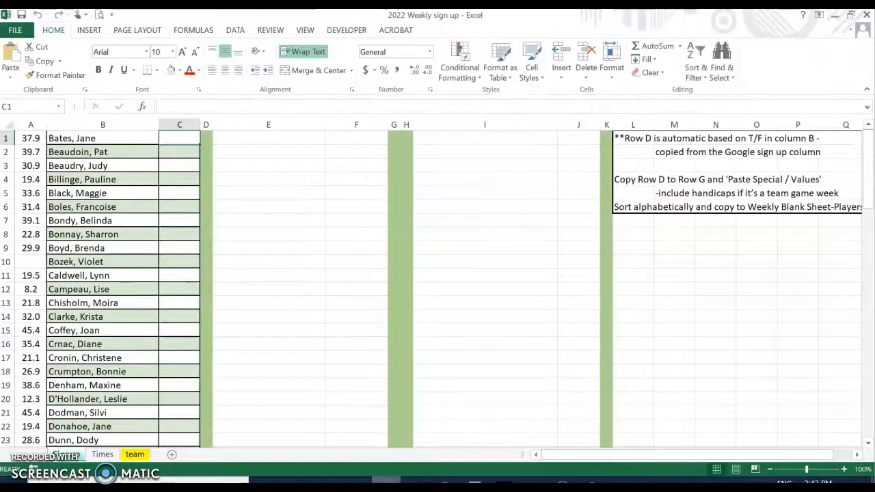
Paste the May 3 TRUE/FALSE sign-up values into column C starting at C1
key("Down")
left_click(180, 139)
left_click(13, 57)
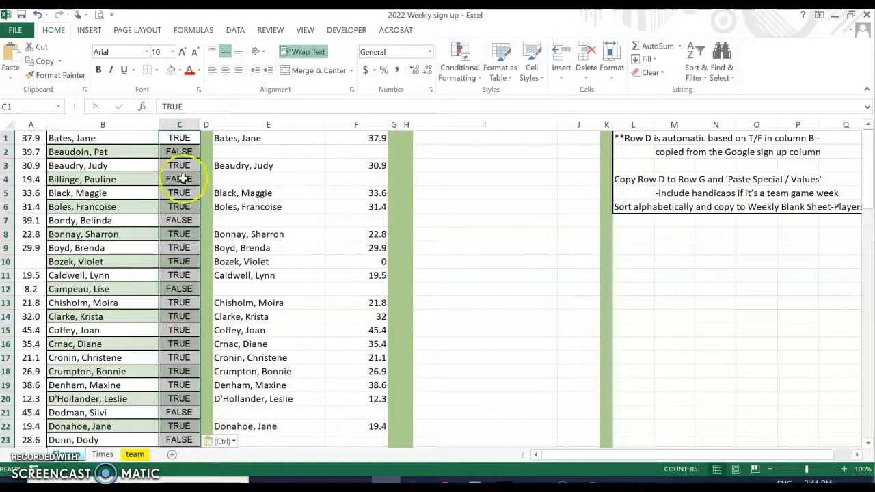
left_click(183, 138)
Verify the IF formulas in E1, E3 and F1 against the values in B1 and C1
left_click_drag(272, 125, 335, 115)
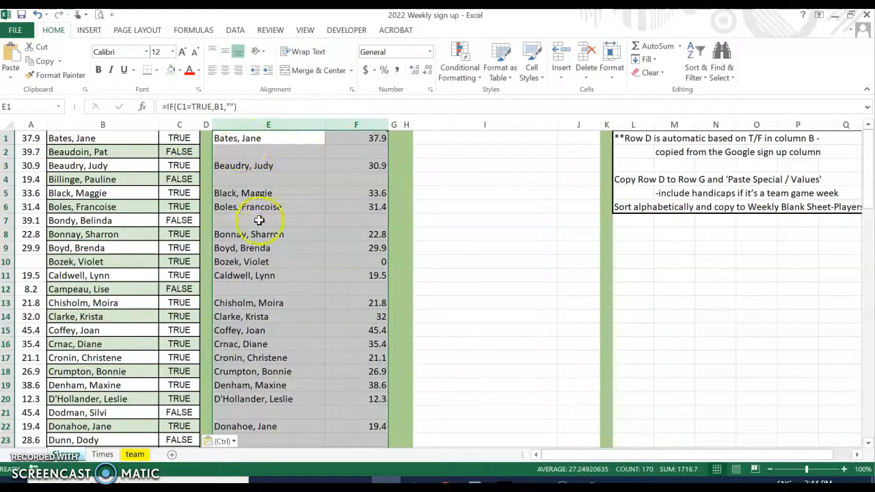
left_click(274, 137)
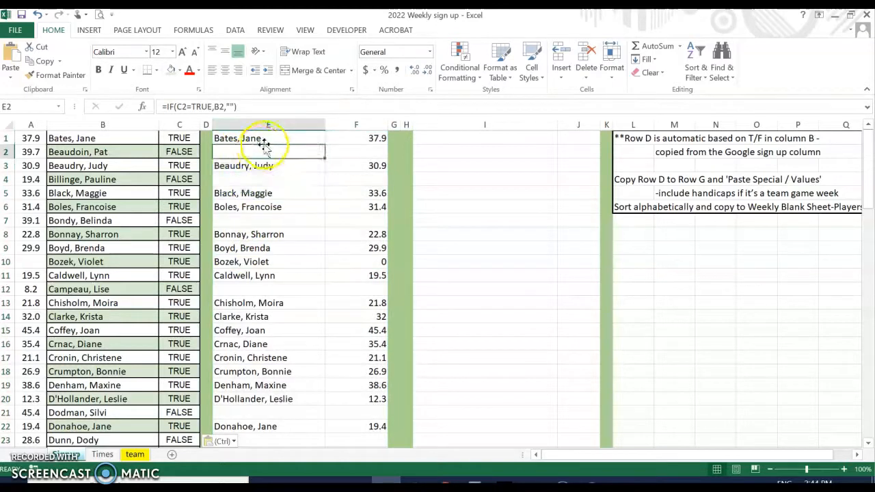
left_click(284, 166)
left_click(289, 136)
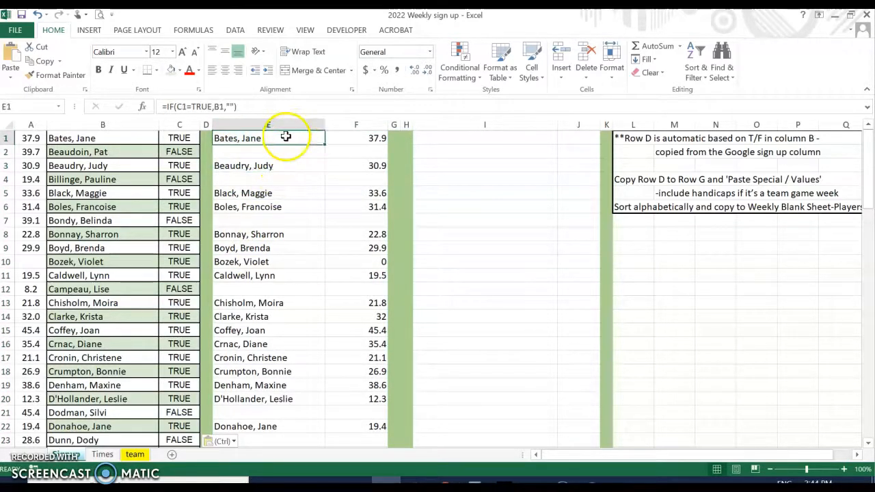
left_click(340, 134)
left_click(260, 139)
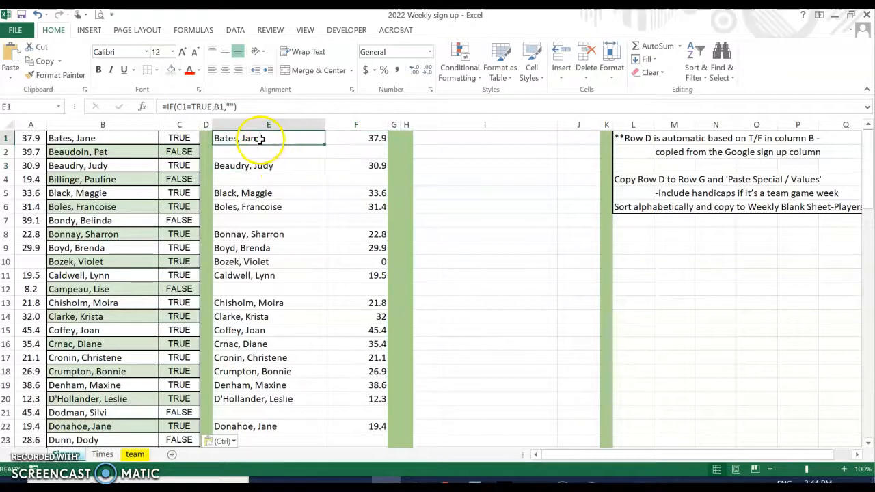
left_click(169, 138)
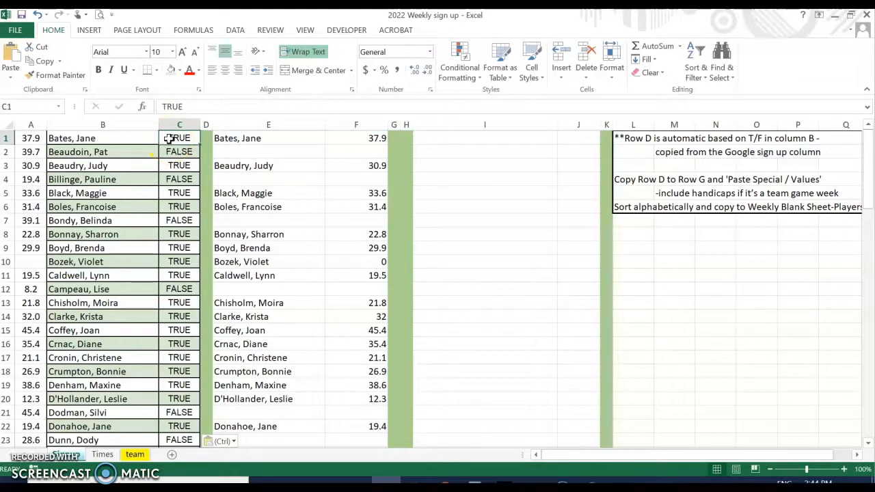
left_click(97, 139)
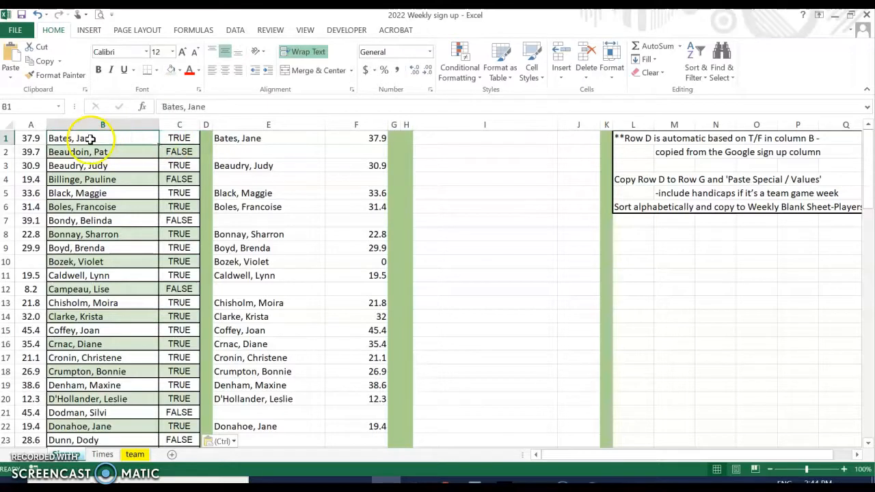
left_click(251, 137)
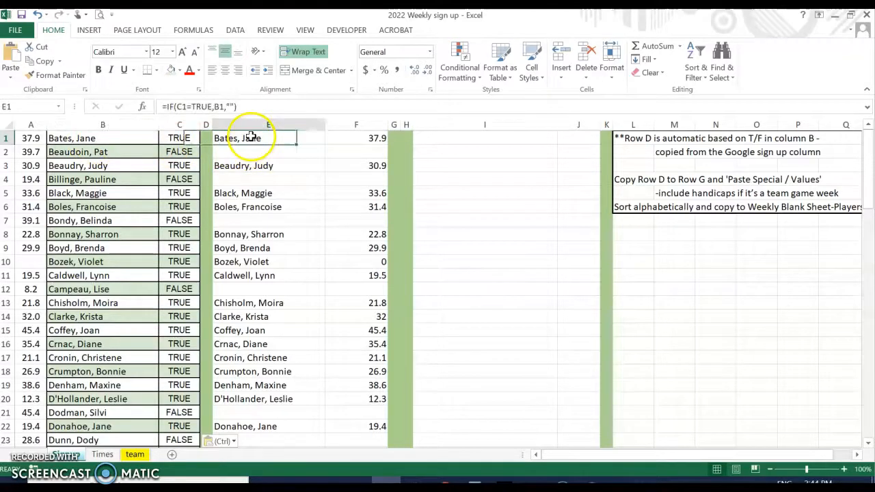
left_click(355, 138)
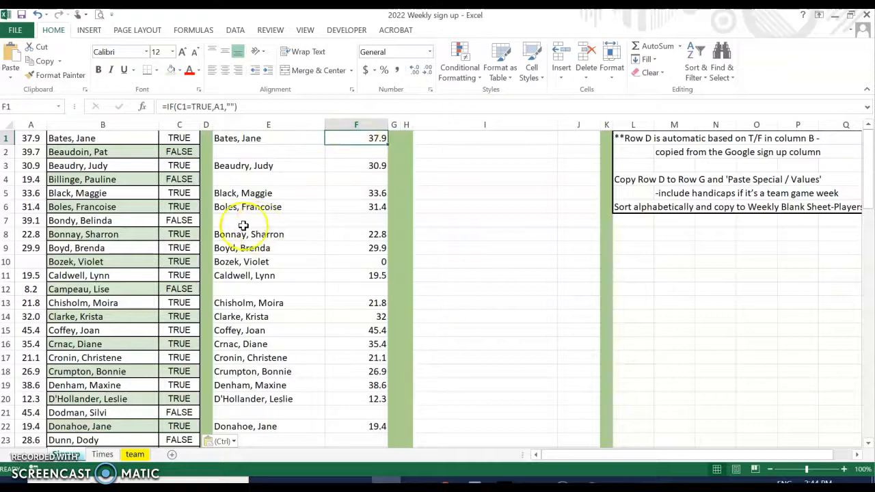
Confirm the COUNTIF sign-up total in C87 reads 63
scroll(274, 253, "down", 6)
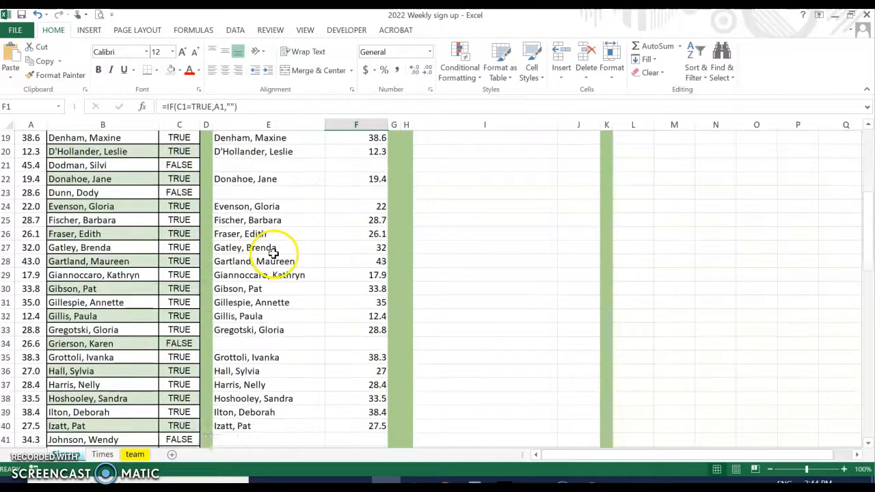
scroll(273, 253, "down", 12)
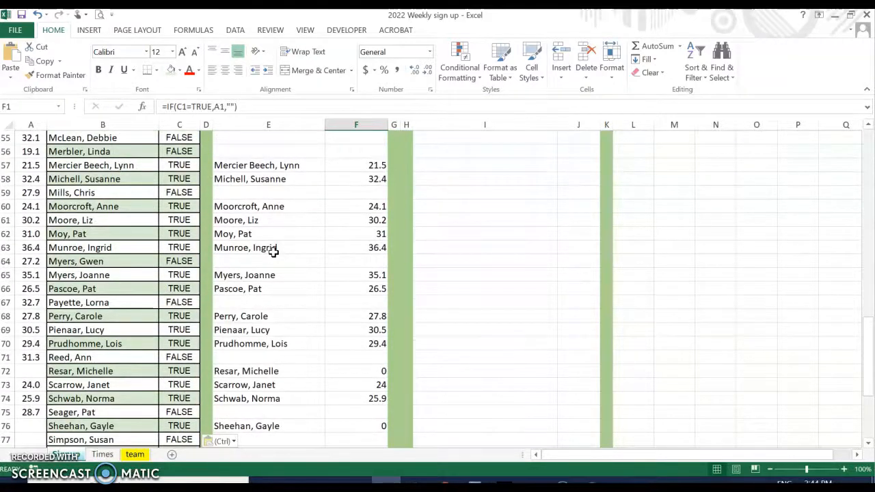
scroll(274, 253, "down", 7)
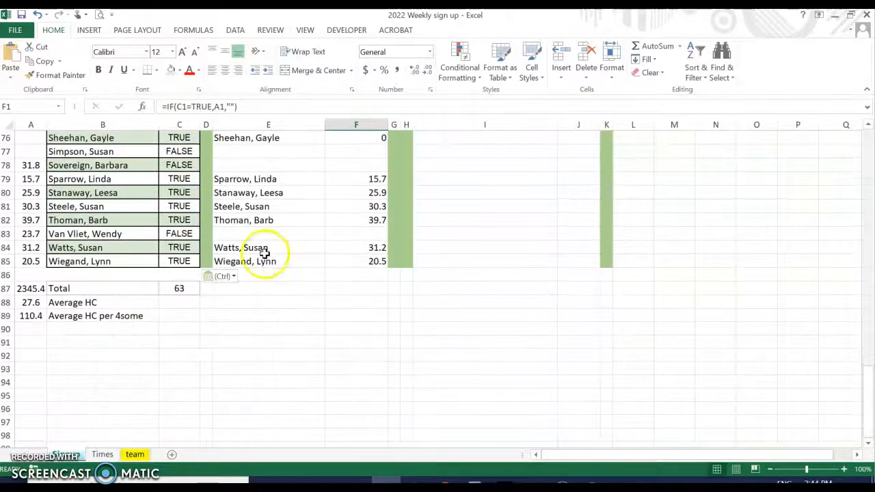
left_click(167, 290)
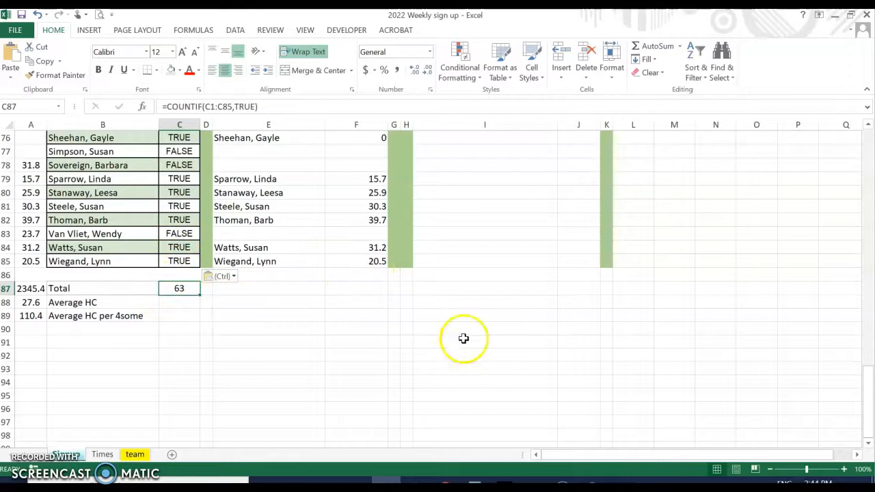
scroll(461, 336, "up", 20)
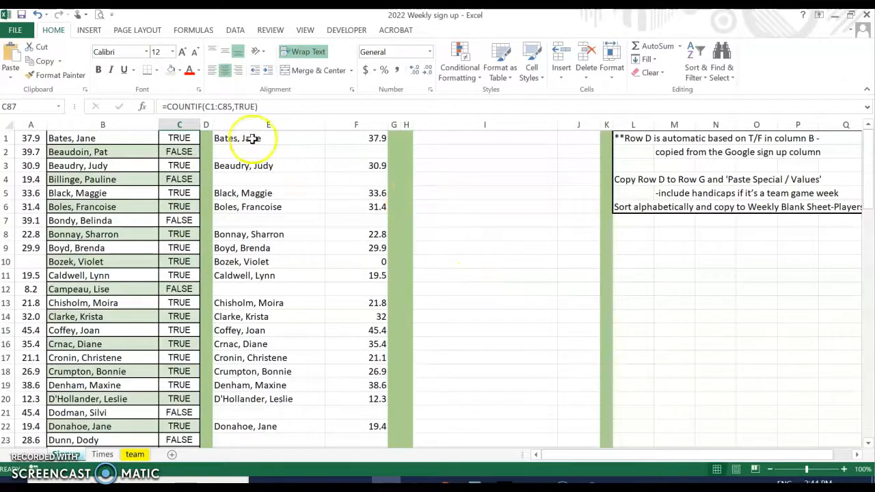
Copy the signed-up players' names and handicaps from columns E–F
left_click_drag(228, 136, 351, 404)
right_click(325, 254)
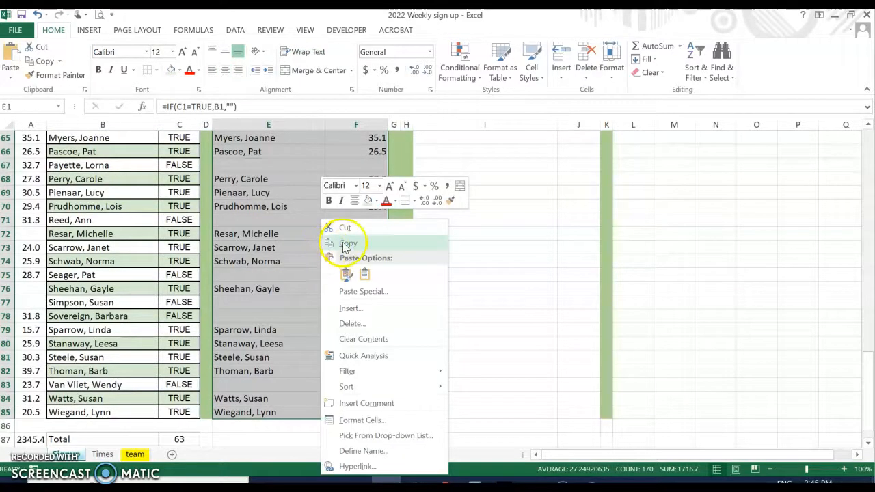
left_click(334, 247)
scroll(342, 240, "up", 20)
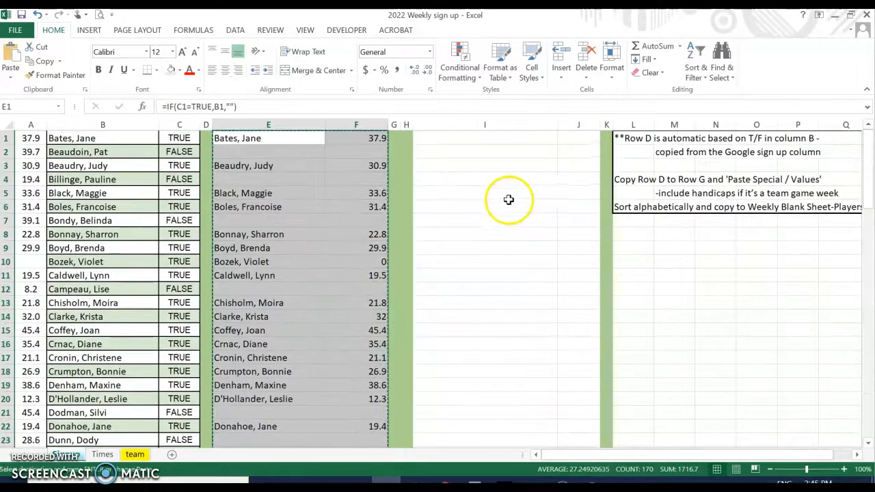
Paste the copied names and handicaps as values only into I1
left_click(454, 137)
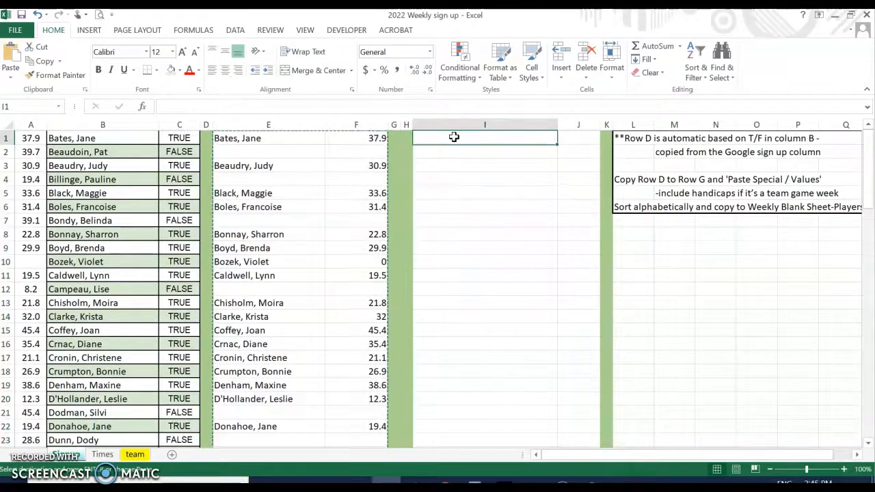
right_click(455, 136)
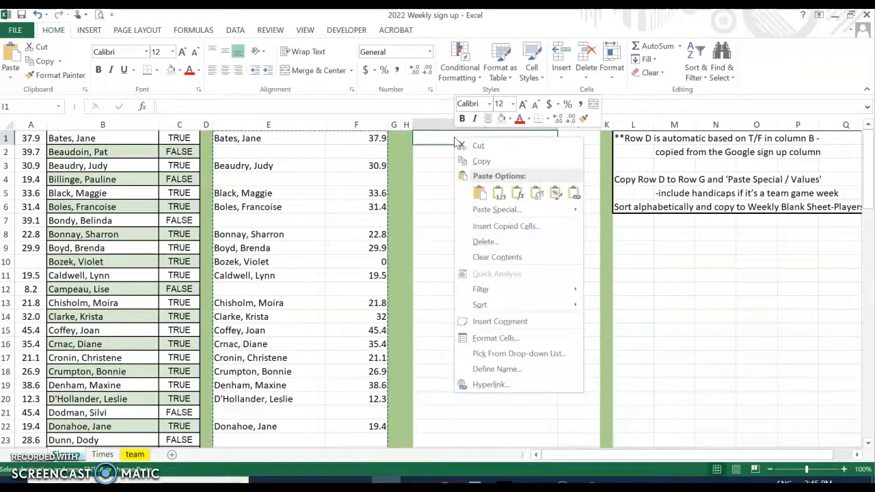
left_click(501, 197)
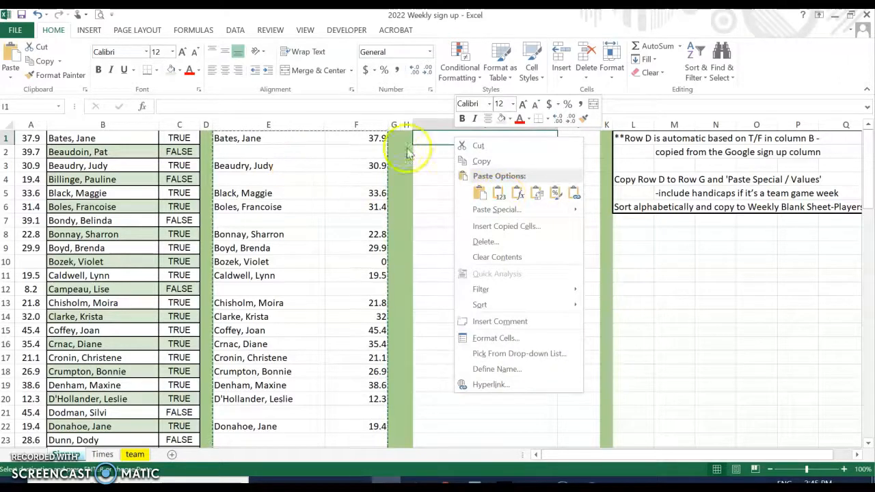
left_click(11, 78)
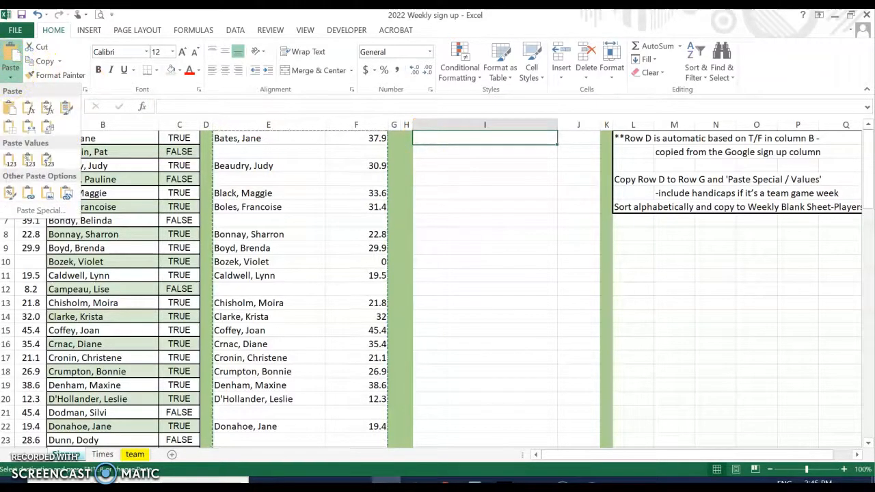
left_click(10, 160)
Compare E1 with I1 to confirm I1 holds a plain name, then clear the copy marquee
left_click(290, 140)
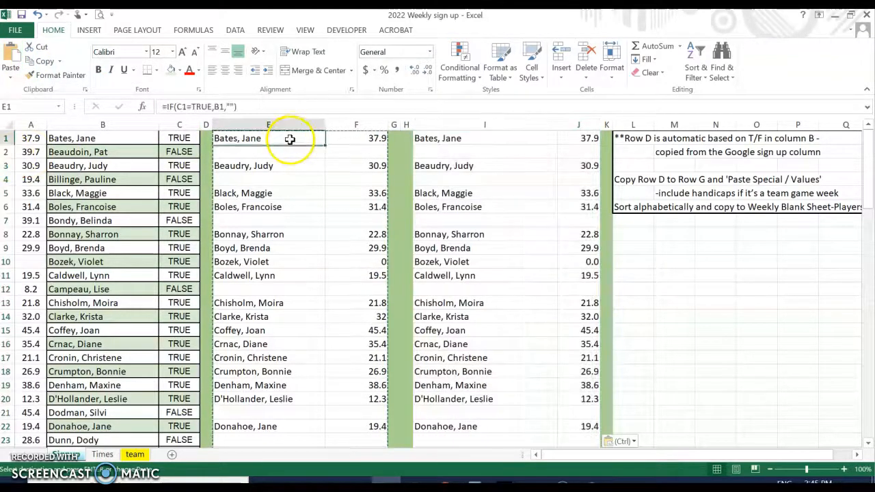
left_click(439, 139)
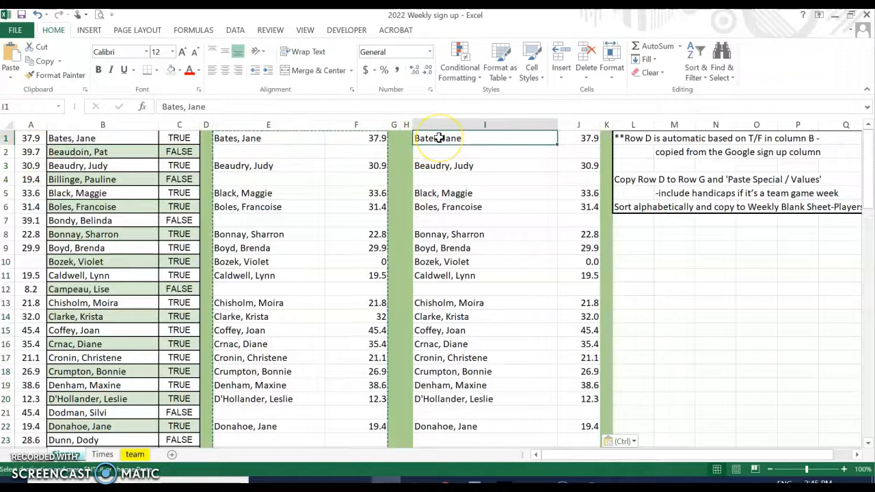
left_click(289, 138)
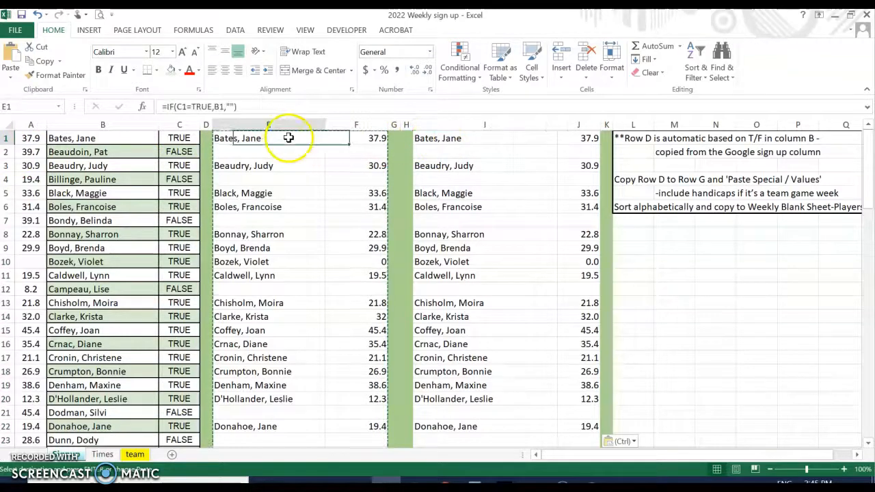
left_click(441, 138)
key("Escape")
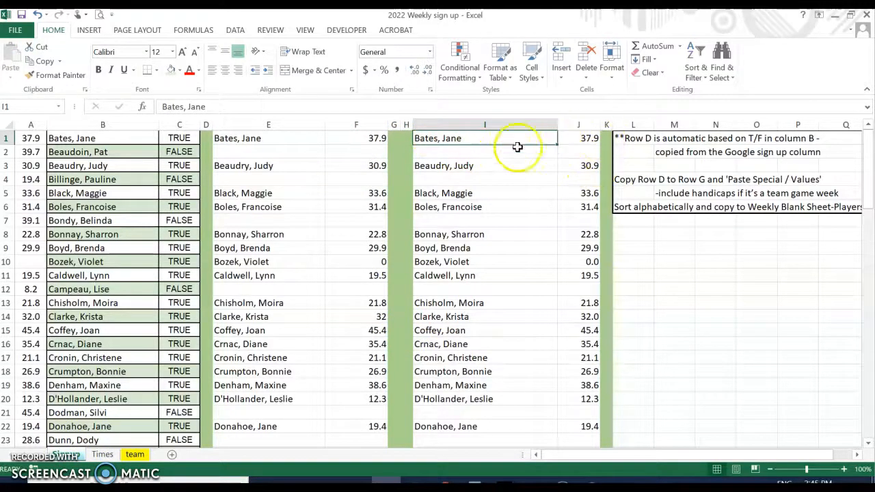
Sort the pasted names and handicaps in columns I–J from Z to A
left_click_drag(477, 141, 598, 380)
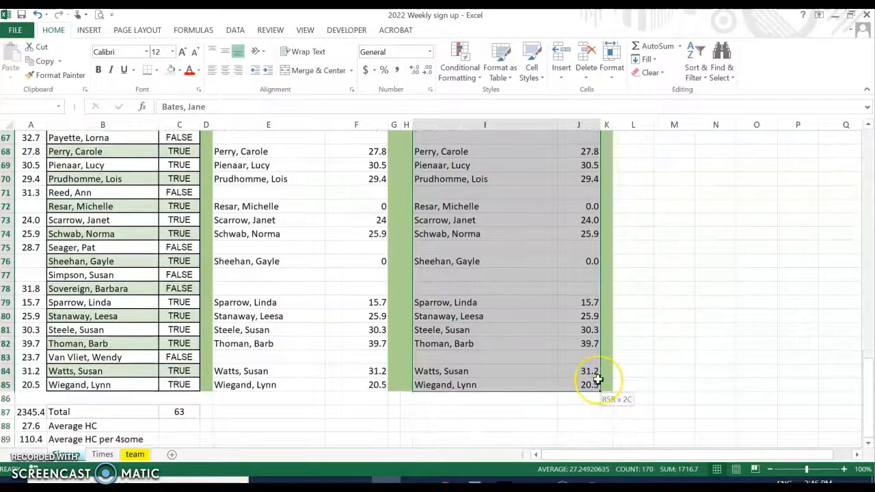
left_click(590, 95)
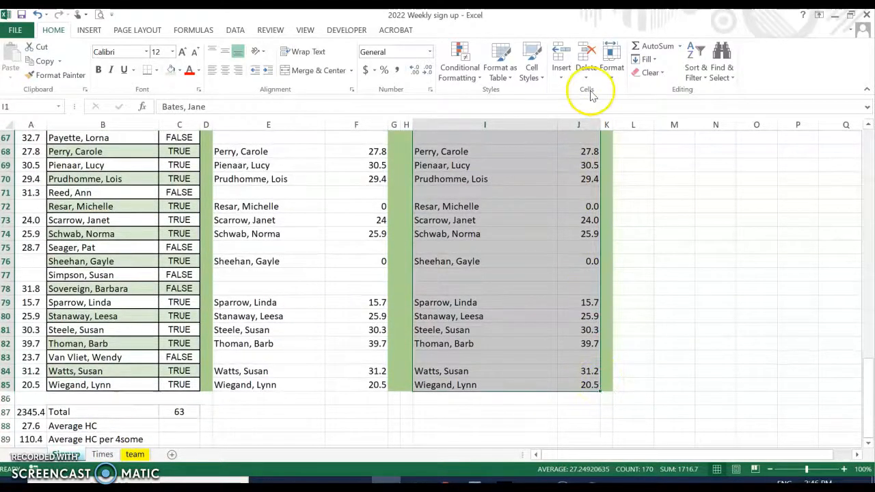
left_click(699, 78)
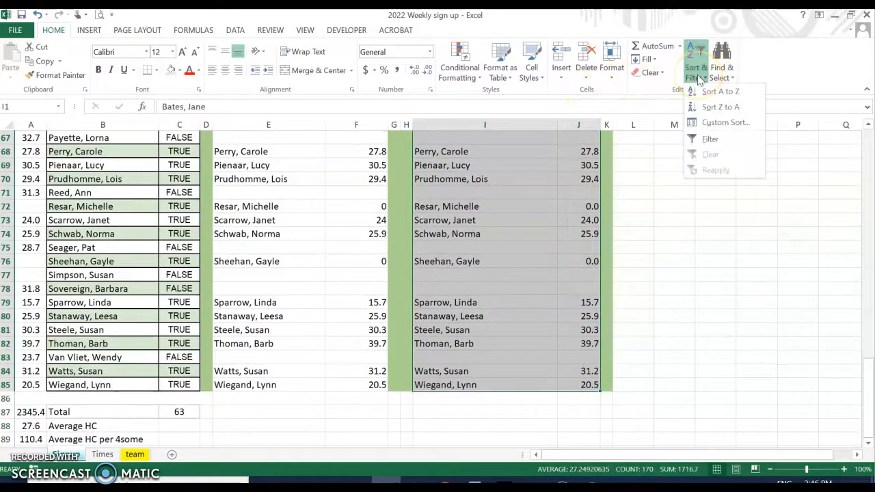
left_click(728, 110)
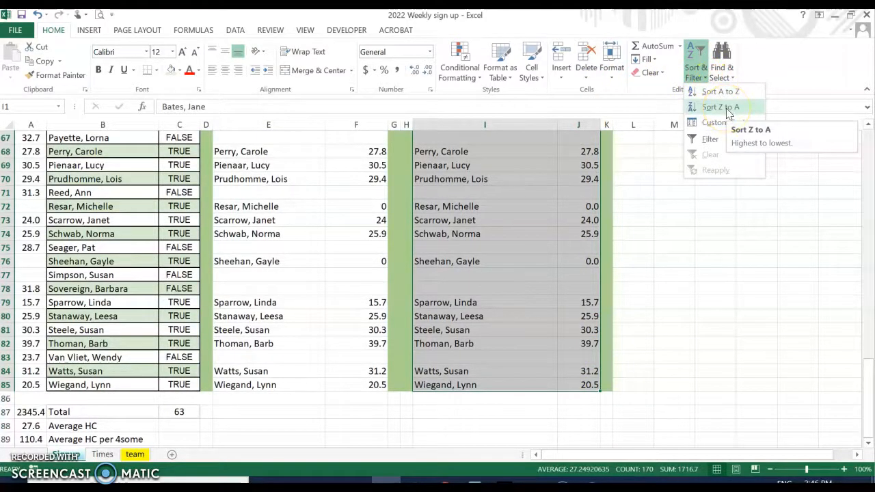
left_click(729, 109)
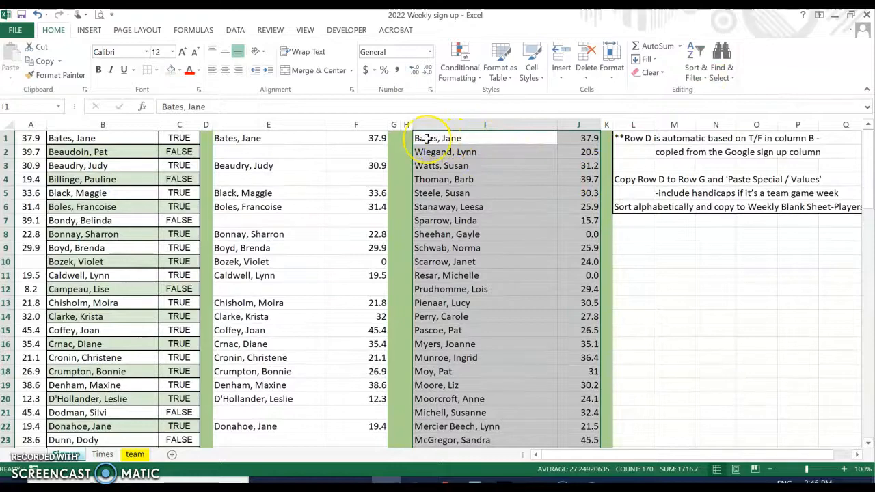
Re-sort the I–J list alphabetically A to Z and select the sorted names
left_click_drag(426, 138, 578, 205)
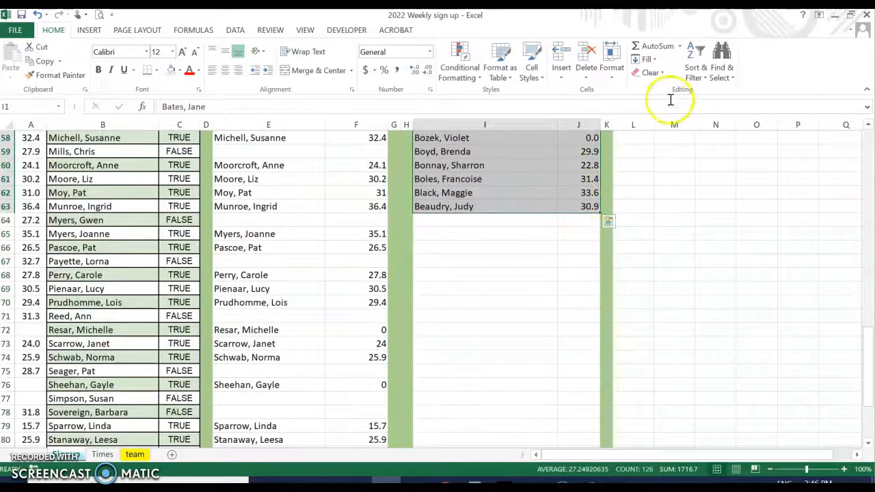
left_click(696, 78)
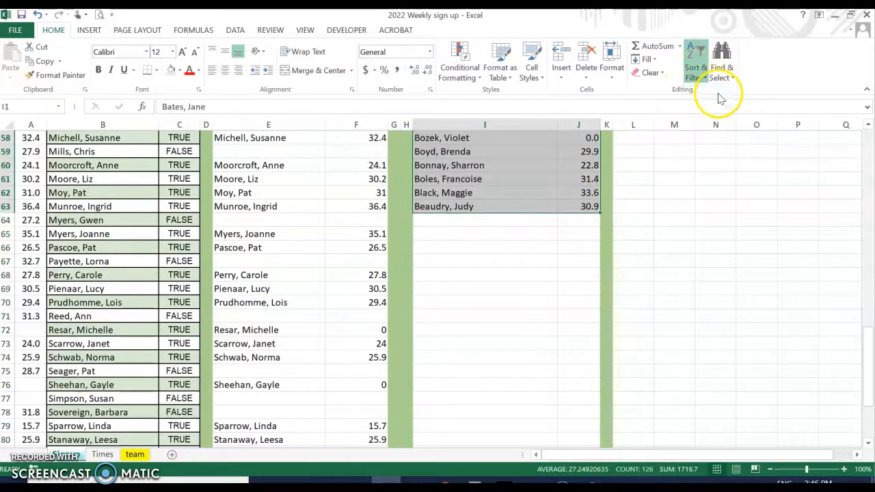
left_click(721, 93)
left_click(506, 167)
left_click_drag(430, 139, 502, 317)
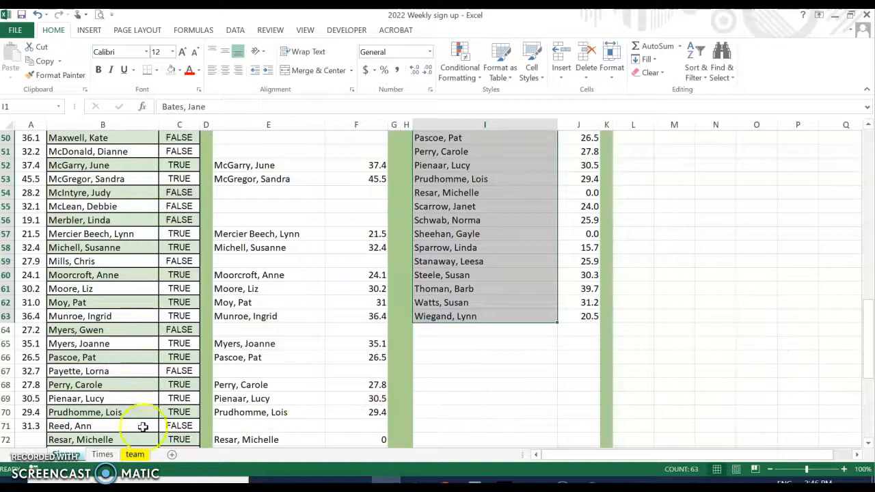
scroll(539, 185, "up", 16)
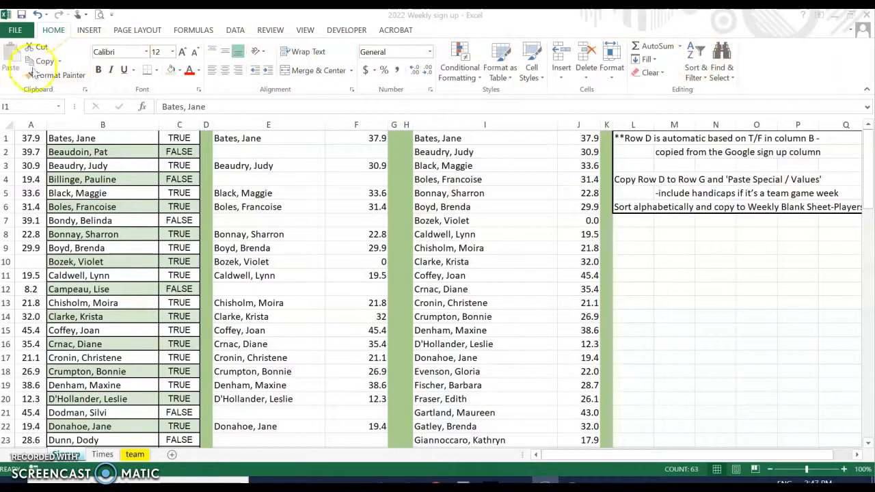
left_click(244, 33)
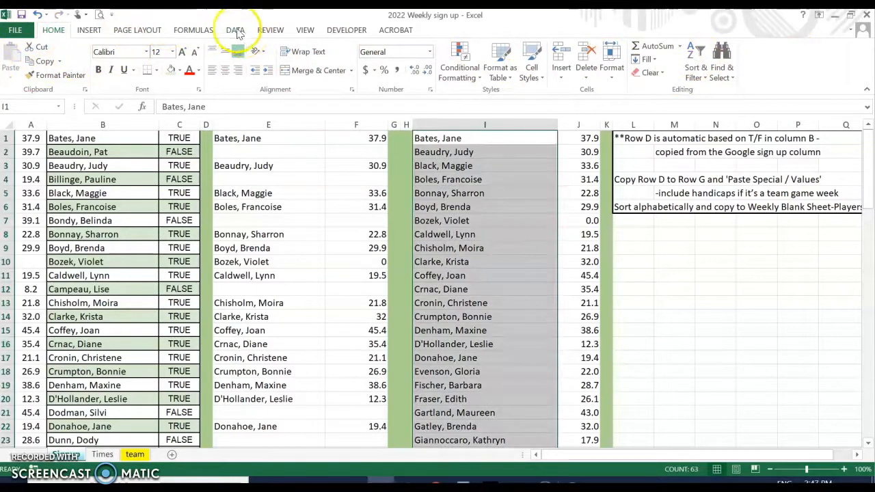
left_click(237, 31)
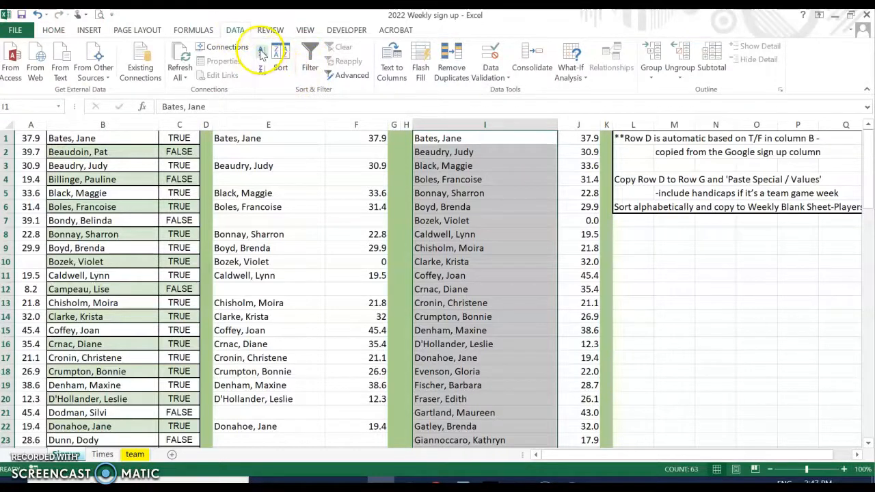
left_click(281, 65)
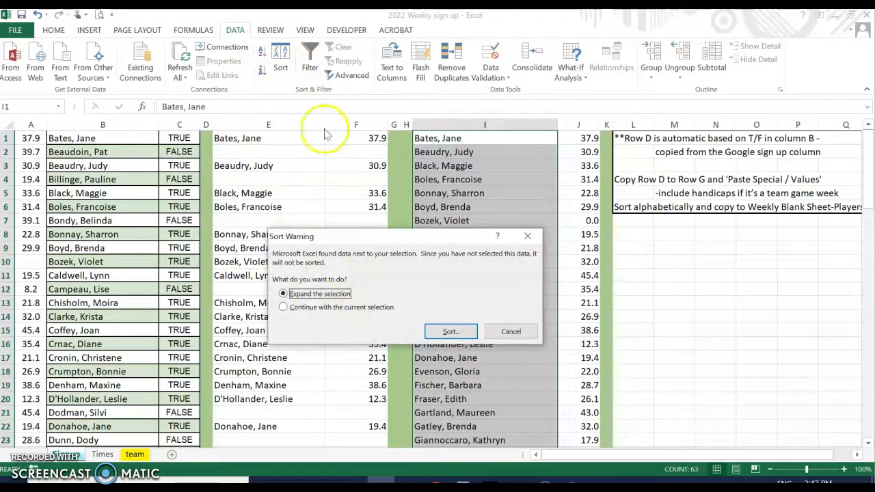
left_click(511, 332)
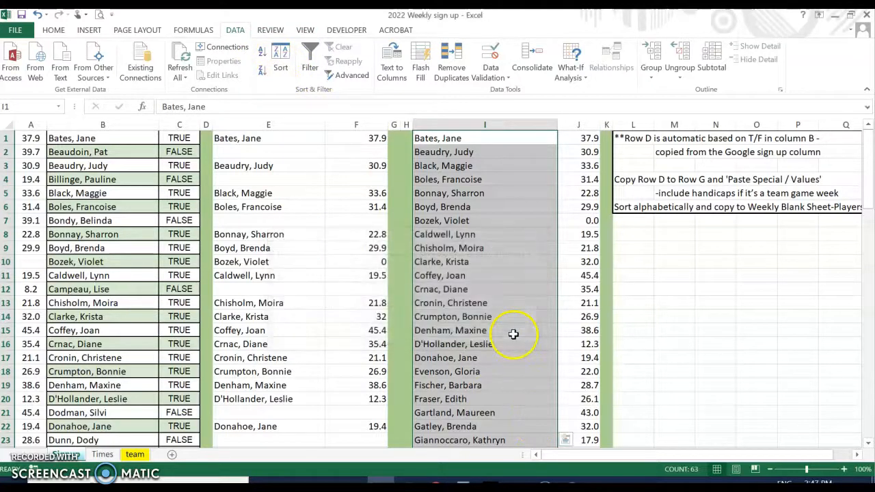
left_click(484, 221)
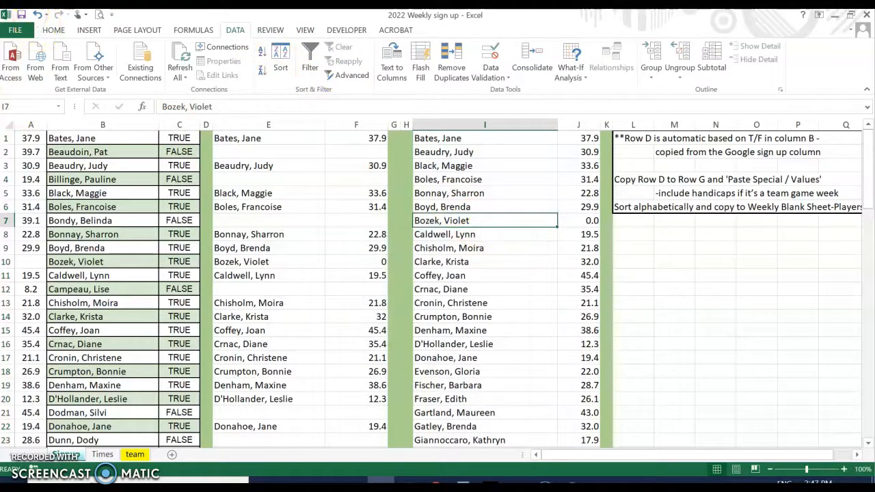
Open the recent workbook '2022 weekly blank sheet SAVE AS CURRENT DATE'
left_click(13, 35)
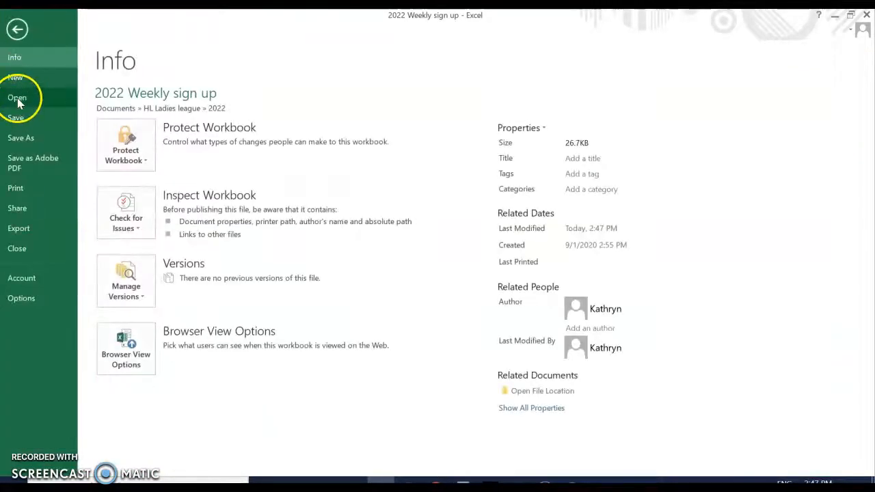
left_click(18, 100)
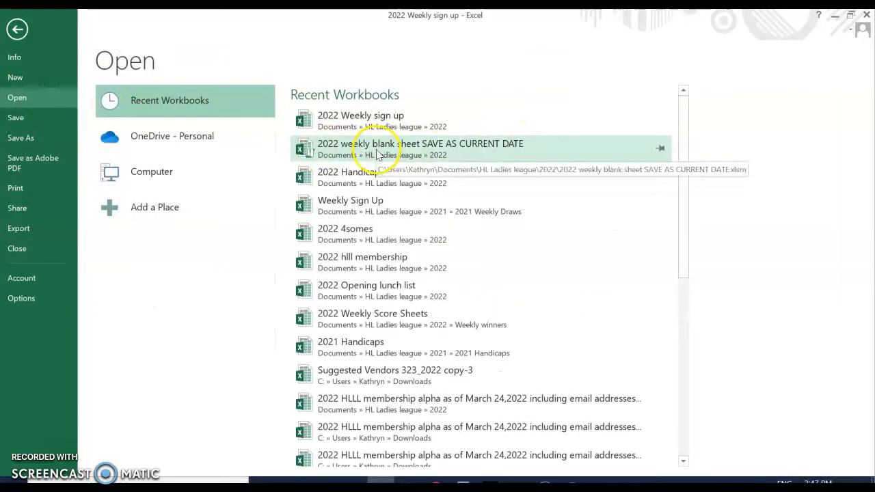
left_click(377, 154)
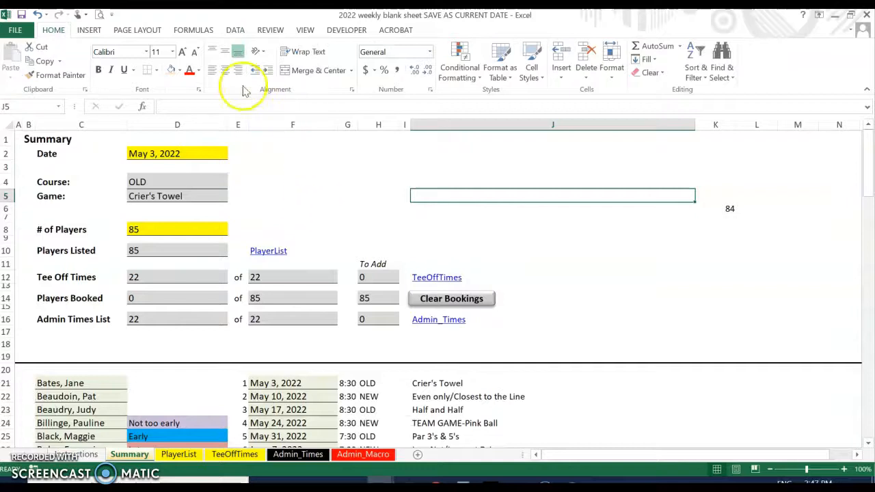
Look at the Save As locations, then leave the file screen without saving
left_click(9, 35)
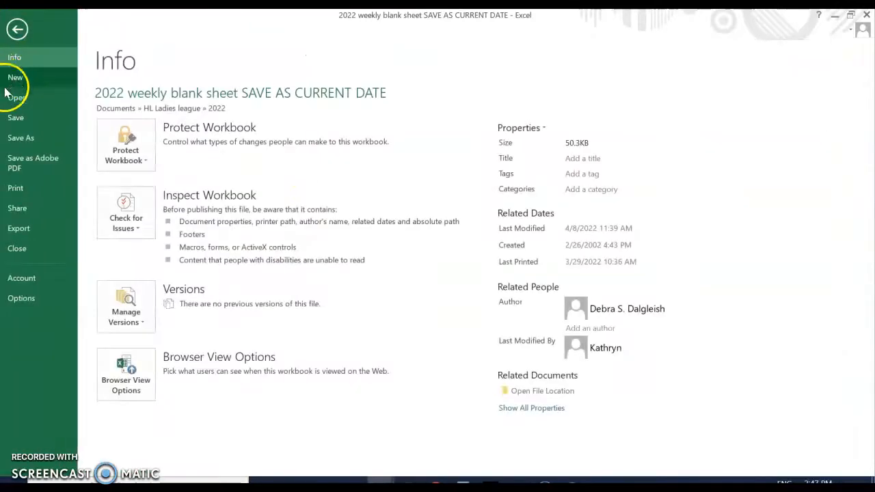
left_click(18, 140)
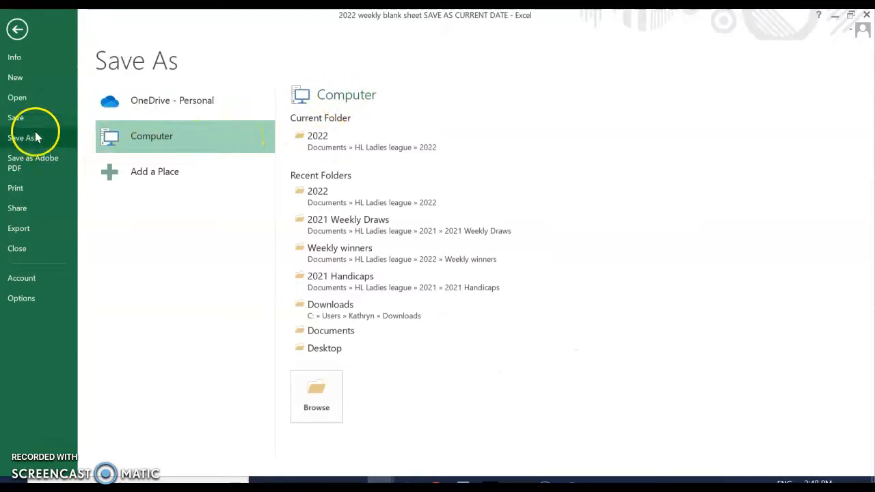
left_click(18, 29)
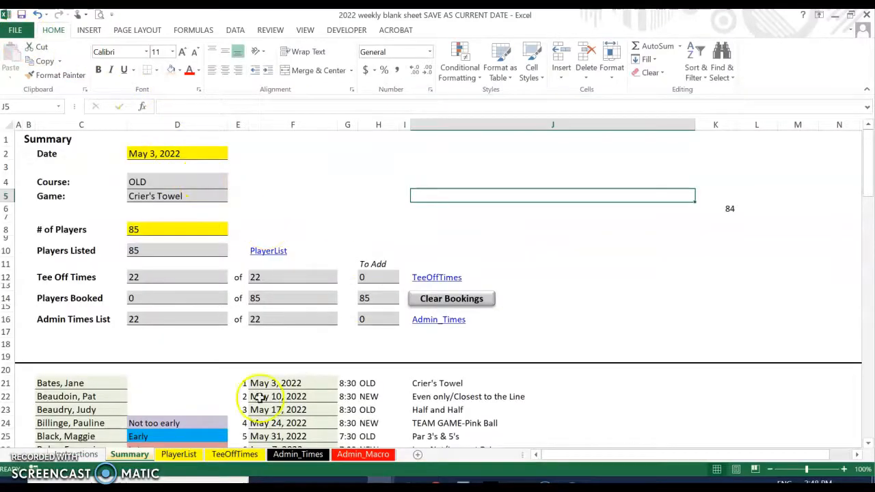
Copy the sorted signed-up names from column I of the 2022 Weekly sign up workbook
left_click(178, 455)
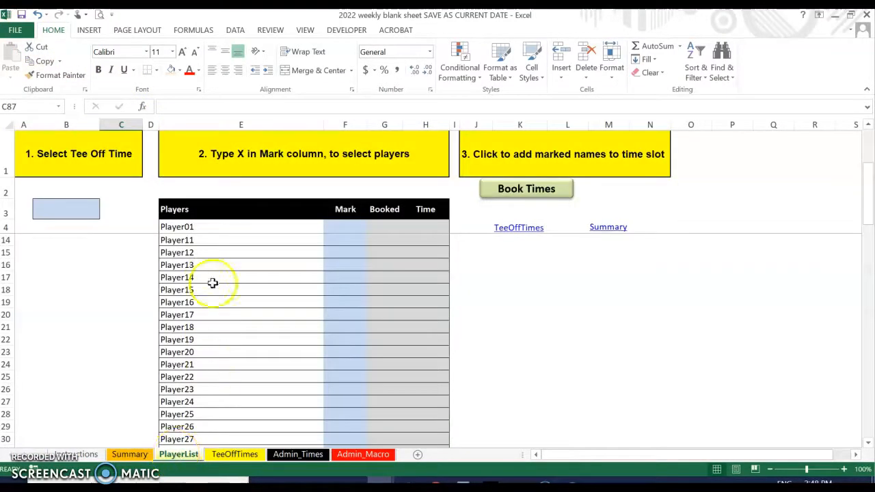
mouse_move(380, 482)
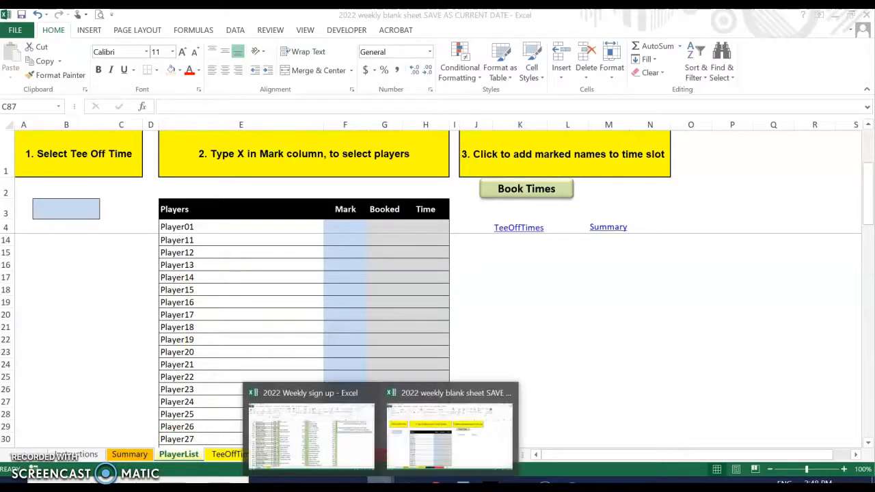
left_click(342, 452)
left_click_drag(426, 139, 496, 216)
right_click(497, 193)
left_click(514, 213)
Paste the names over the placeholder players starting at Player01 in the blank sheet
scroll(499, 438, "up", 15)
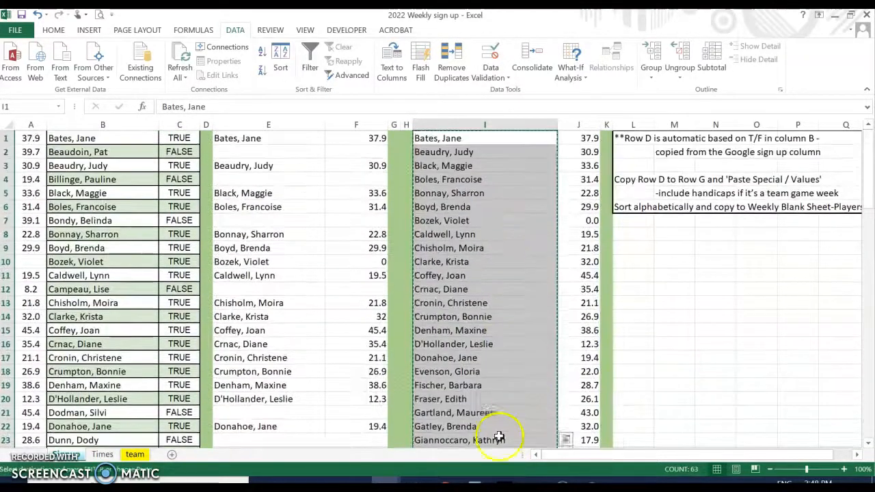
mouse_move(403, 481)
left_click(448, 445)
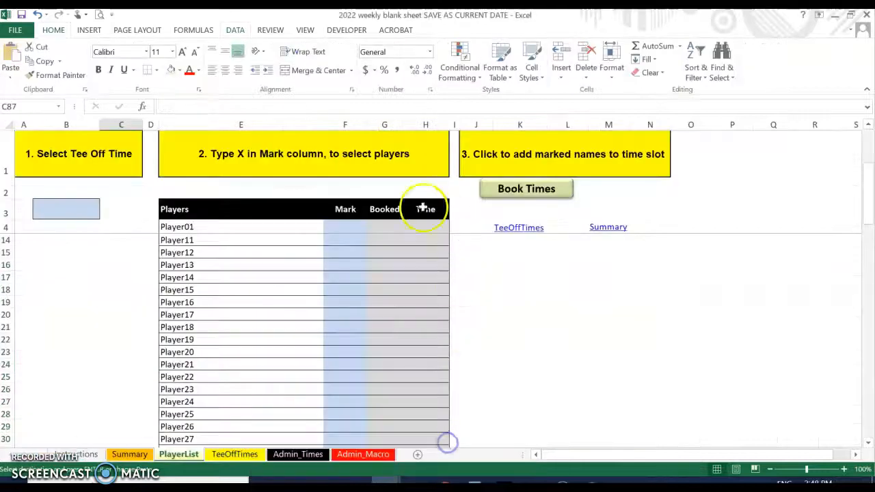
left_click(185, 227)
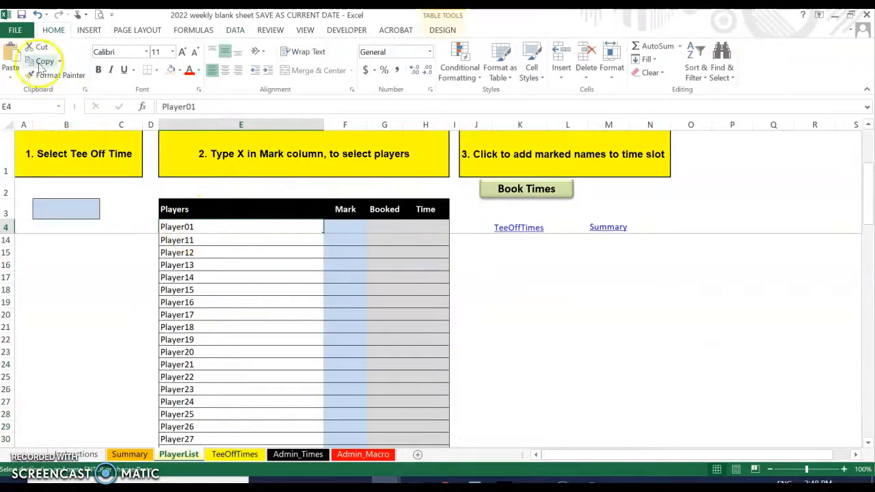
left_click(11, 57)
Delete the empty placeholder rows from row 67 down
scroll(277, 314, "down", 16)
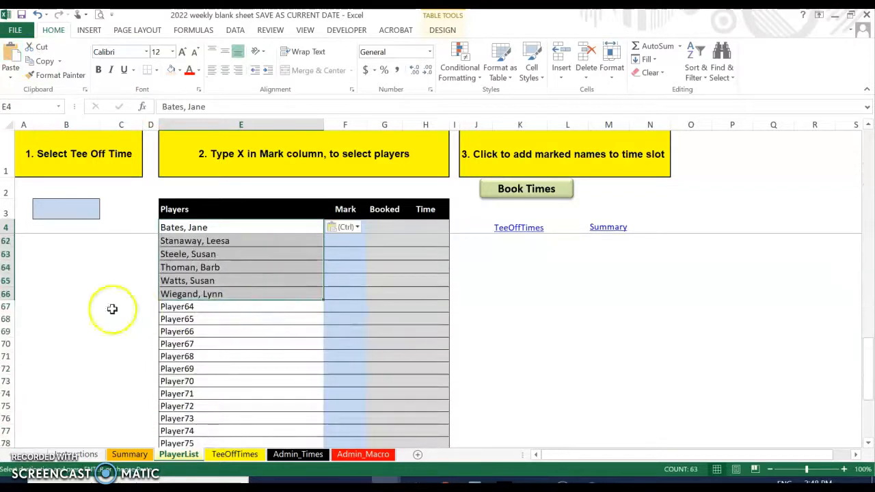
left_click_drag(6, 307, 6, 426)
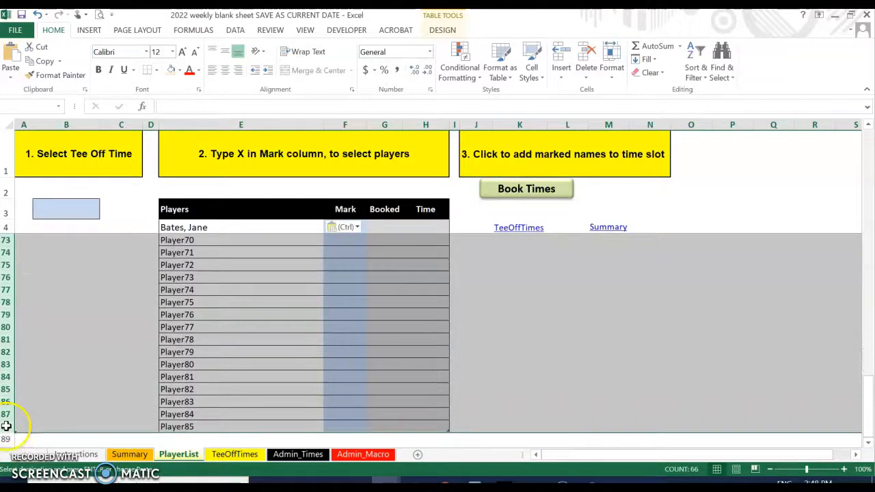
right_click(6, 354)
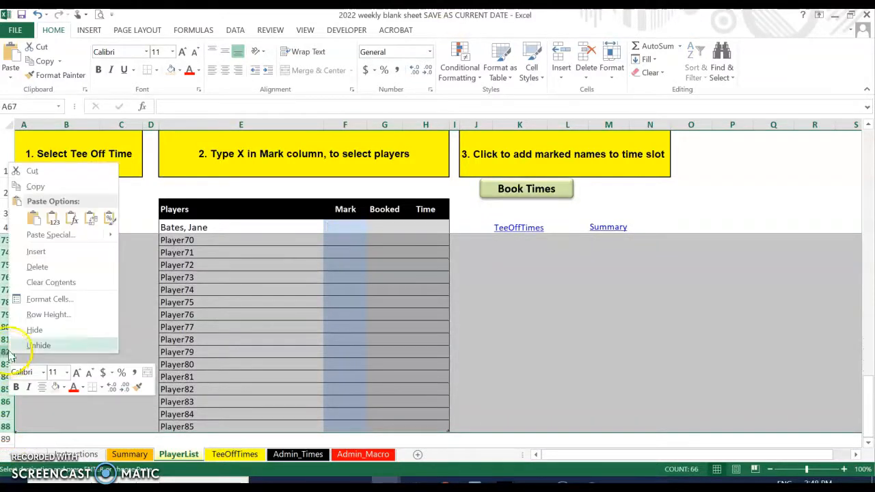
left_click(54, 268)
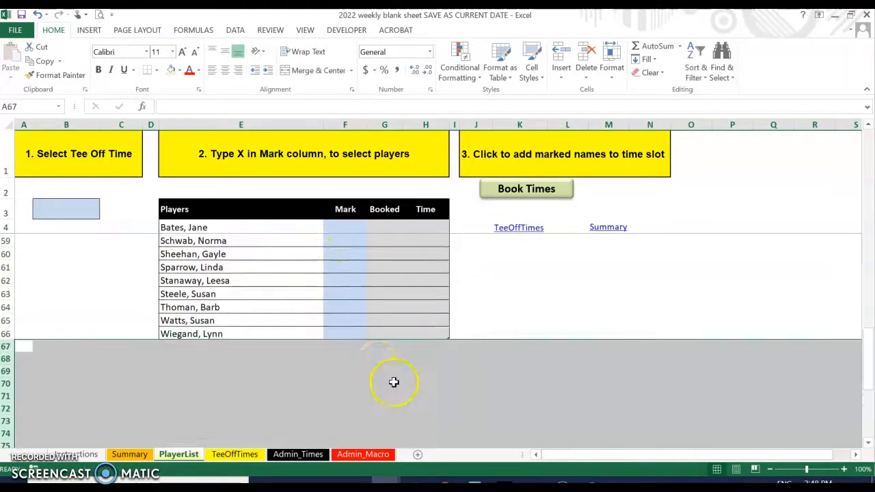
Close the weekly blank sheet workbook with Don't Save
left_click(15, 31)
left_click(17, 248)
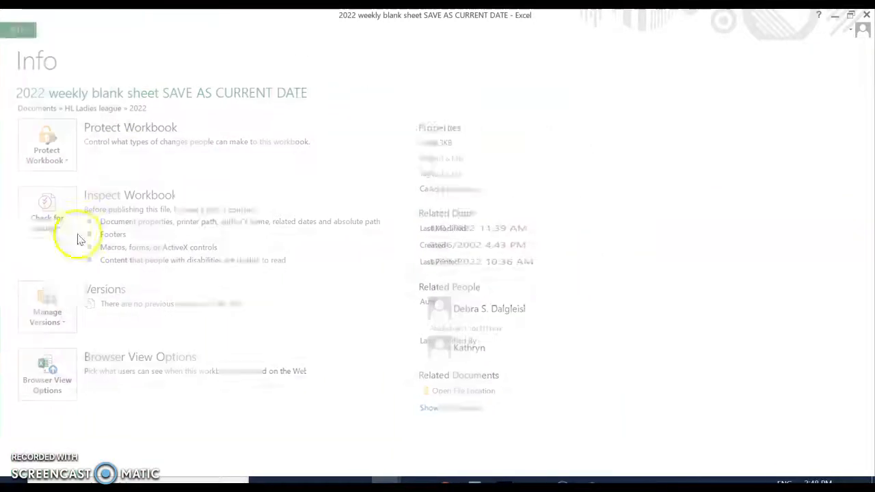
left_click(436, 265)
Inspect the handicap total in A87, average in A88 and per-foursome average in A89
left_click(477, 250)
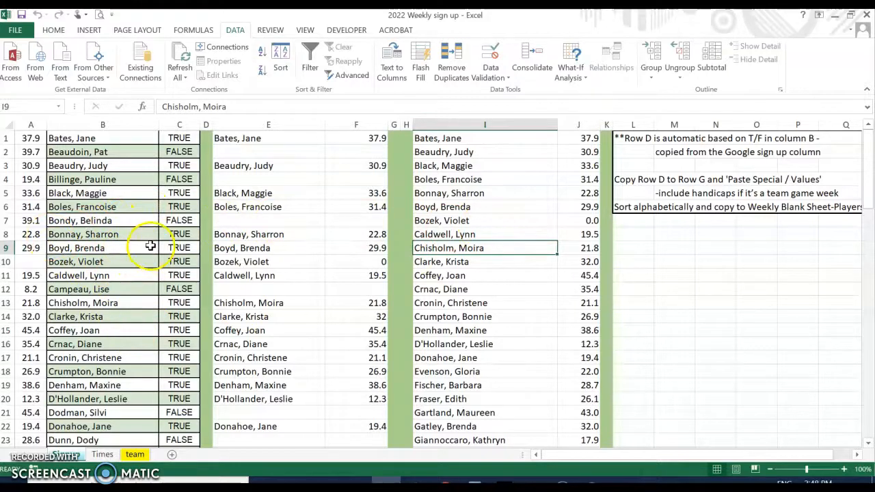
left_click(29, 125)
scroll(102, 289, "down", 18)
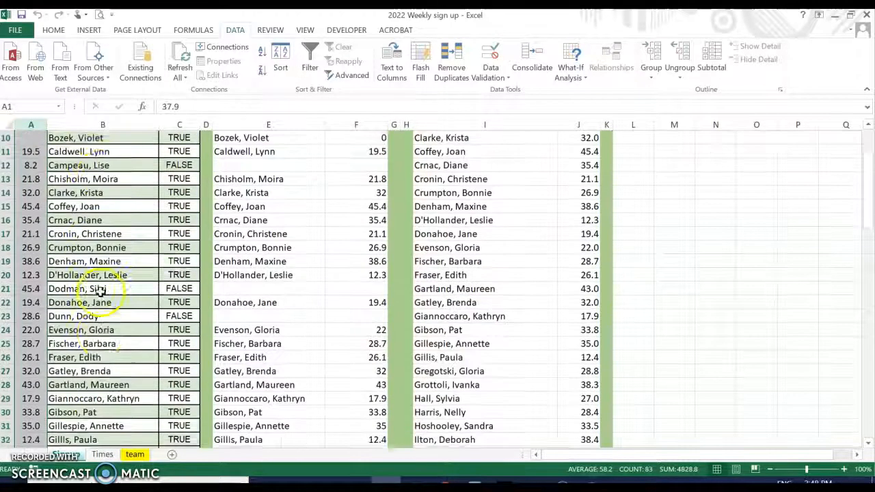
scroll(99, 289, "down", 8)
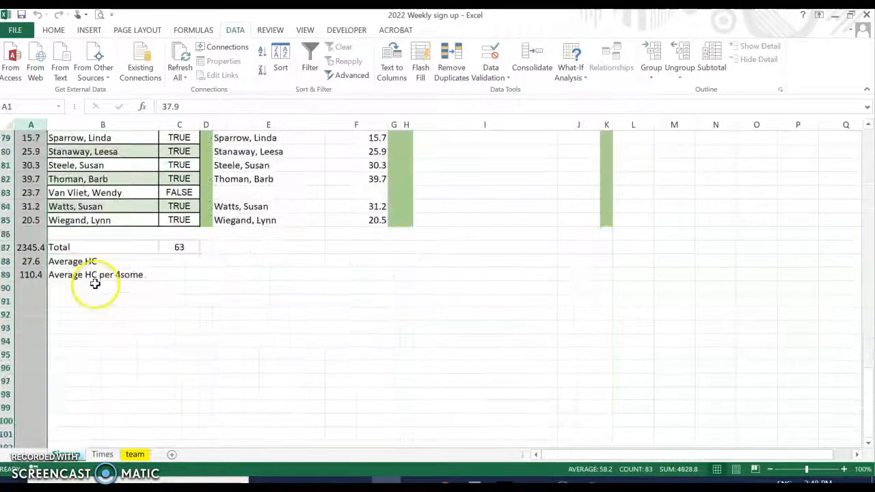
left_click(32, 247)
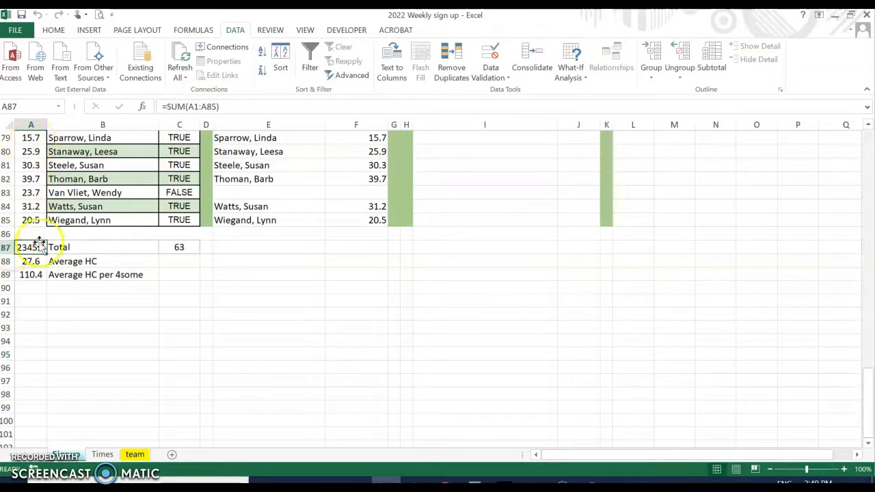
left_click(28, 262)
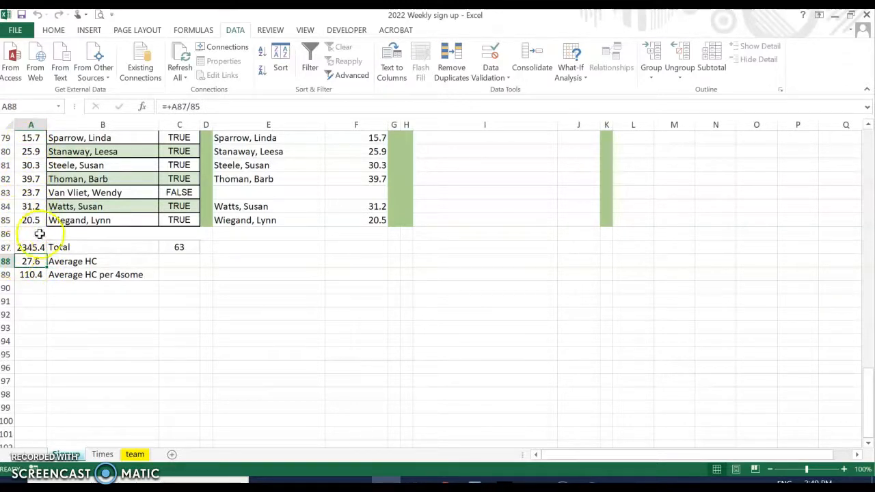
left_click(30, 274)
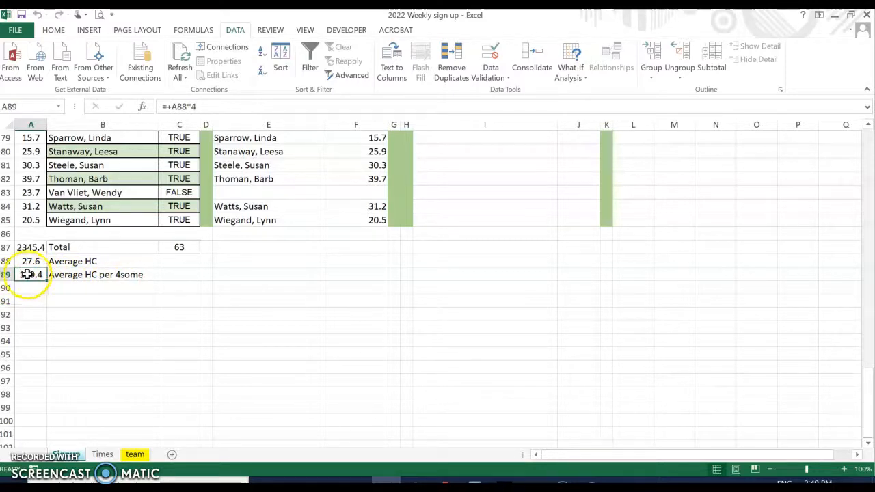
Check player rows with no handicap, then bring the Google Sheets sign-up to the front
scroll(139, 307, "up", 5)
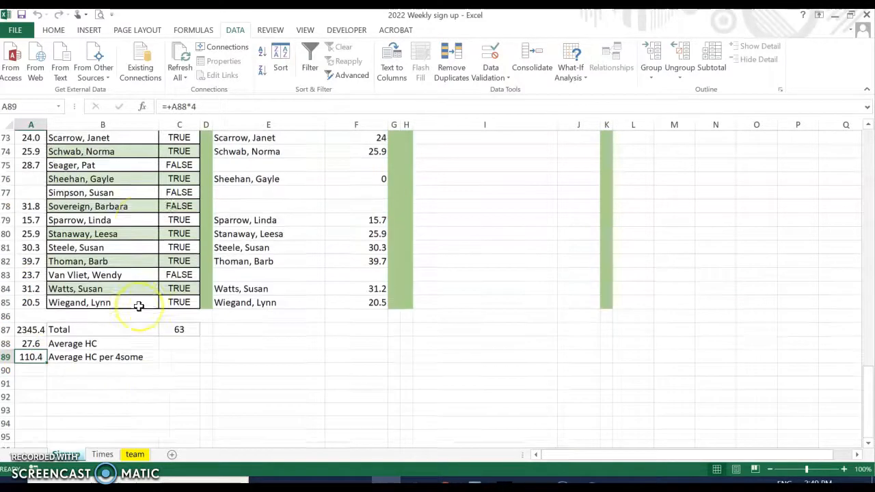
left_click(33, 316)
left_click(32, 303)
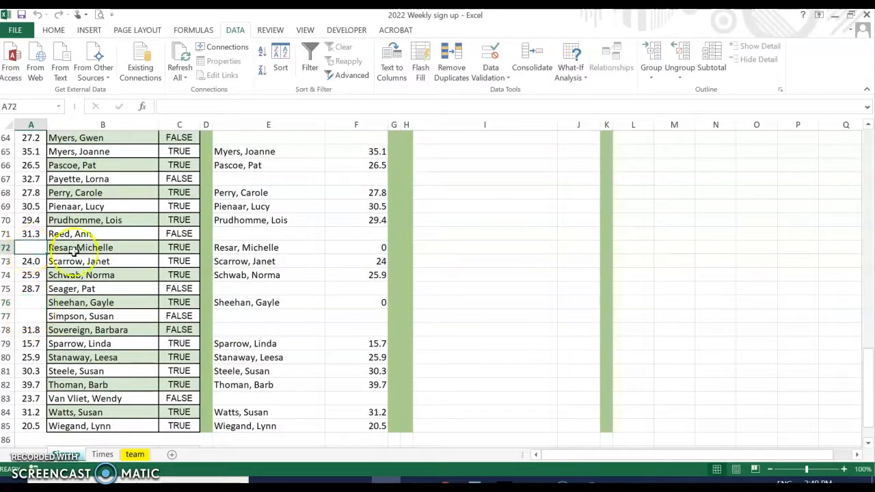
scroll(74, 252, "up", 20)
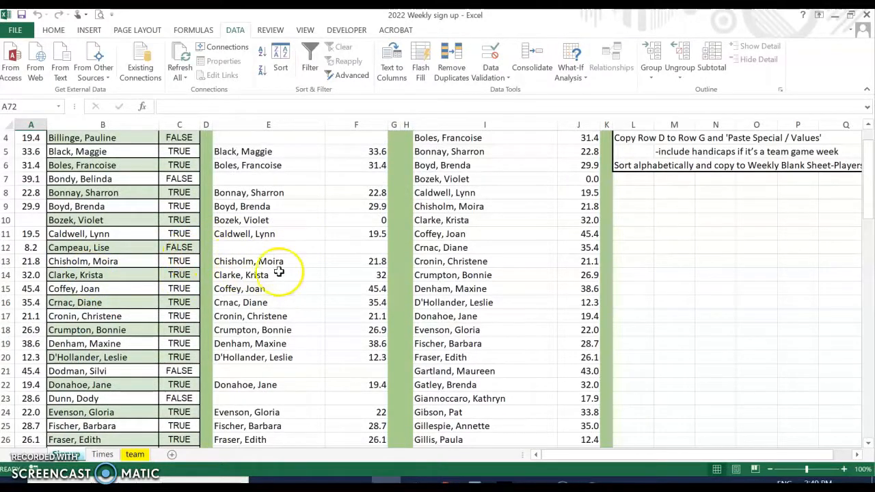
scroll(320, 248, "down", 4)
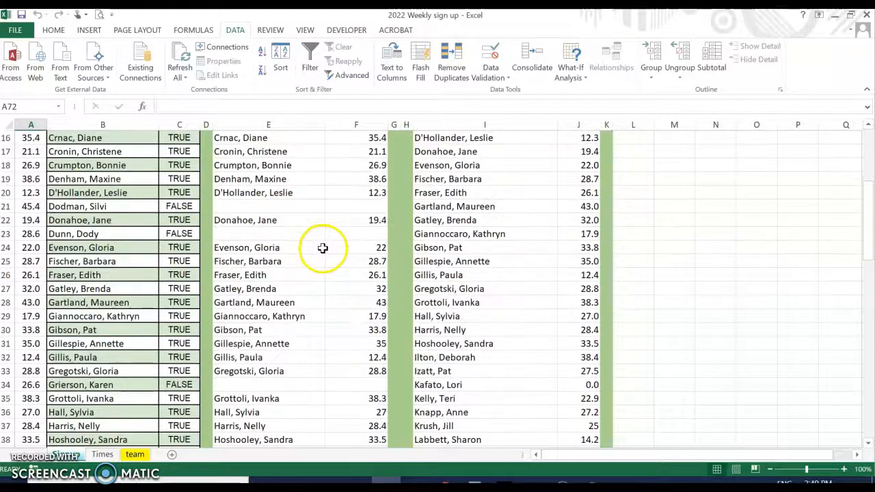
scroll(323, 248, "up", 5)
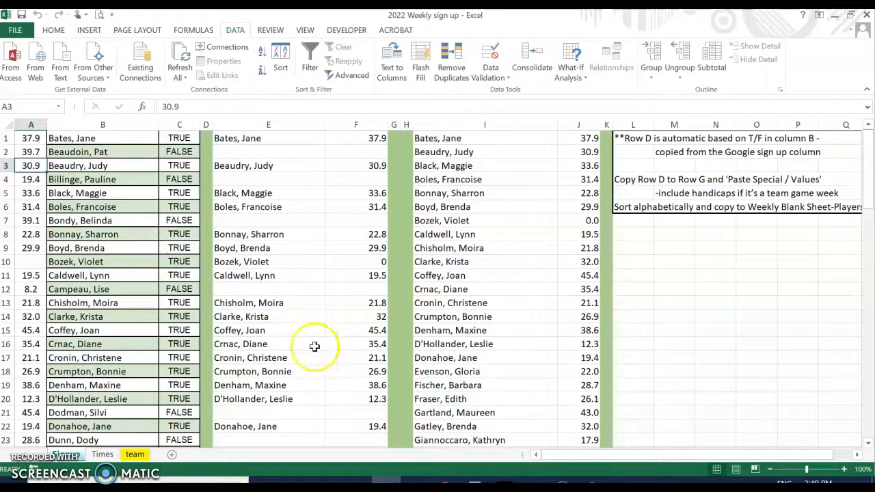
left_click(443, 483)
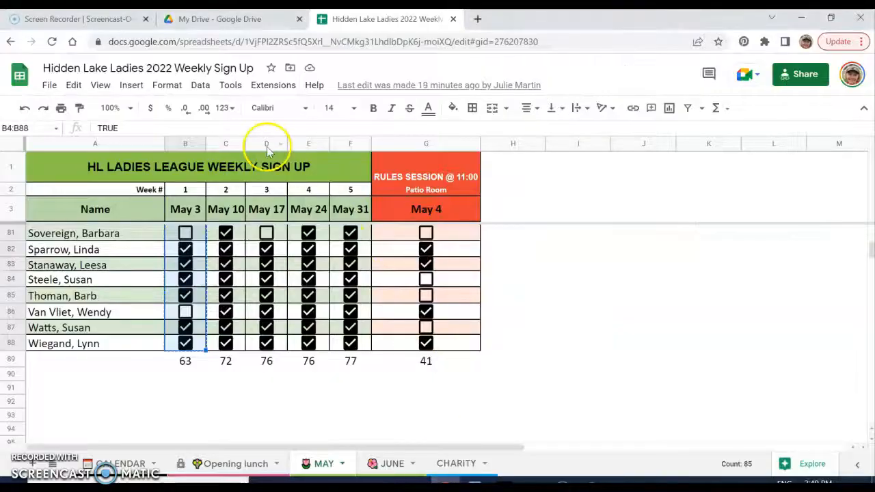
Open Golf Canada Score Centre in a new tab and view the Favourite Players handicaps
left_click(478, 19)
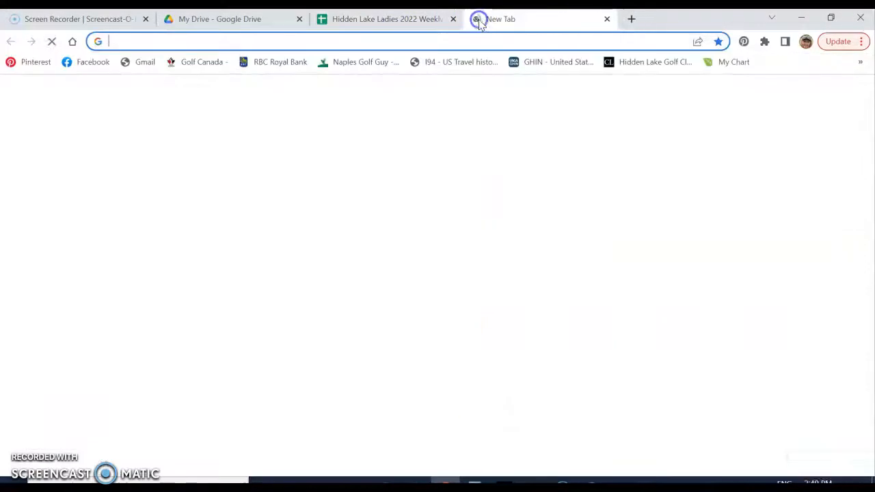
left_click(200, 63)
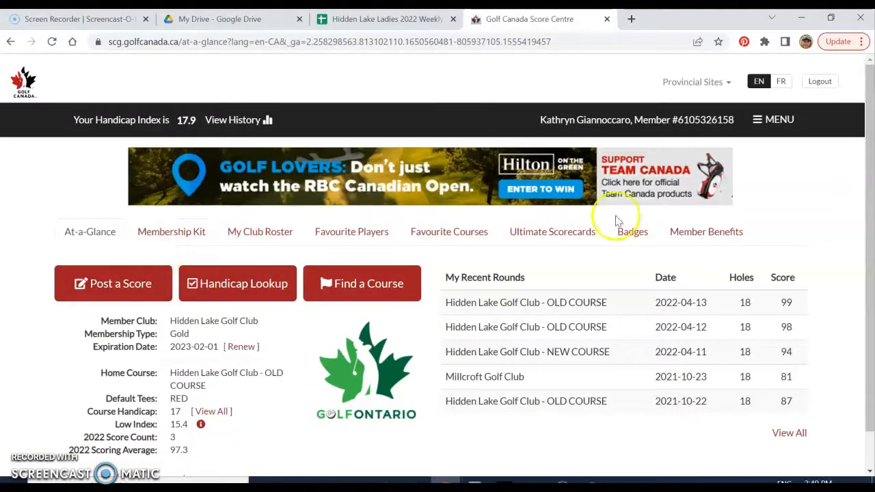
left_click(348, 234)
scroll(419, 357, "down", 10)
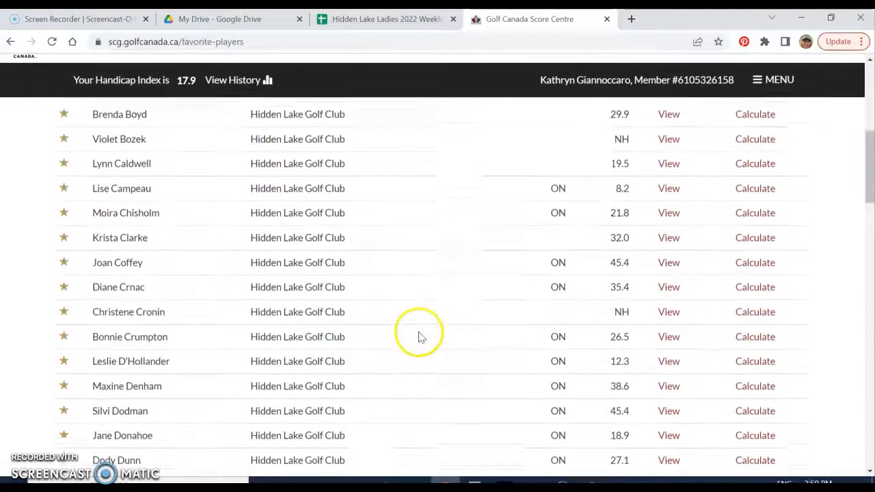
scroll(417, 335, "up", 10)
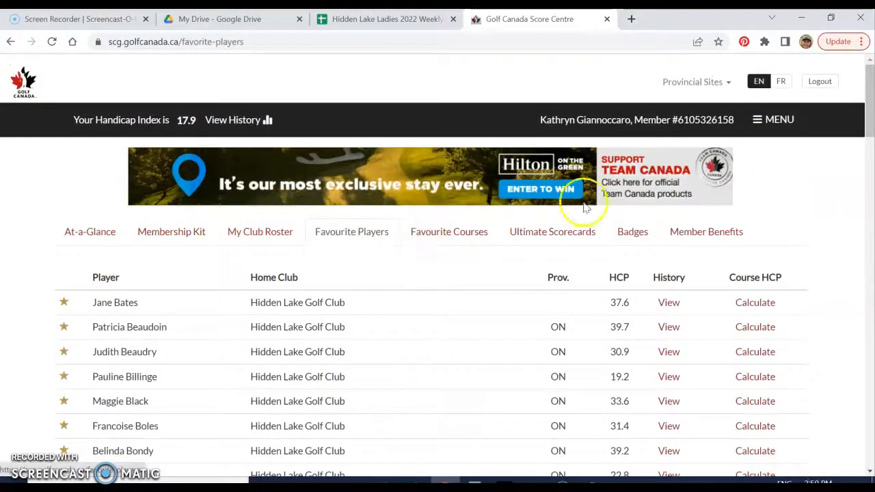
Search for a member by name in Handicap Lookup and open their scoring profile
left_click(778, 121)
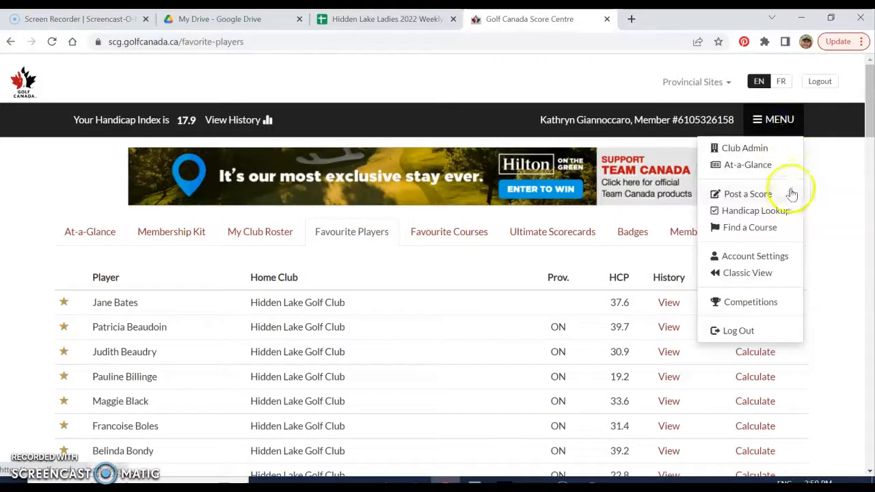
left_click(734, 212)
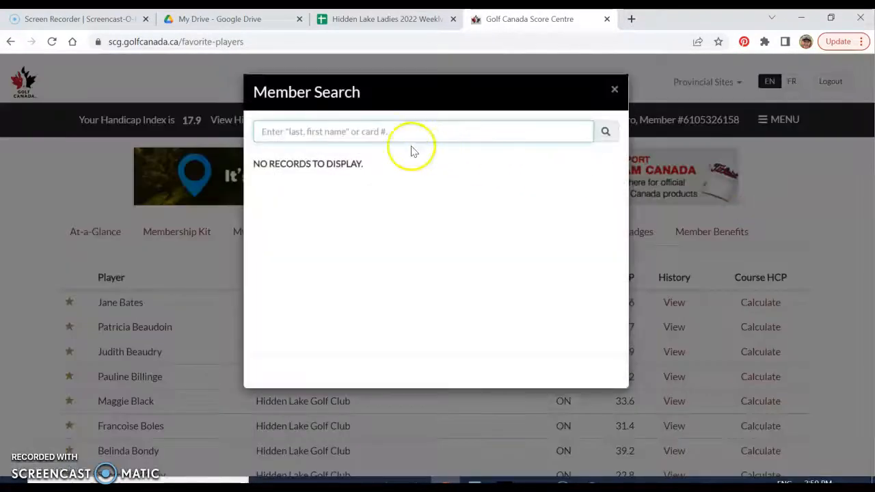
left_click(383, 131)
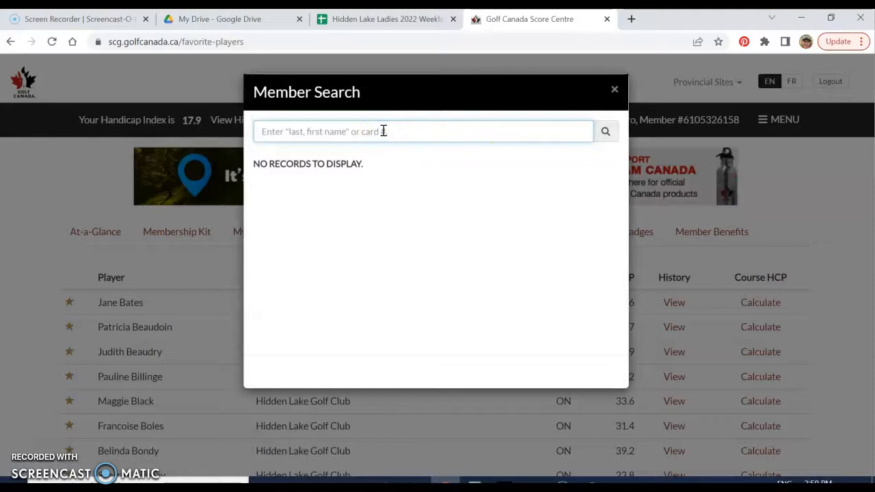
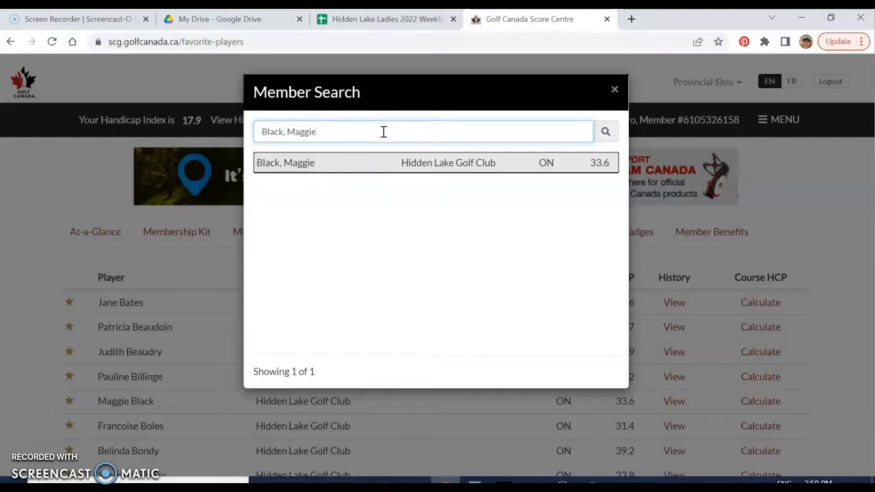
left_click(386, 164)
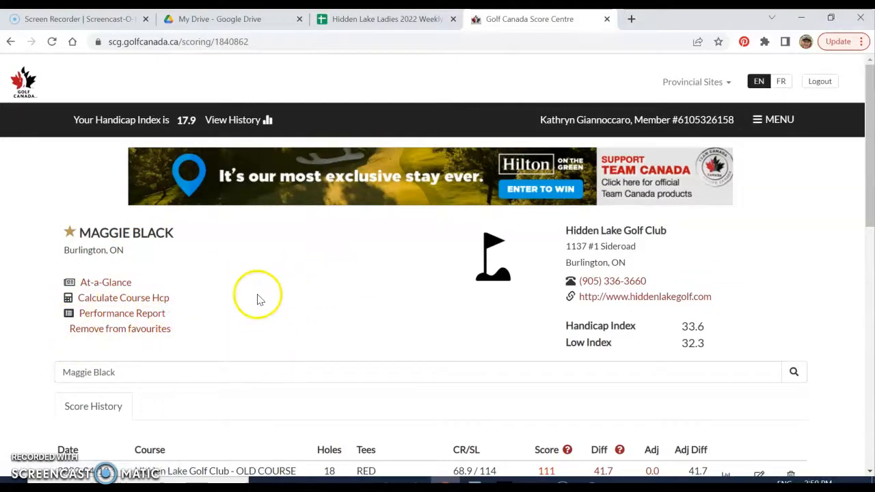
Recheck the favourite players' 31.4 handicap, then close the tab and minimize Chrome
left_click(777, 123)
left_click(728, 165)
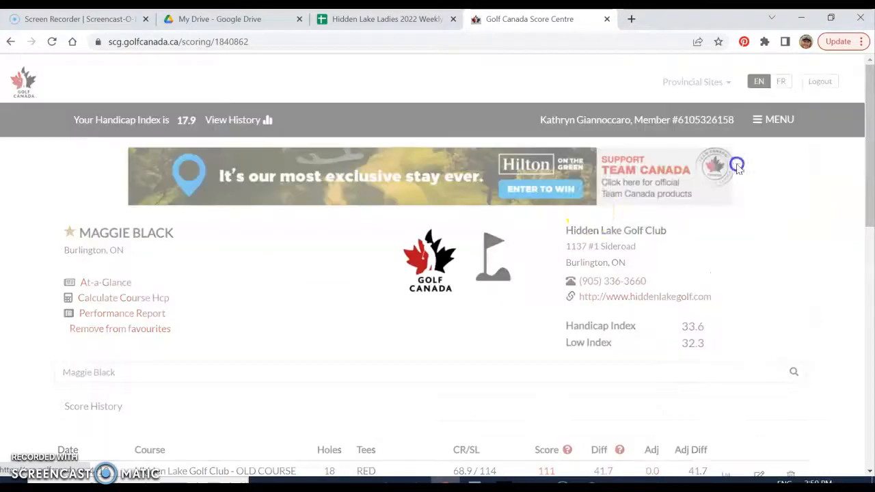
left_click(348, 240)
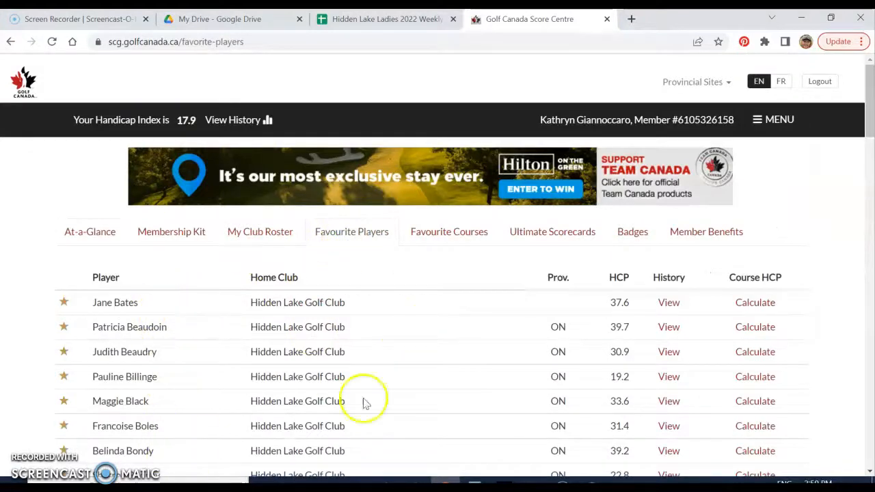
left_click_drag(617, 426, 622, 426)
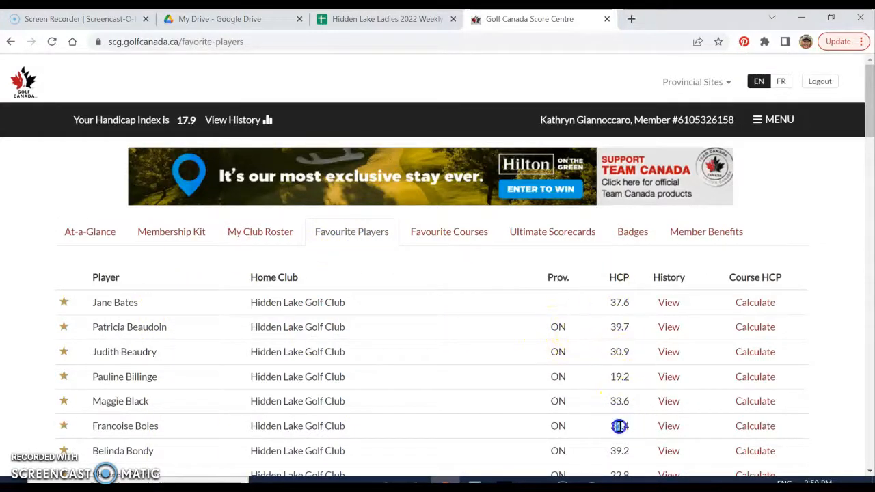
left_click(611, 19)
left_click(801, 17)
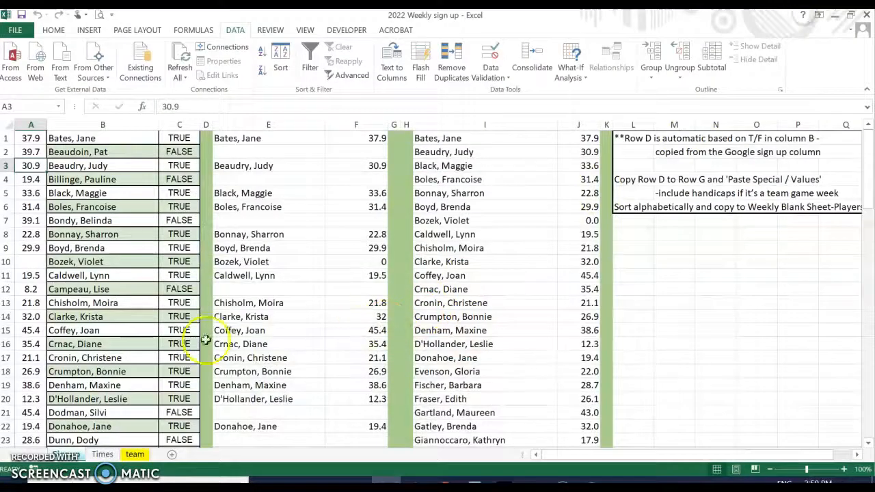
Select the signed-up players' names and handicaps, I1:J63, on the sign-up sheet
left_click(87, 301)
scroll(89, 294, "down", 20)
scroll(98, 268, "down", 1)
scroll(98, 265, "up", 20)
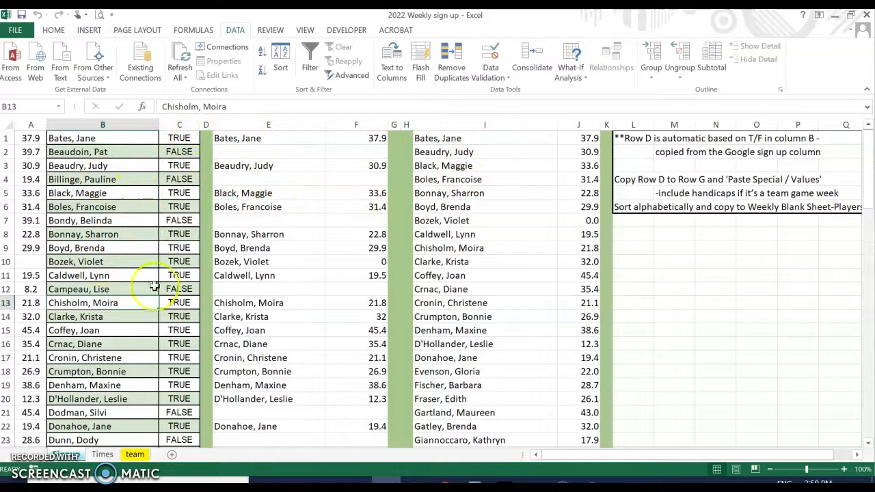
left_click(232, 142)
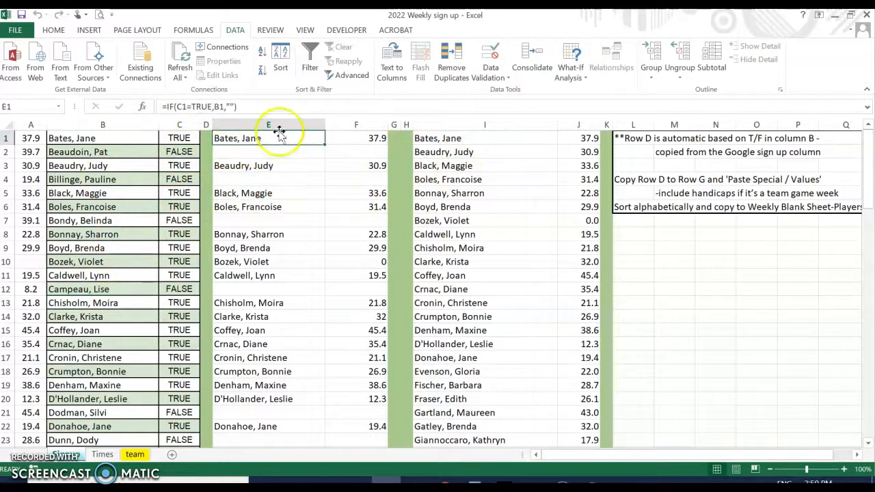
left_click(452, 138)
left_click_drag(433, 139, 595, 328)
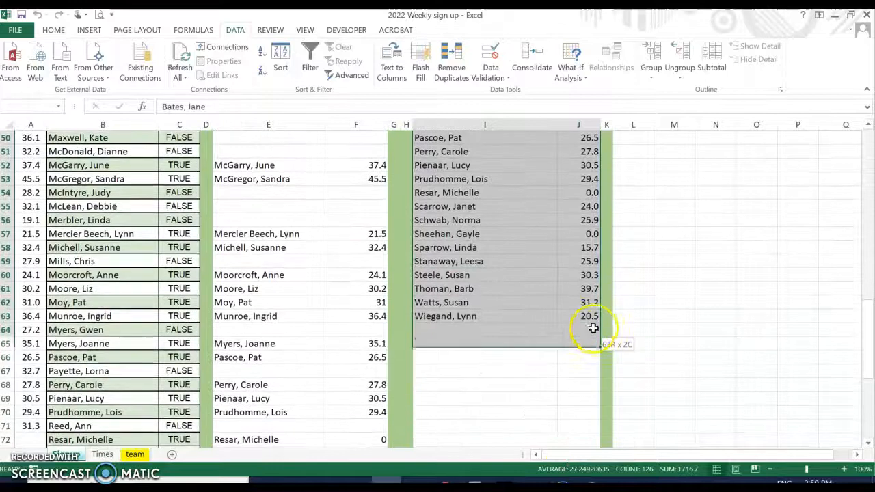
On the team sheet, pick cell A25 as the paste destination
left_click(134, 454)
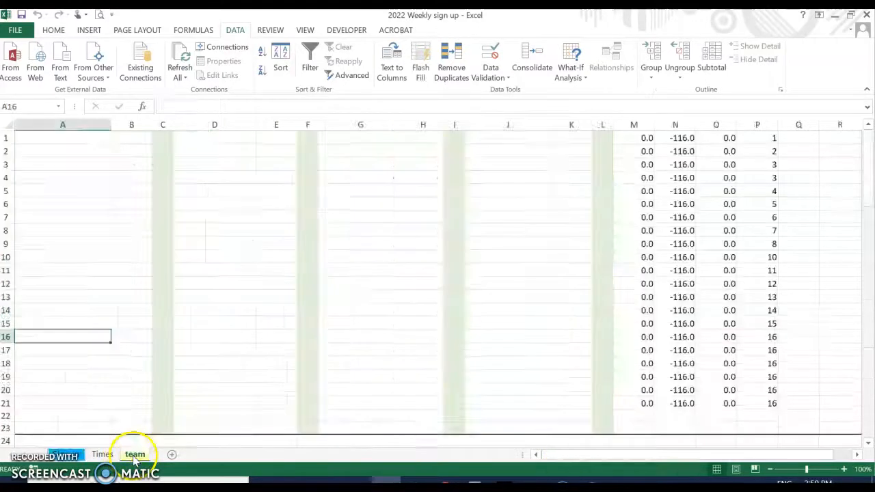
scroll(250, 264, "down", 1)
scroll(250, 264, "down", 2)
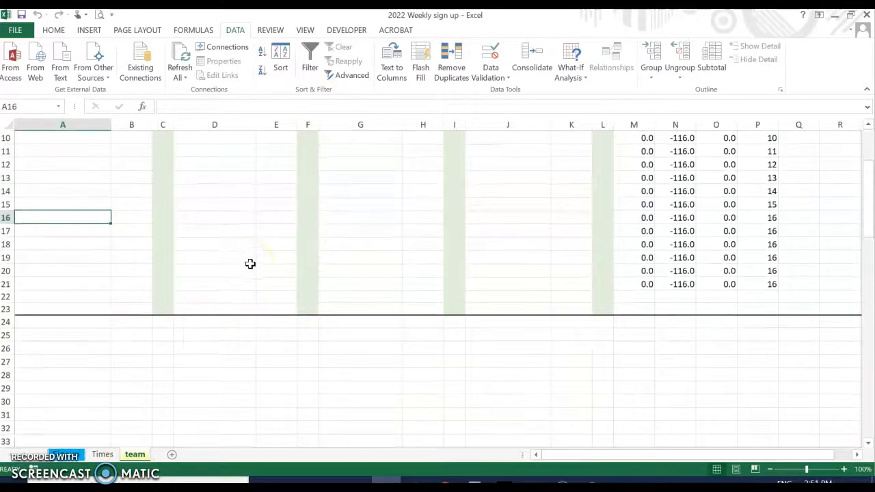
left_click(44, 335)
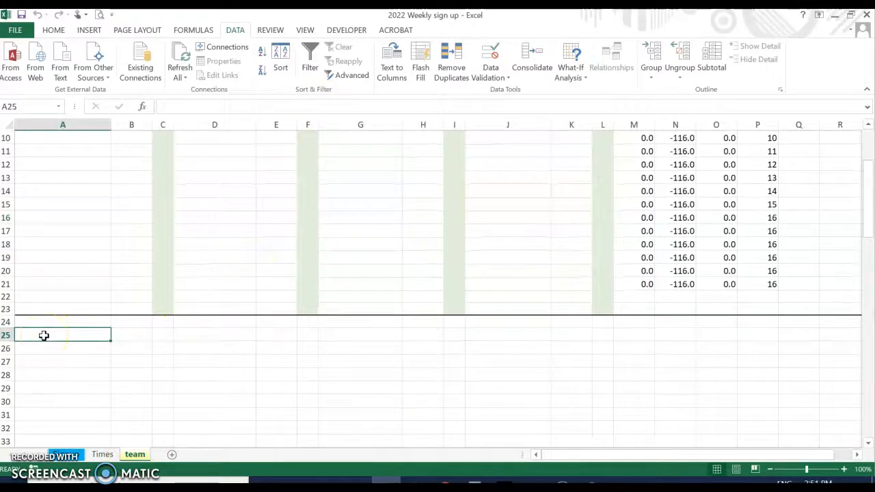
left_click(50, 32)
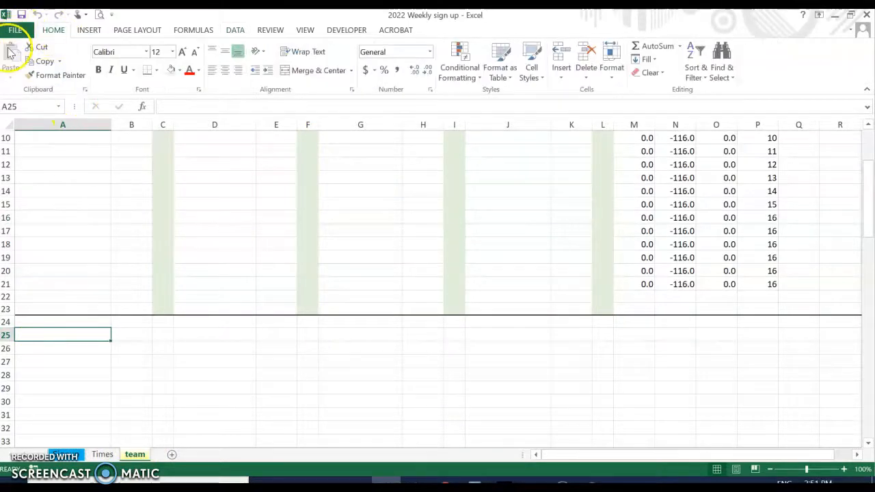
right_click(28, 334)
left_click(28, 334)
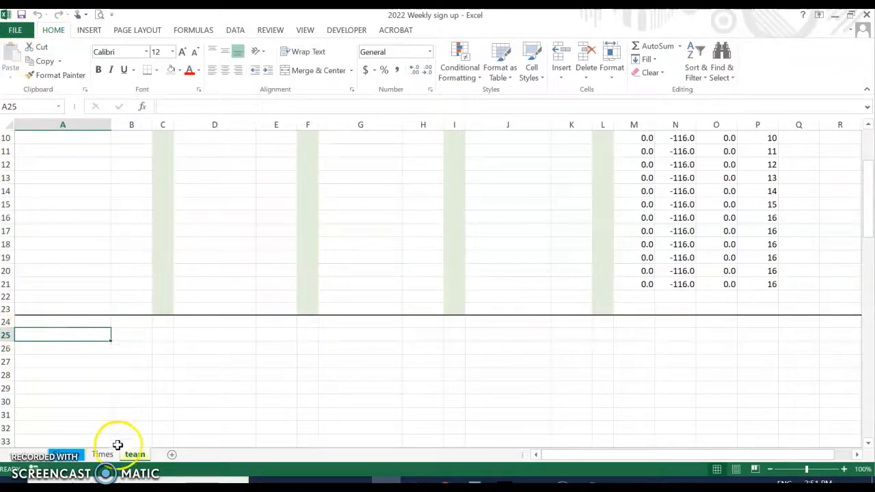
Copy the names and handicaps and paste them at A25, filling A25:B87
left_click(78, 457)
right_click(475, 219)
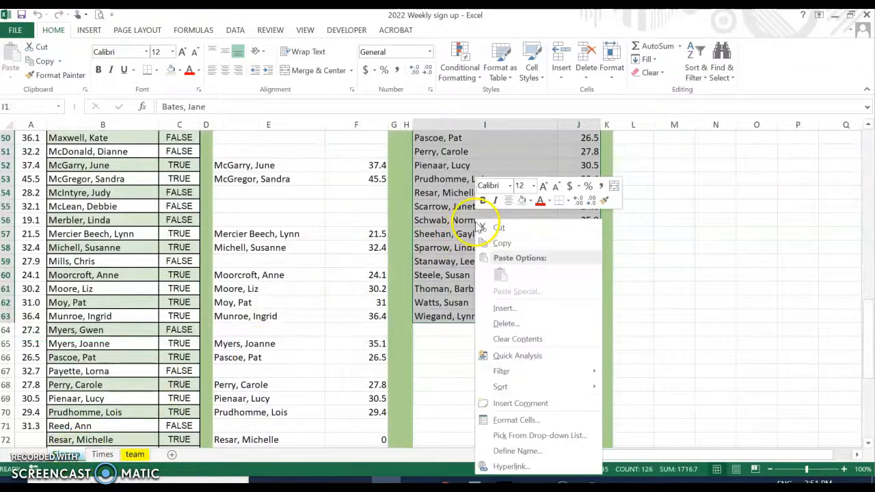
left_click(497, 245)
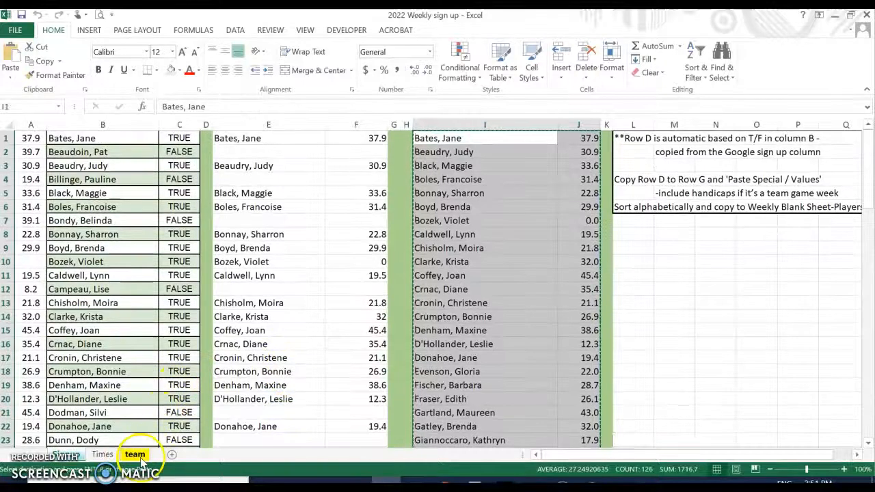
left_click(145, 456)
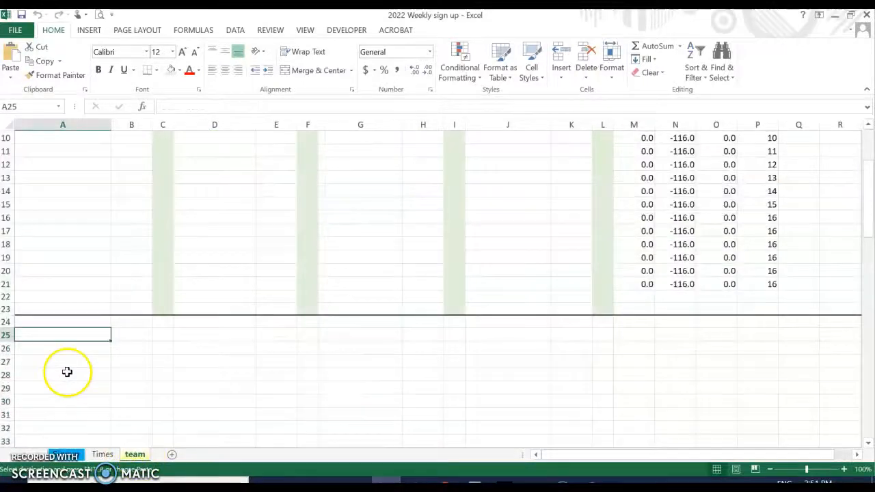
left_click(11, 54)
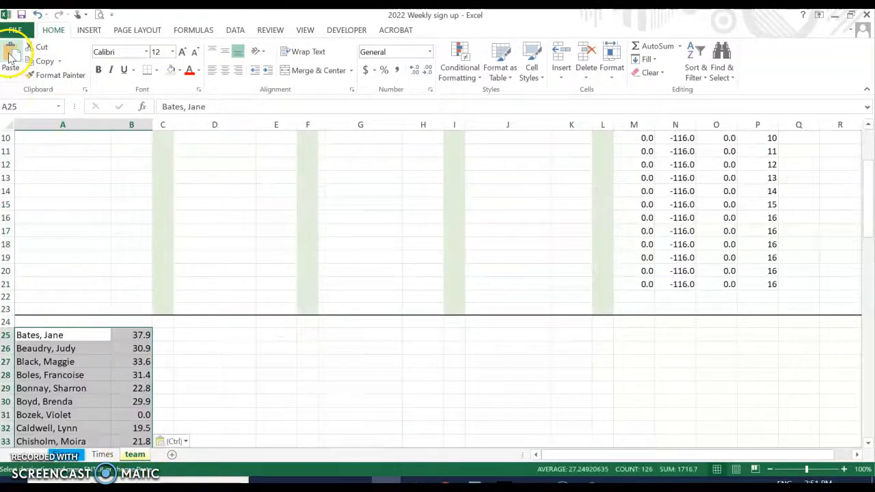
left_click(19, 335)
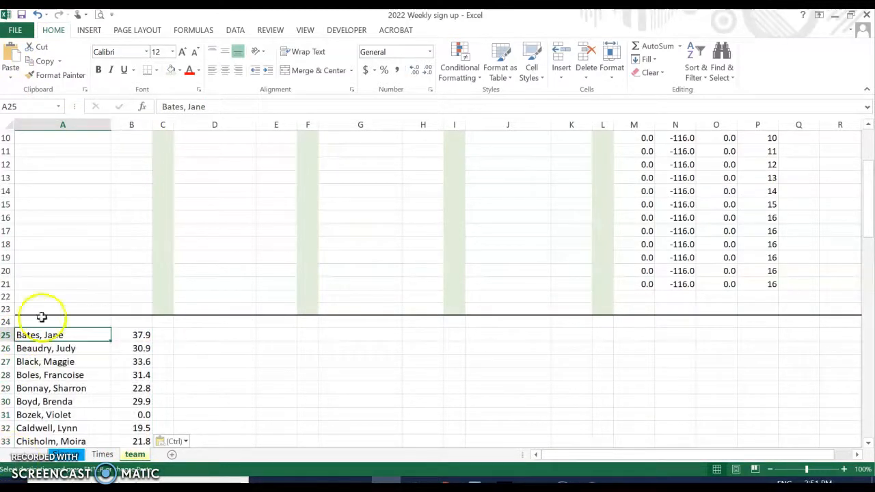
left_click_drag(38, 335, 143, 417)
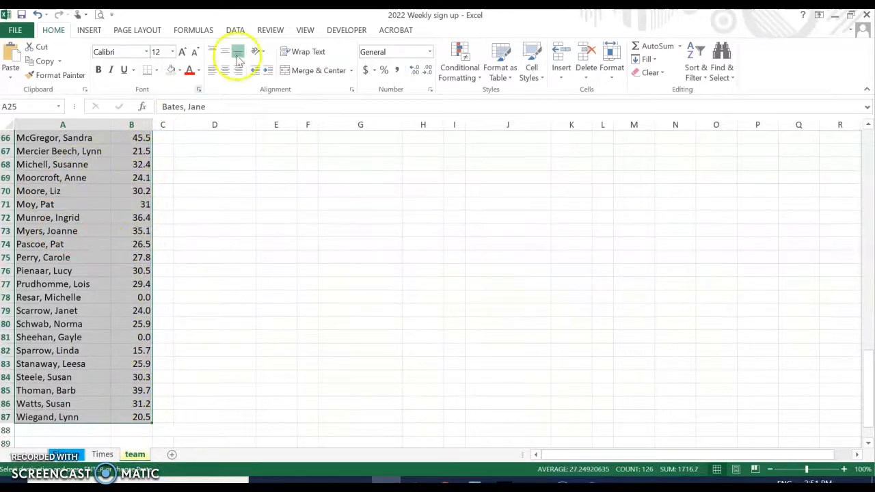
Custom-sort A25:B87 by column B, smallest to largest, putting the 0.0 handicaps on top
left_click(695, 58)
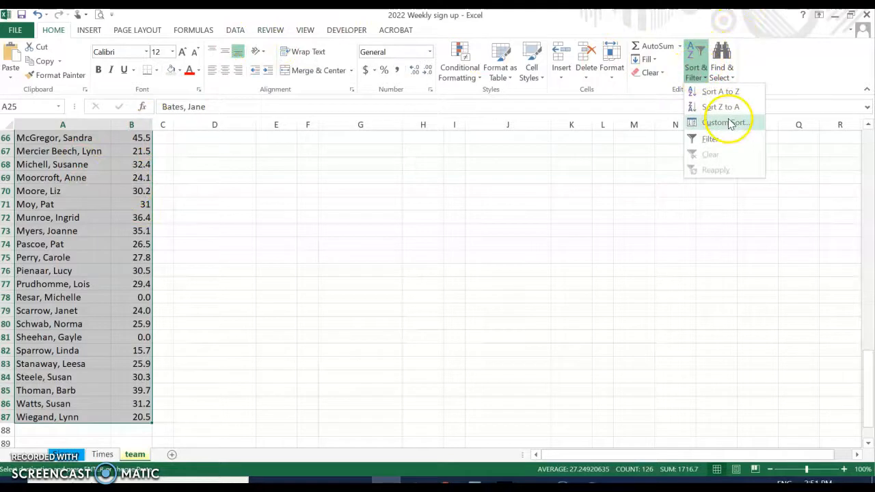
left_click(729, 123)
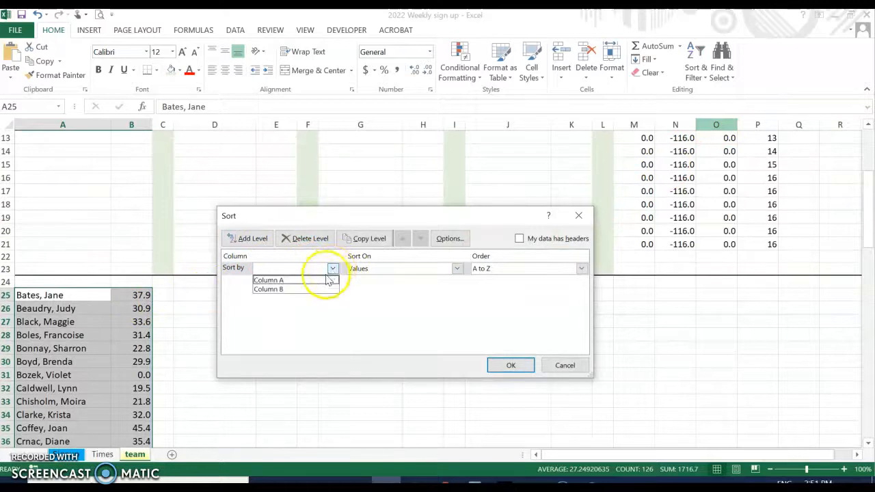
left_click(291, 290)
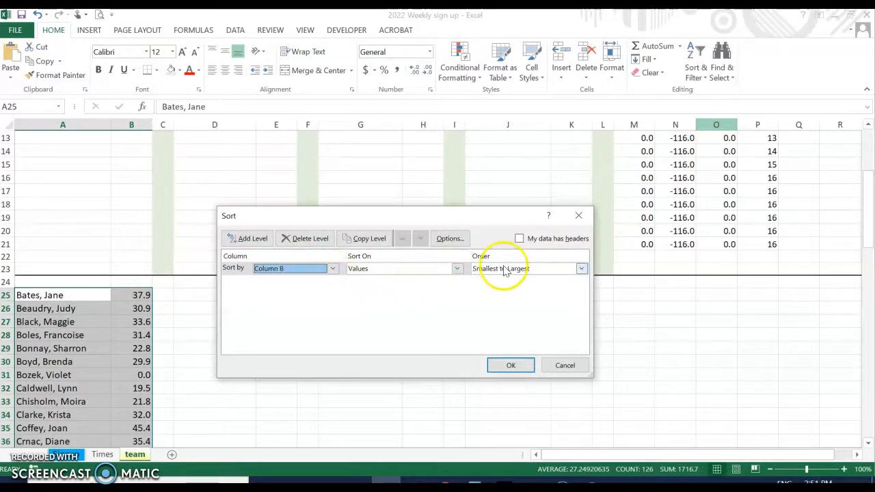
left_click(518, 370)
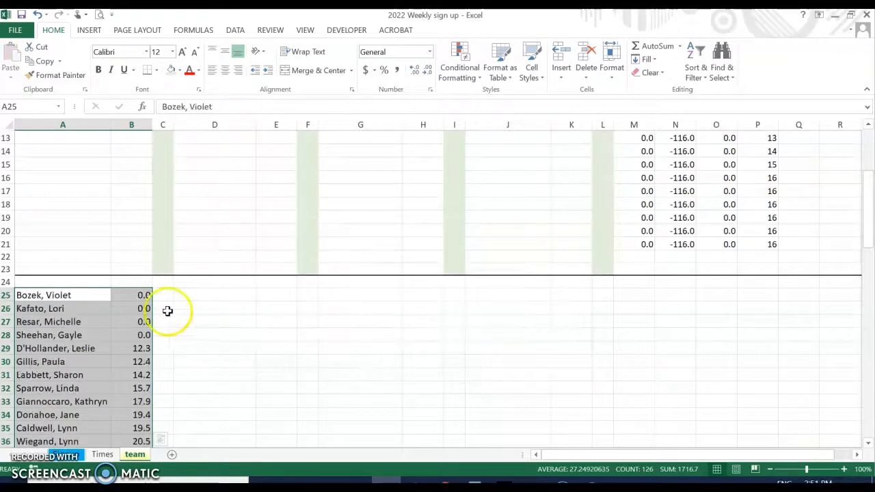
Delete rows 25–28, which hold the four 0.0-handicap players
left_click_drag(6, 295, 5, 339)
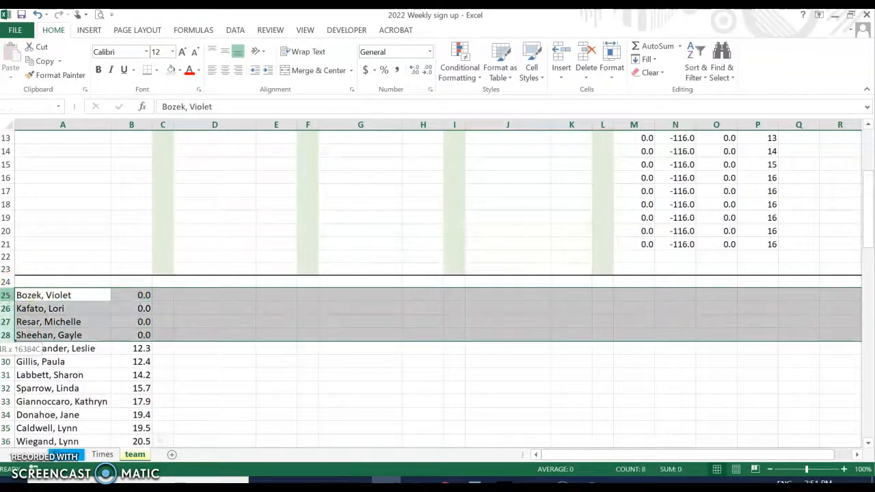
right_click(5, 322)
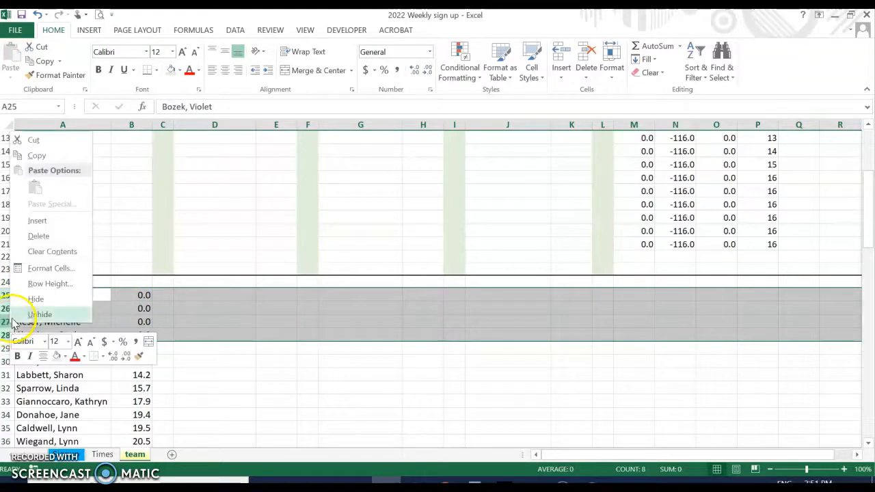
left_click(38, 237)
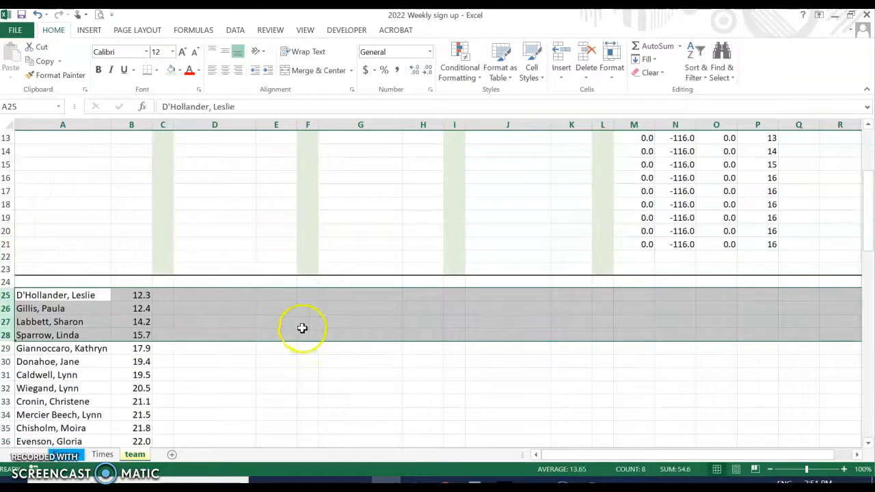
Select the remaining names in column A to count the players, rows 25 to 83
left_click_drag(102, 294, 69, 416)
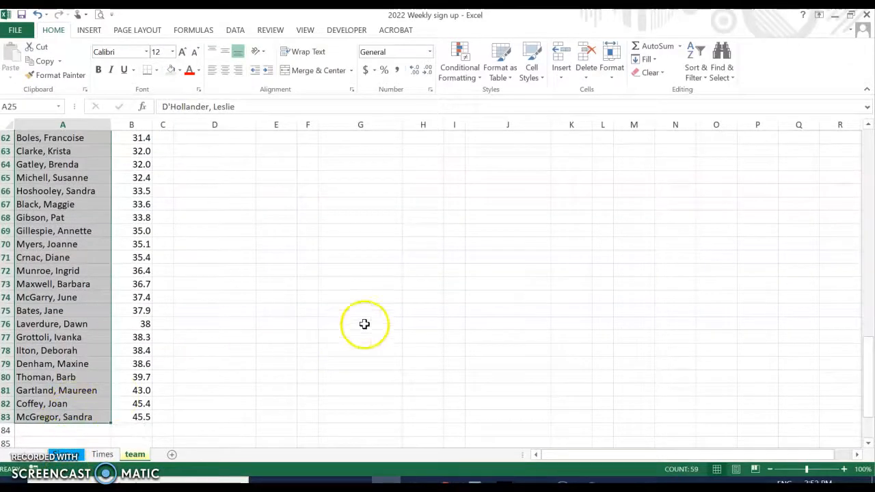
scroll(263, 322, "down", 2)
scroll(264, 308, "up", 12)
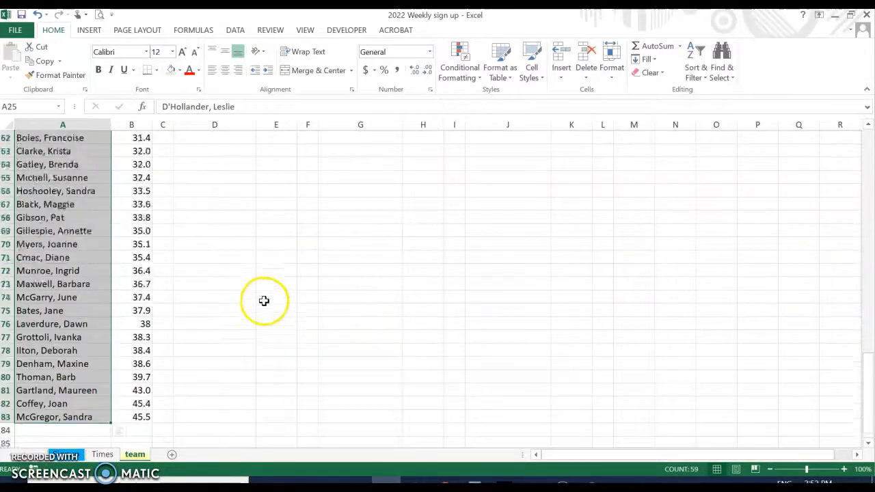
scroll(268, 258, "up", 5)
scroll(269, 245, "down", 2)
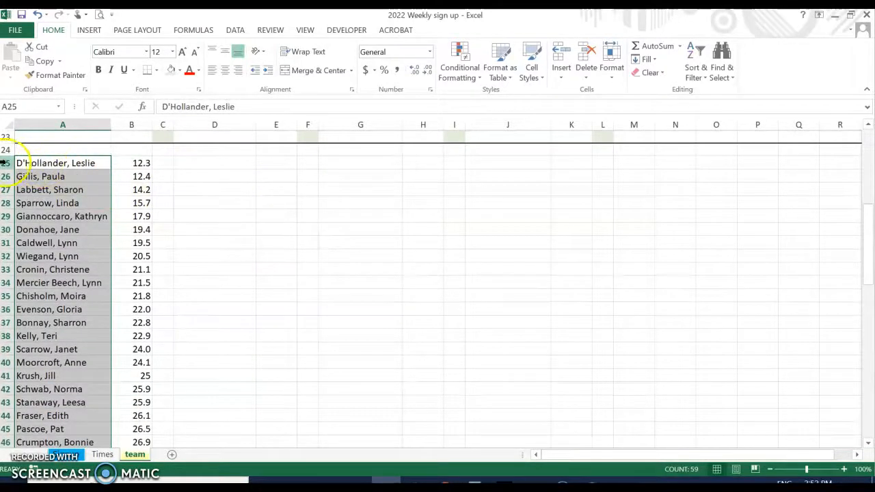
left_click_drag(50, 163, 35, 351)
left_click(3, 362)
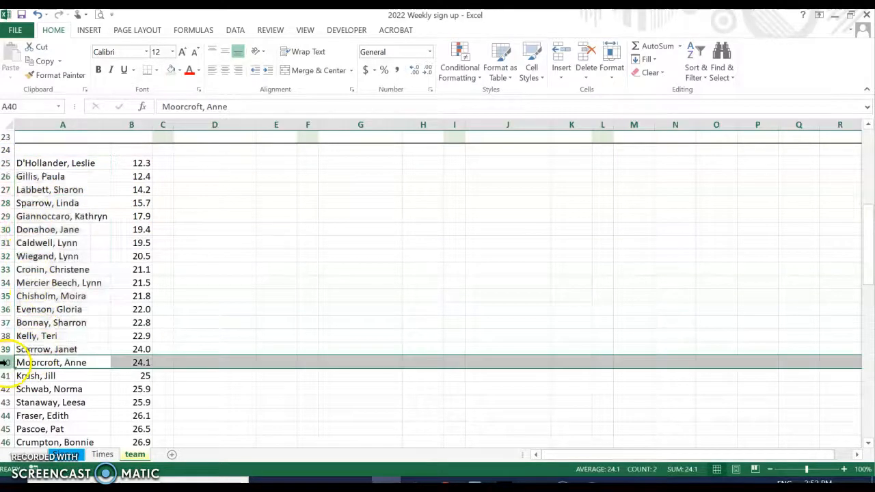
right_click(4, 362)
left_click(57, 266)
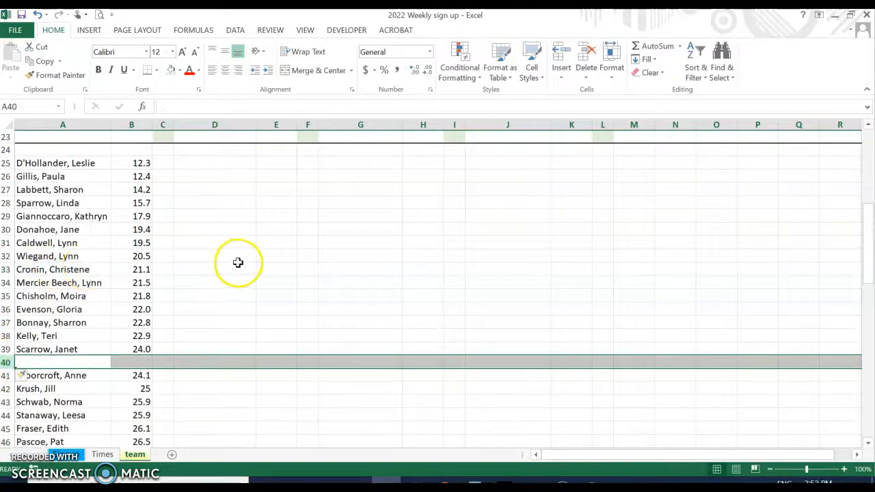
scroll(238, 264, "down", 5)
left_click_drag(62, 177, 74, 359)
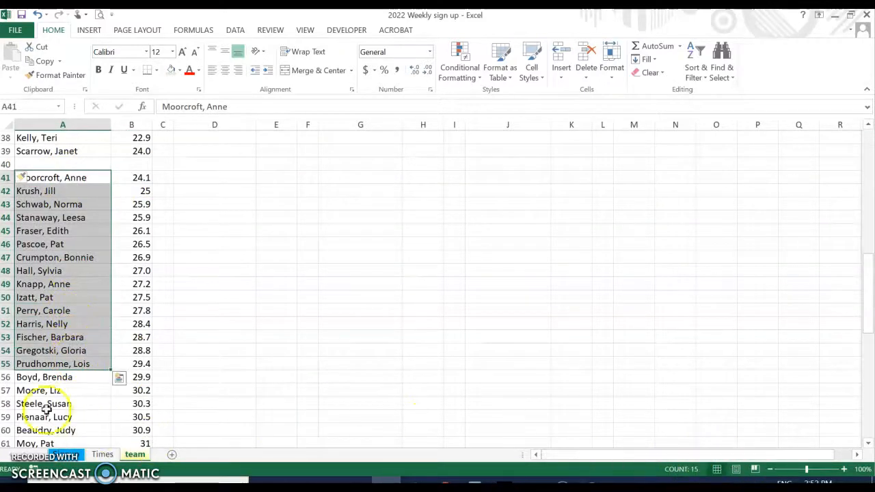
right_click(7, 377)
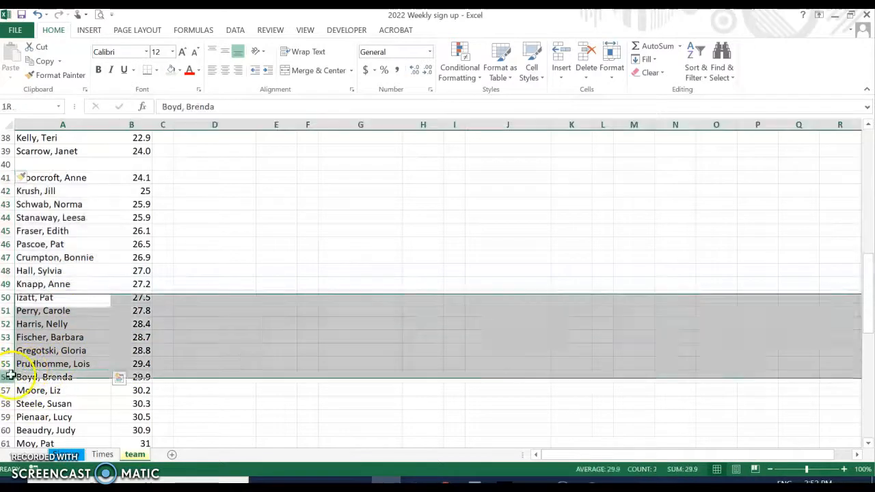
left_click(35, 273)
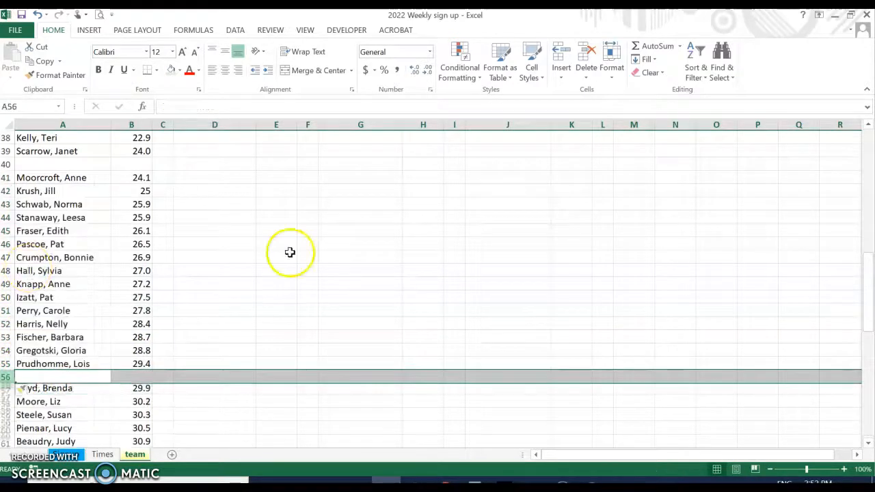
scroll(290, 252, "down", 7)
scroll(290, 252, "up", 1)
left_click_drag(59, 151, 5, 350)
right_click(6, 351)
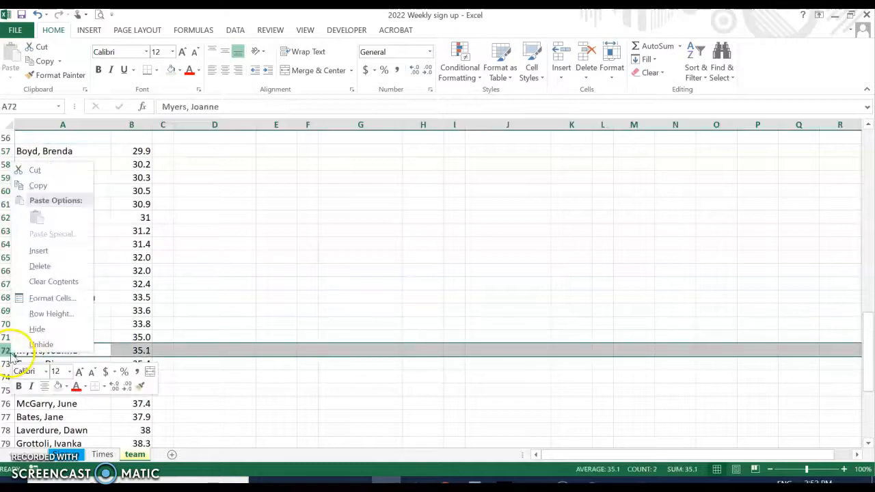
left_click(38, 253)
scroll(285, 238, "down", 3)
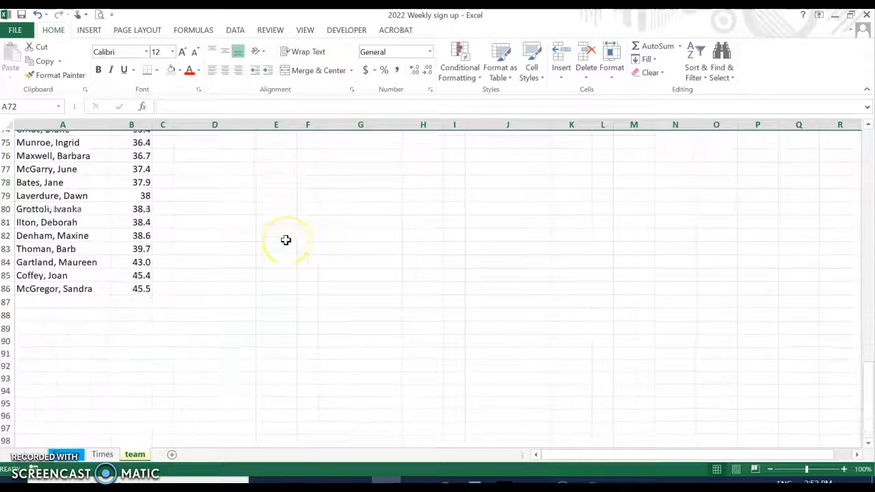
scroll(285, 239, "up", 9)
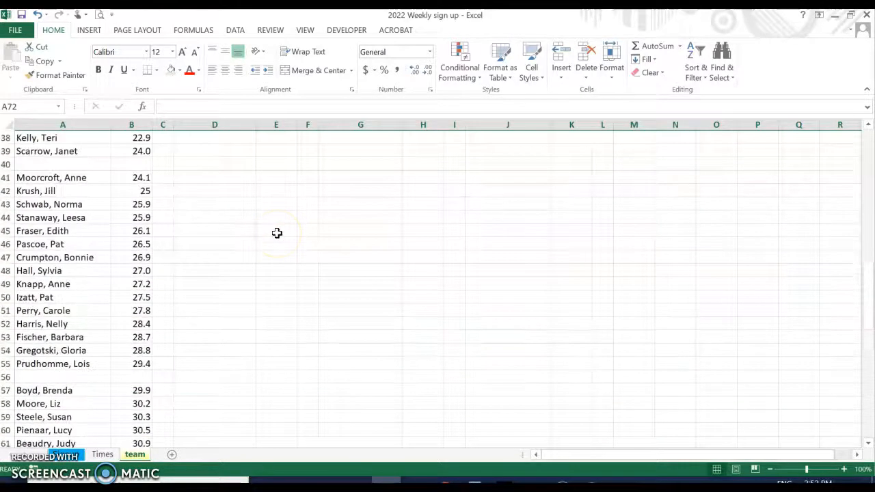
scroll(277, 233, "up", 7)
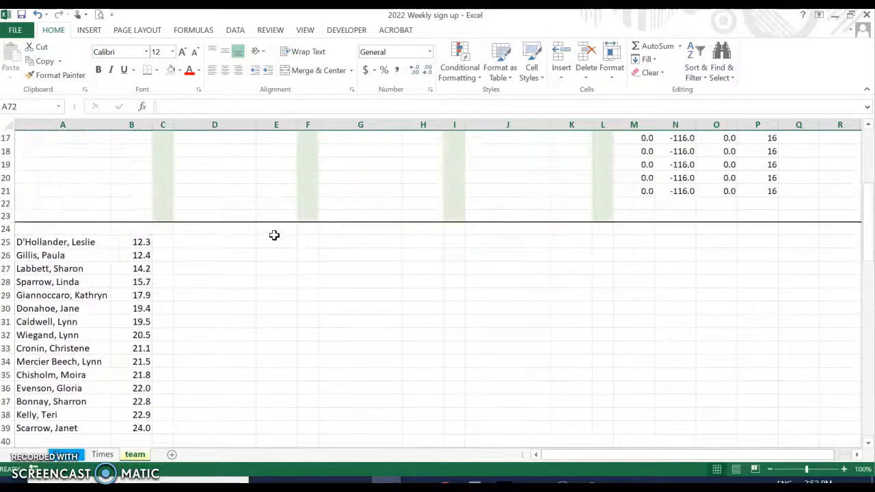
Copy the fifteen lowest-handicap players, A25:B39, and select A1 as the destination
left_click_drag(33, 242, 133, 429)
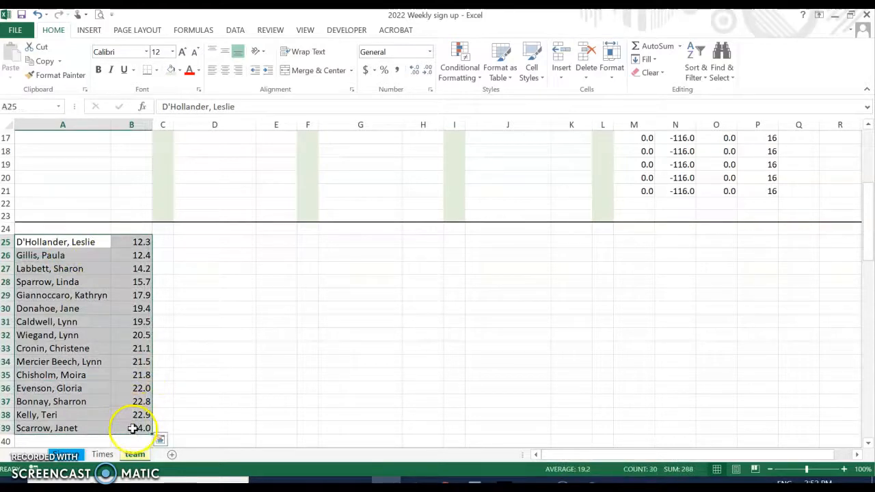
right_click(132, 429)
left_click(163, 152)
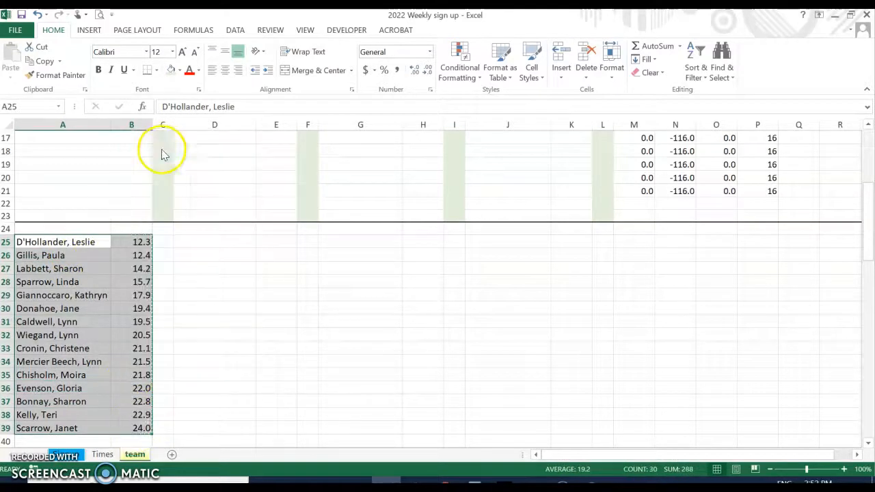
scroll(163, 154, "up", 5)
left_click(47, 145)
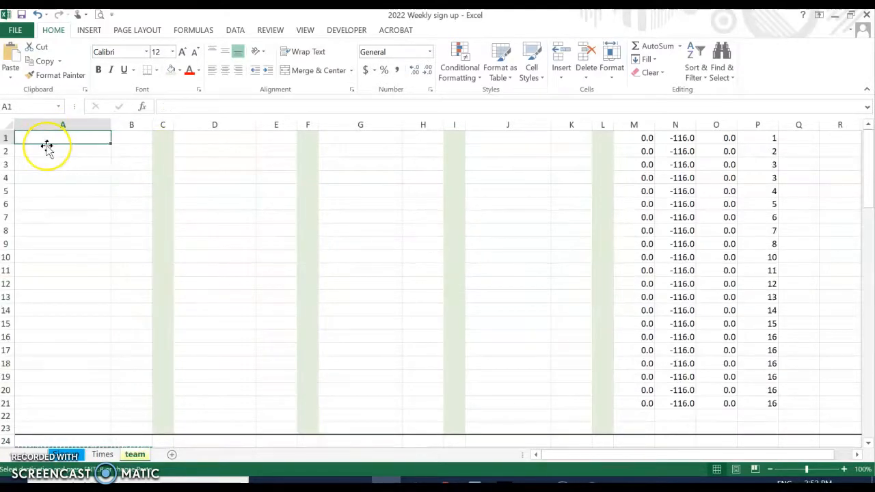
Paste the first group at A1, then copy A41:B55 into D1 as the second group
key("ctrl+v")
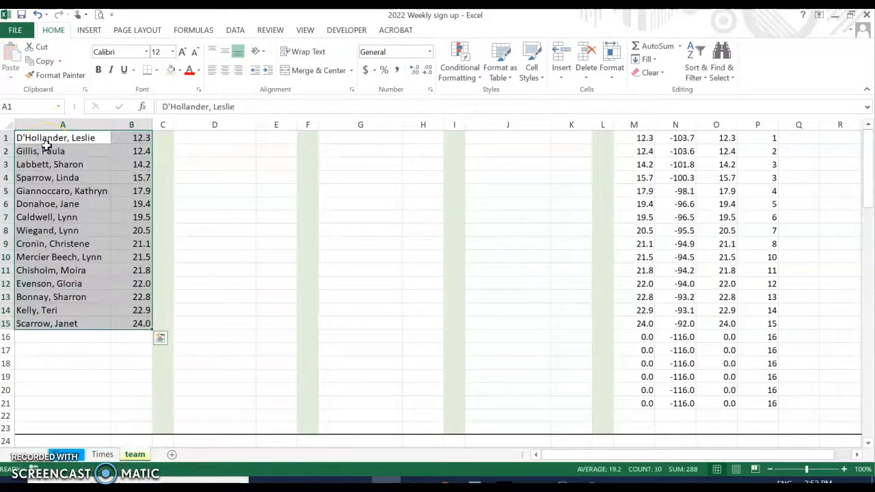
left_click(236, 135)
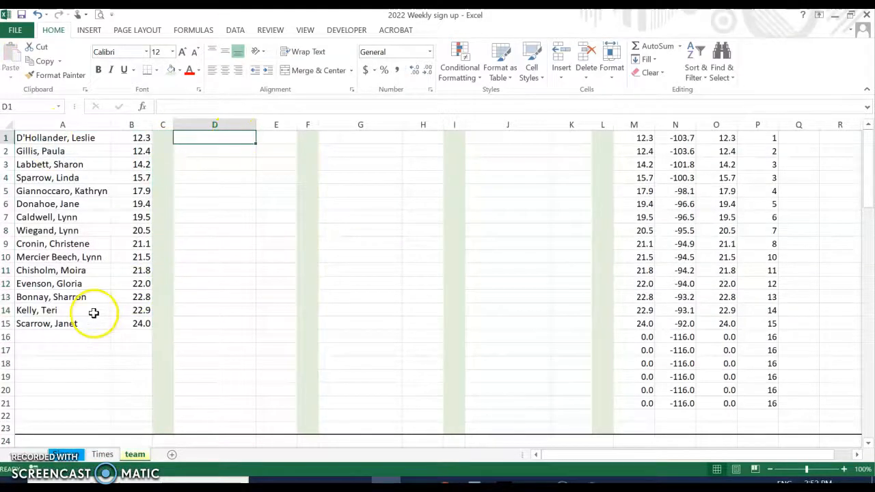
scroll(94, 313, "down", 5)
scroll(38, 263, "down", 5)
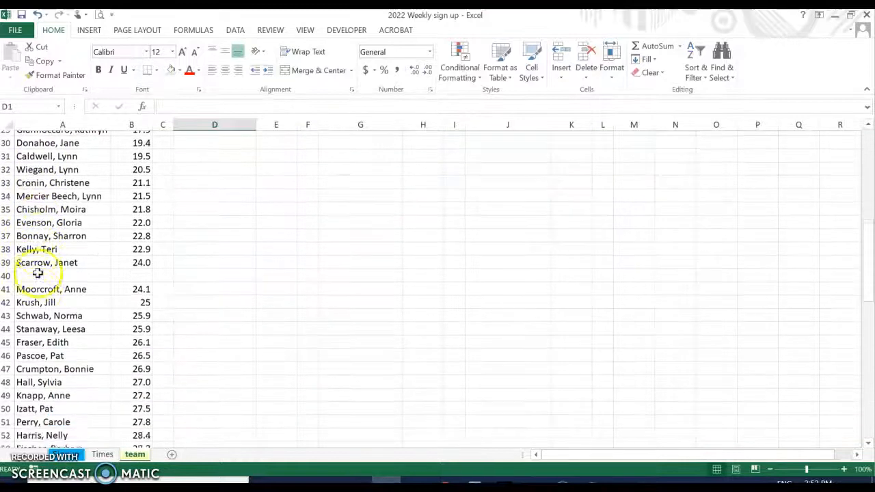
left_click(27, 272)
left_click_drag(115, 279, 147, 400)
right_click(134, 361)
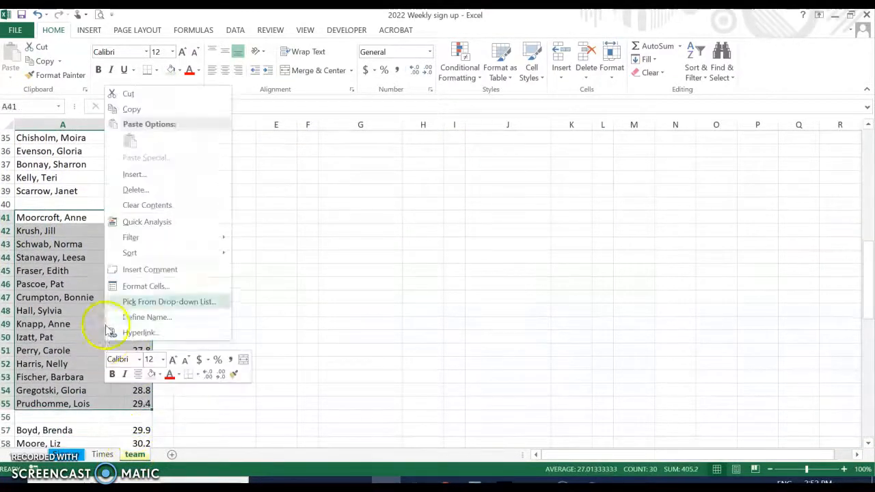
left_click(134, 107)
scroll(246, 169, "up", 11)
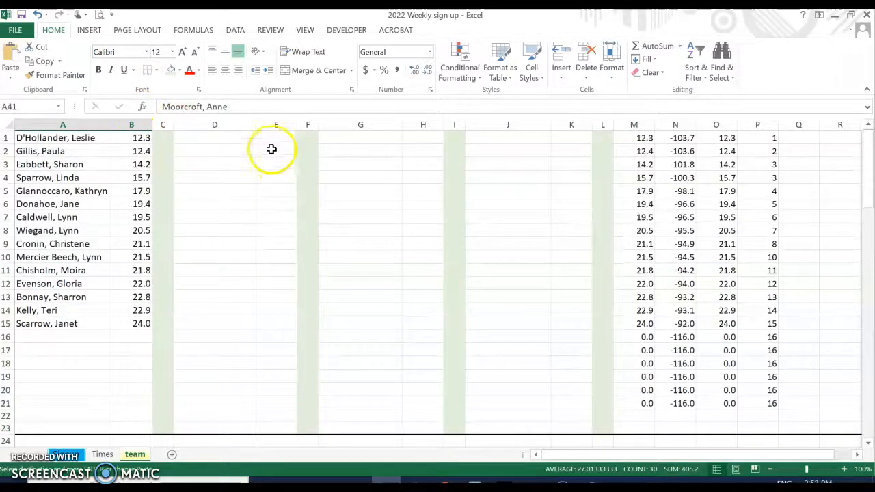
left_click(243, 139)
key("ctrl+v")
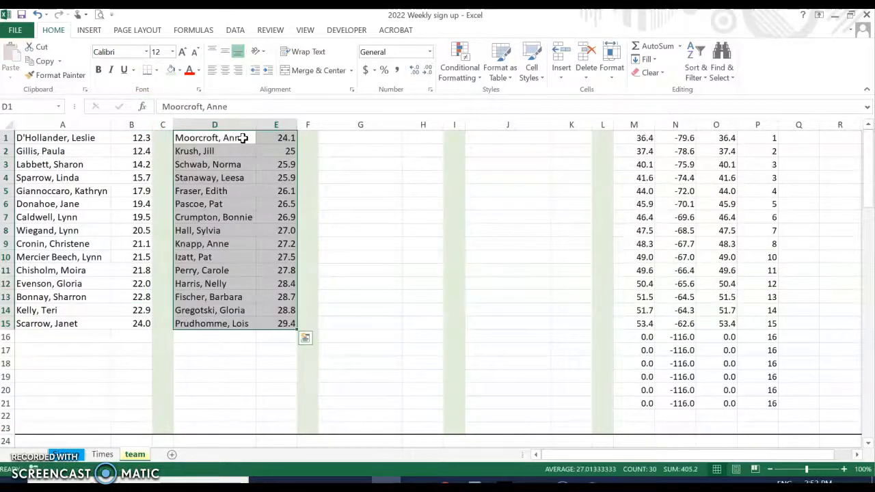
Copy the third band of players, A57:B71, into G1
left_click(354, 140)
scroll(260, 333, "down", 15)
scroll(257, 292, "down", 3)
left_click_drag(39, 166, 130, 350)
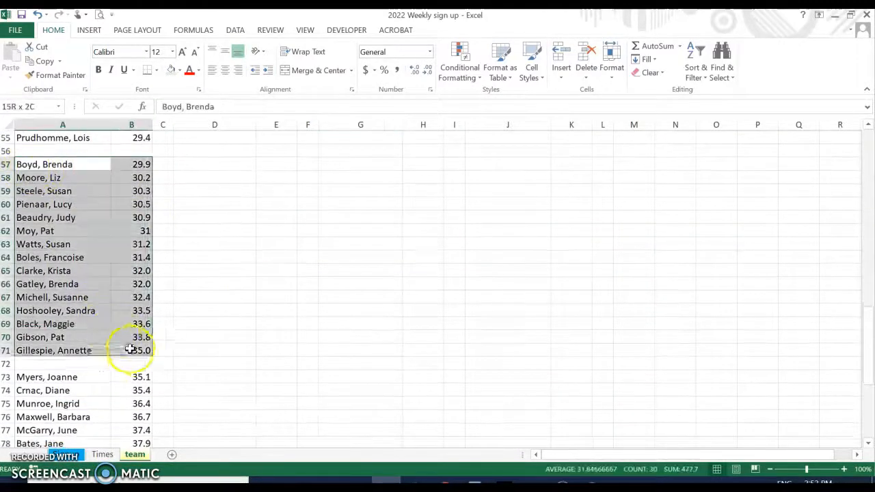
right_click(128, 351)
left_click(164, 121)
scroll(344, 182, "up", 1)
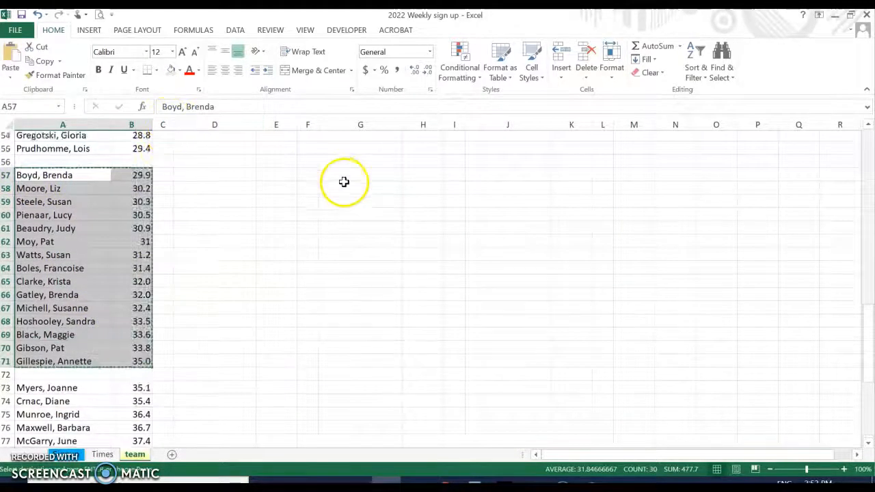
scroll(344, 182, "up", 18)
left_click(357, 136)
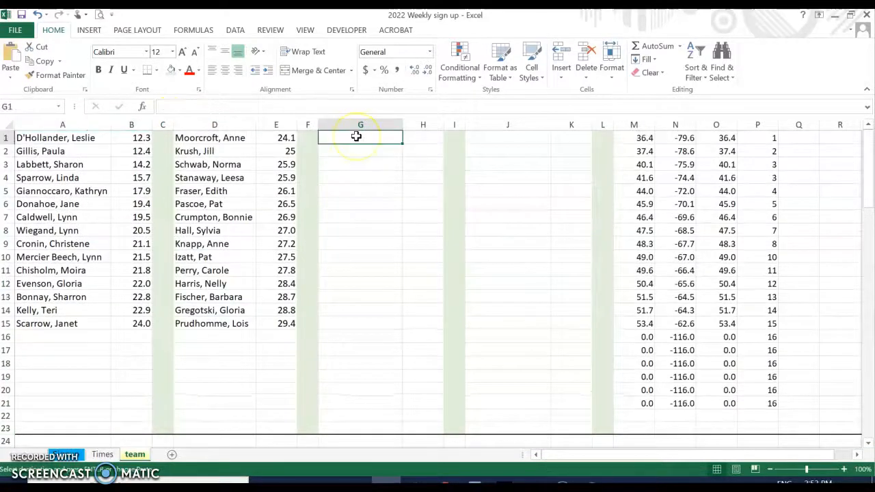
key("ctrl+v")
Copy the last fourteen players, A73:B86, into J1 as the fourth group
scroll(307, 200, "down", 18)
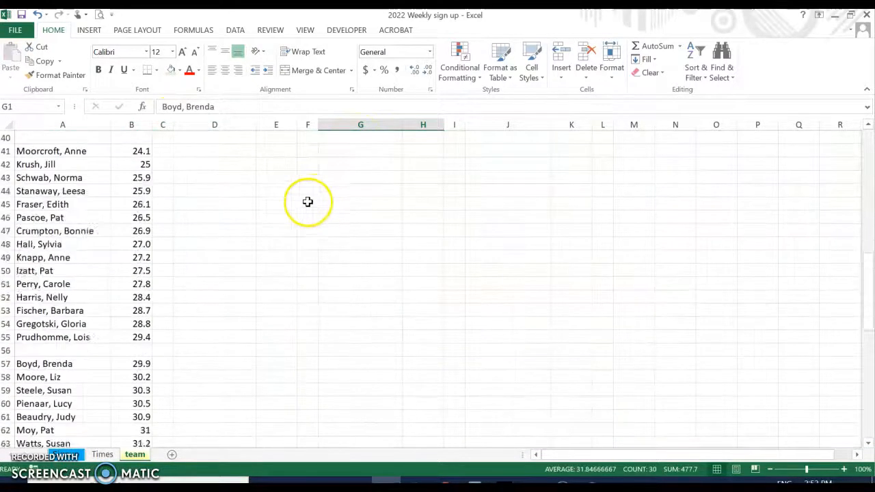
scroll(313, 198, "down", 6)
scroll(313, 198, "up", 1)
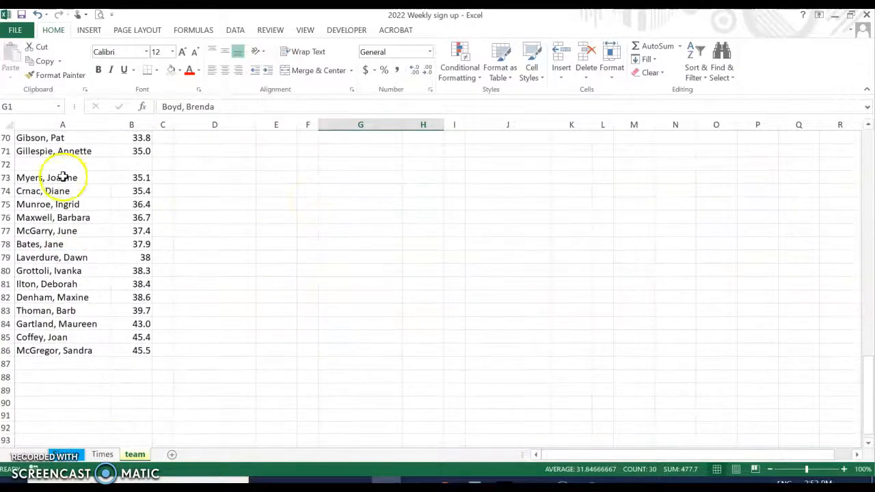
left_click_drag(24, 178, 128, 352)
right_click(129, 351)
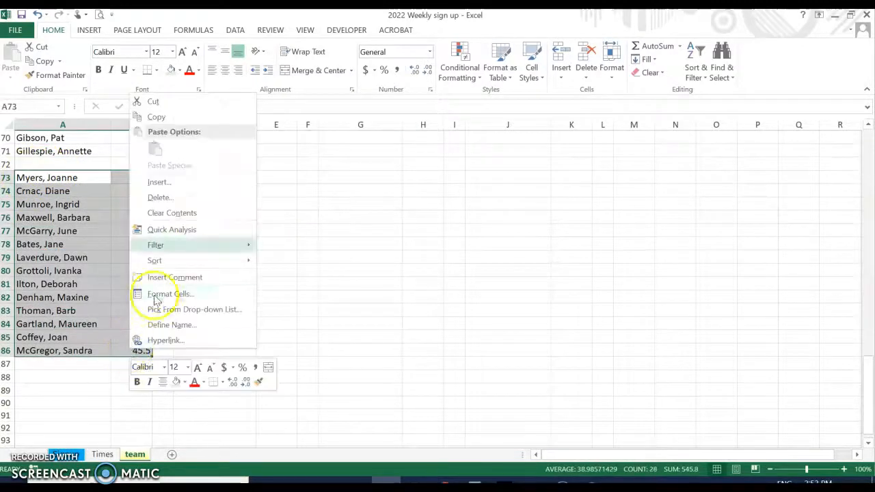
left_click(219, 122)
scroll(519, 179, "up", 20)
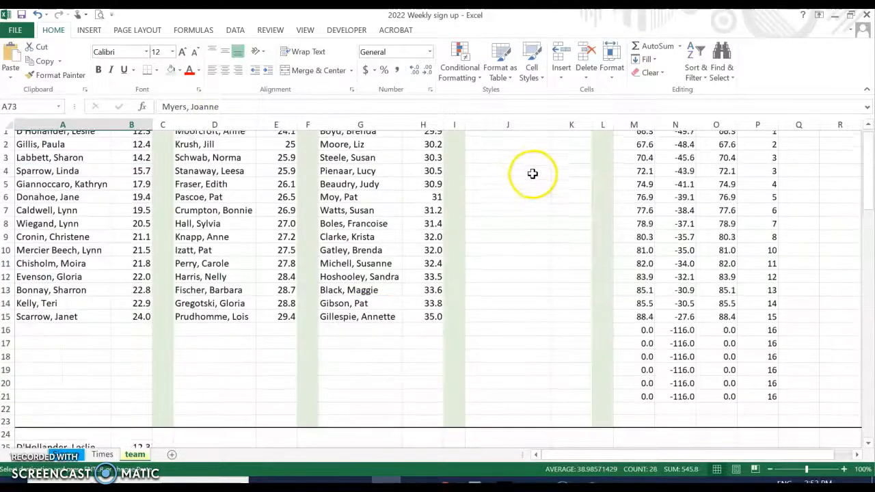
left_click(492, 139)
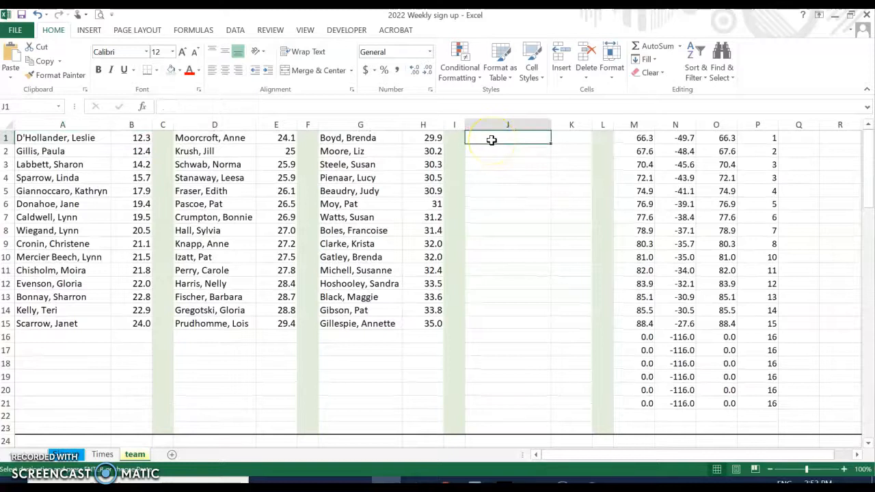
key("ctrl+v")
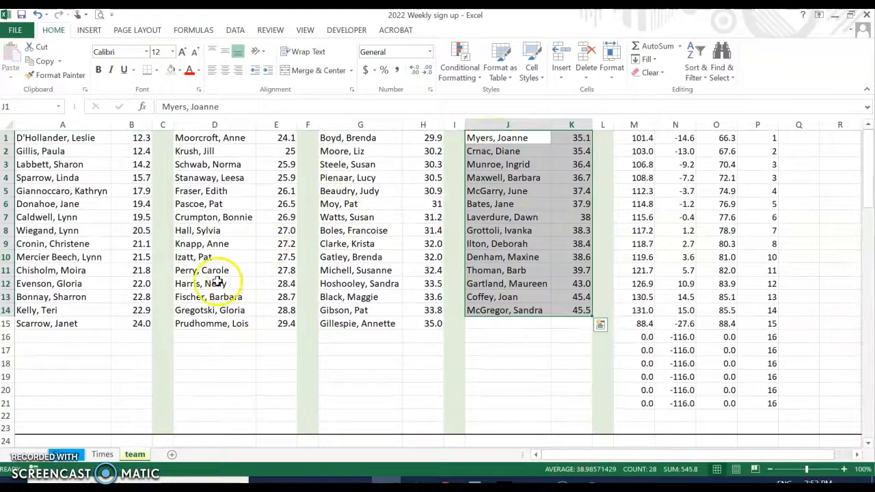
scroll(74, 303, "down", 20)
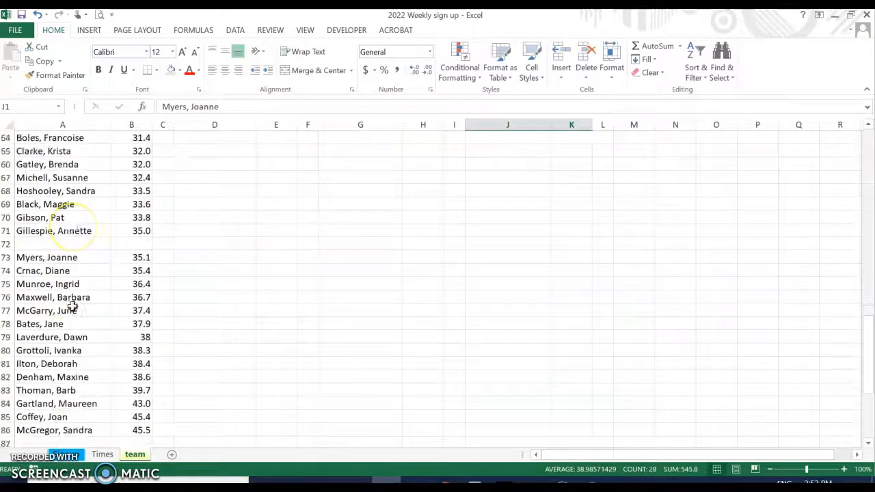
scroll(72, 306, "down", 5)
Enter =SUM(B25:B87) in B88 using the function wizard, totalling 1716.7
left_click(125, 257)
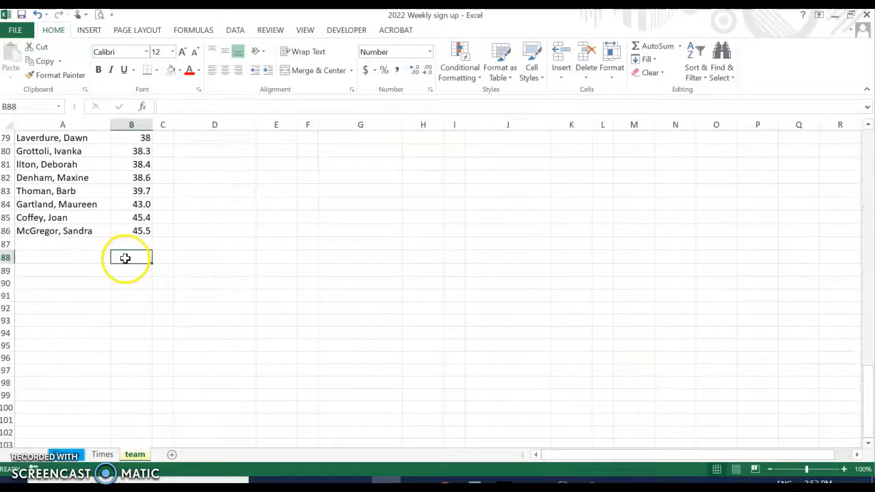
left_click(145, 107)
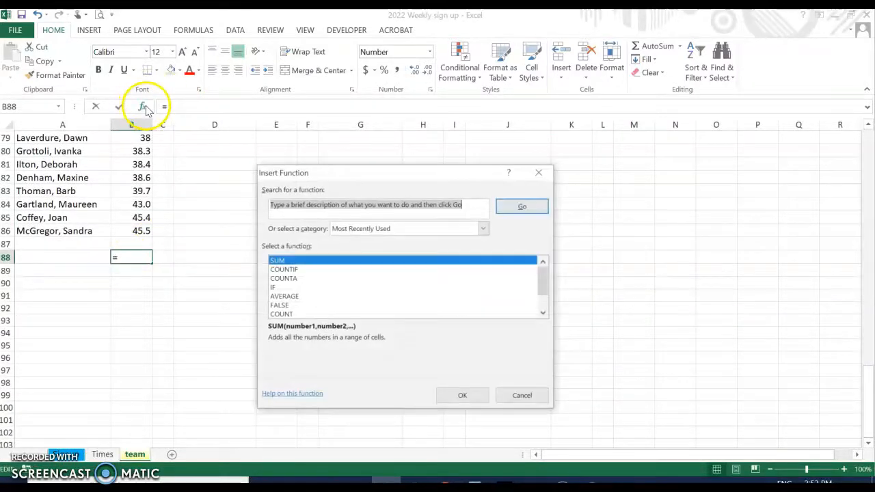
double_click(295, 263)
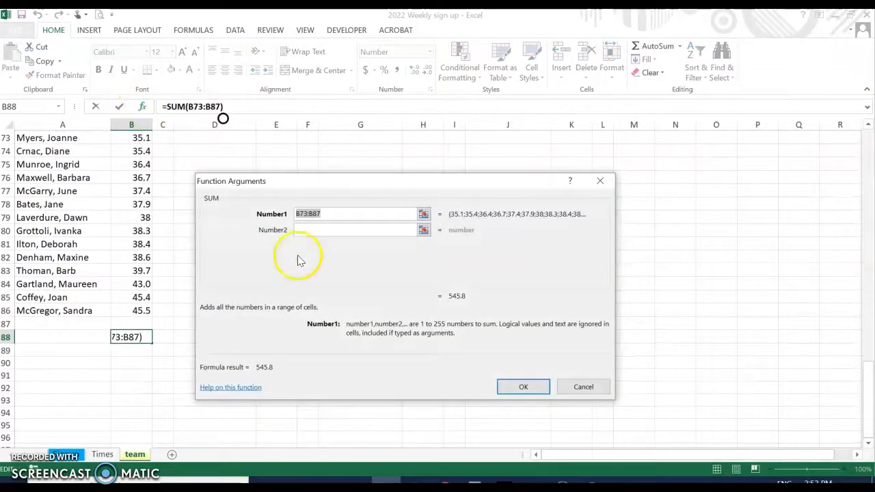
scroll(119, 217, "up", 15)
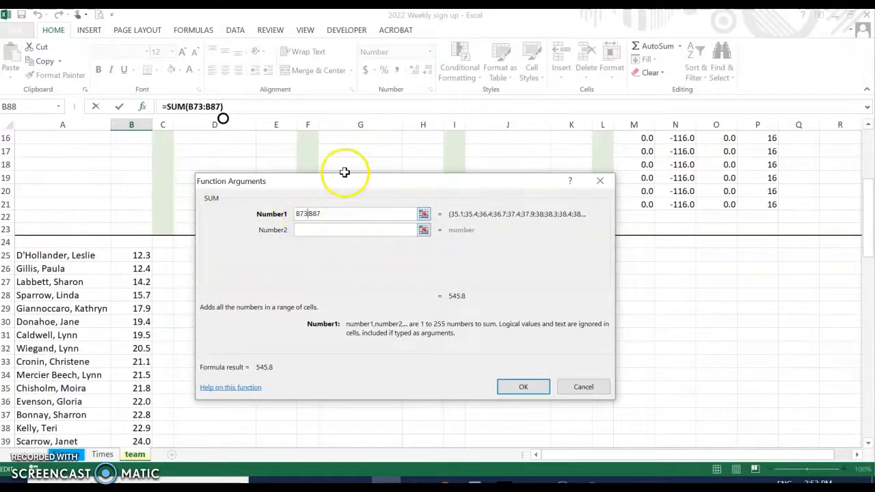
key("BackSpace")
key("BackSpace")
type("2")
key("Return")
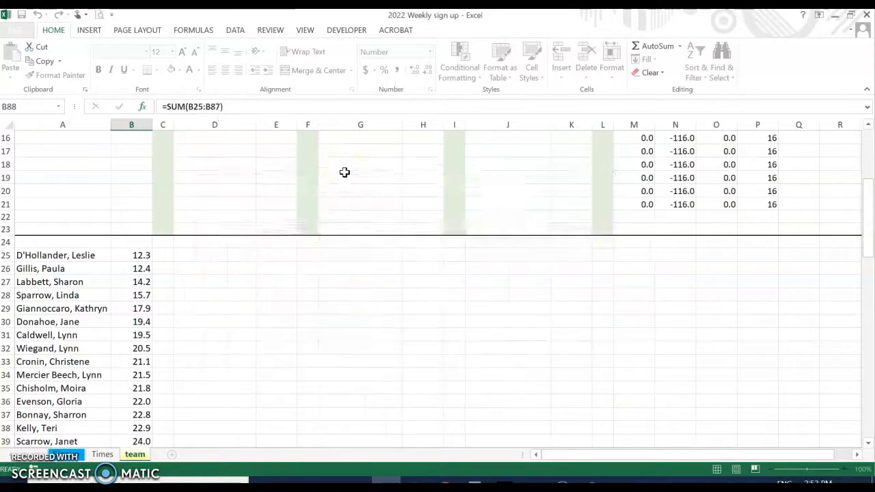
scroll(211, 217, "up", 9)
scroll(180, 197, "up", 7)
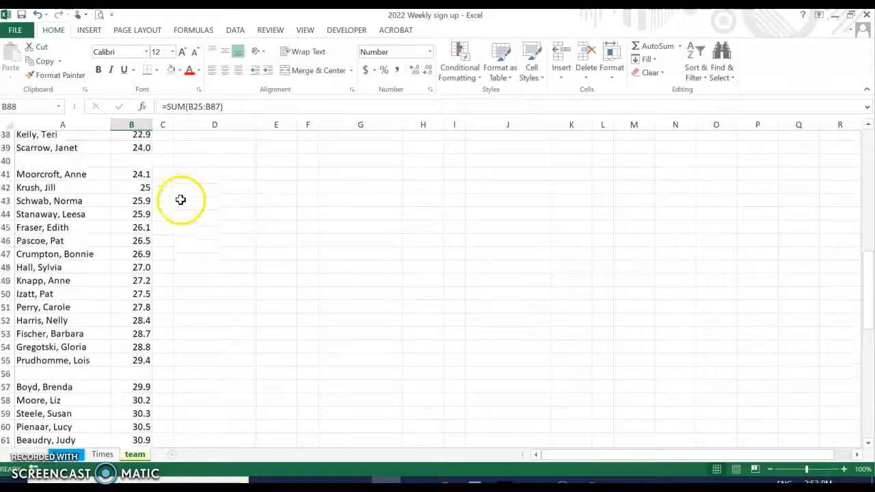
left_click_drag(123, 231, 140, 340)
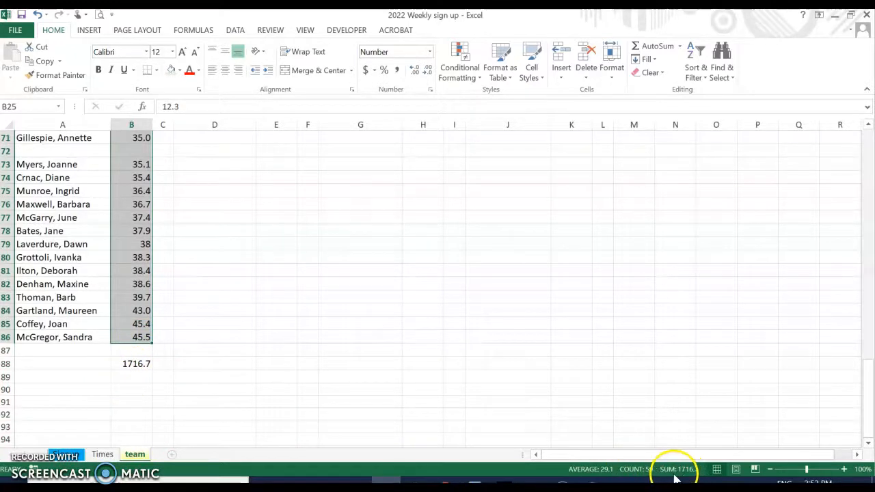
Make B89 the average handicap, =+B88/59, showing 29.1
left_click(127, 380)
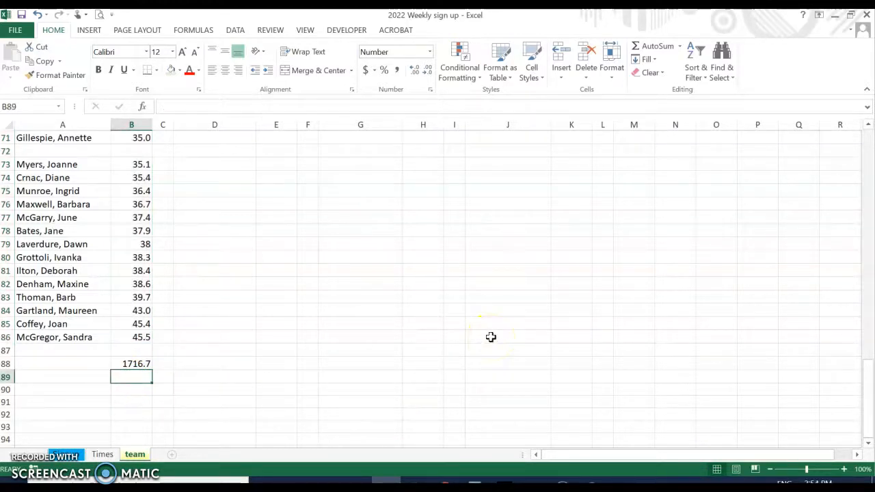
type("+/59")
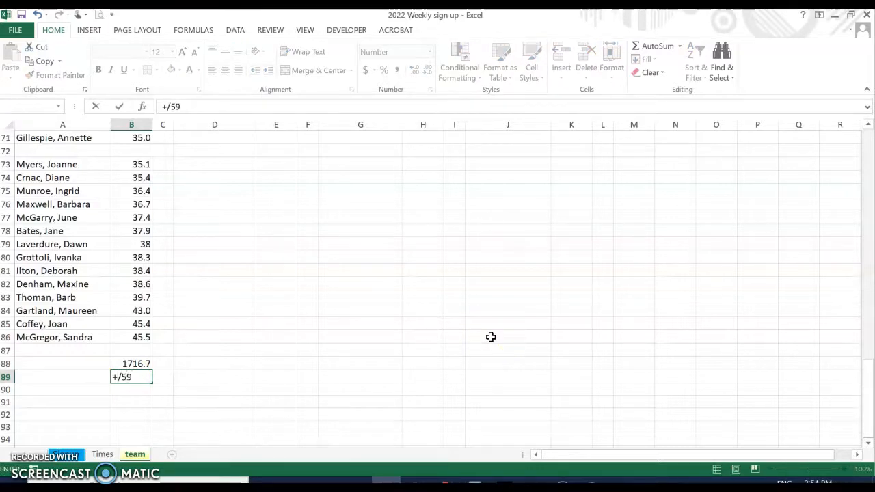
key("Return")
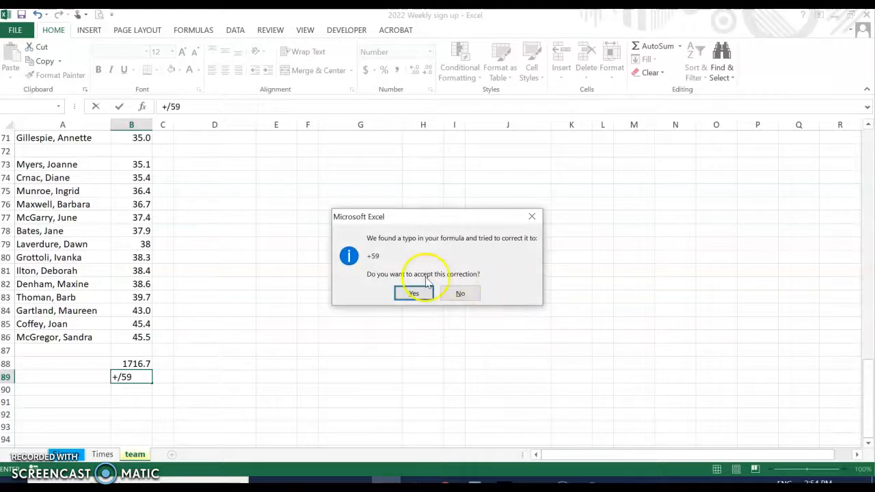
left_click(413, 295)
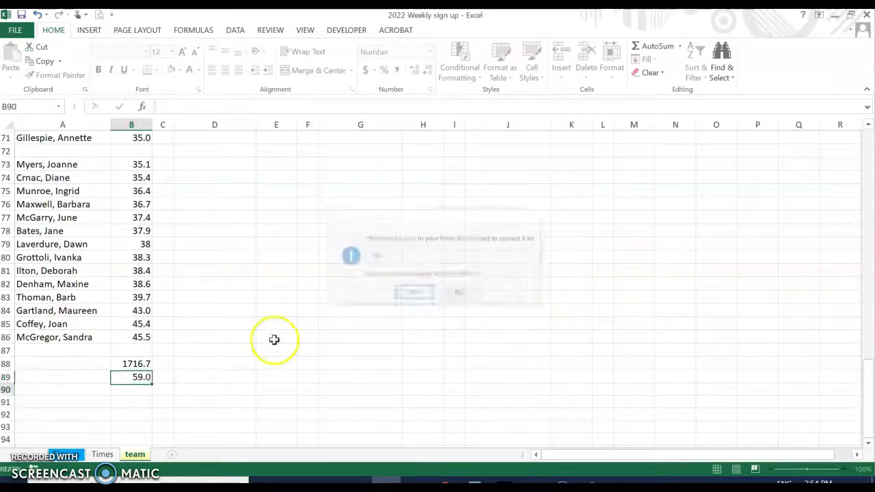
left_click(132, 376)
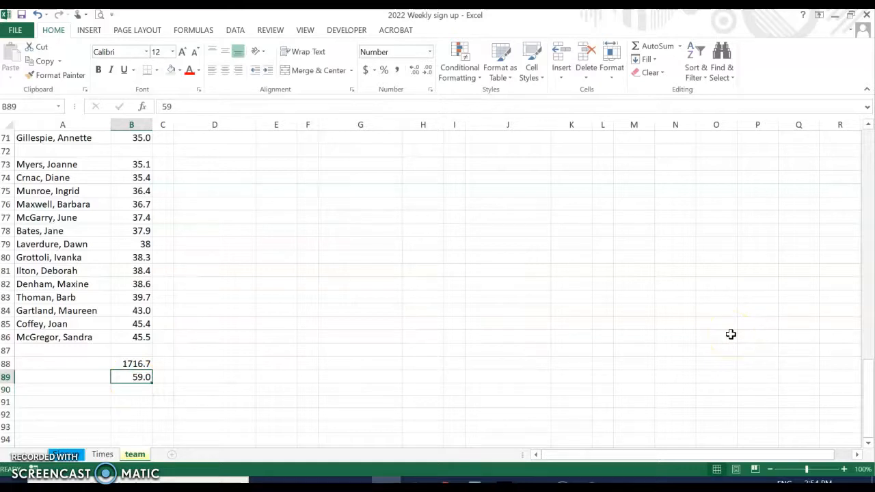
type("+")
key("Up")
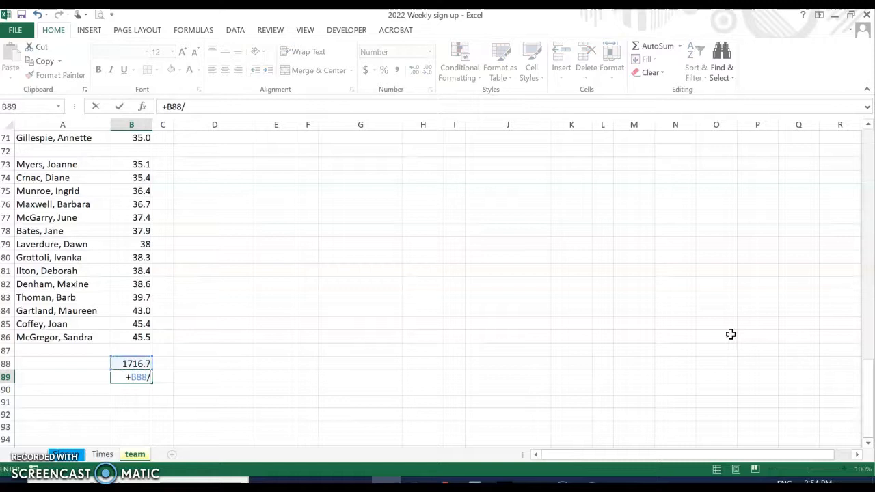
key("Return")
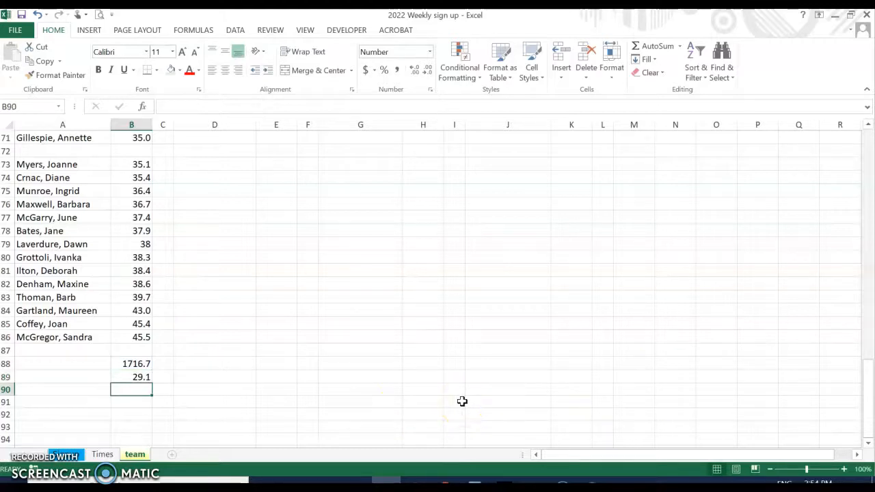
Enter =+B89*4 in B90 for a four-player team target of 116.4
type("+")
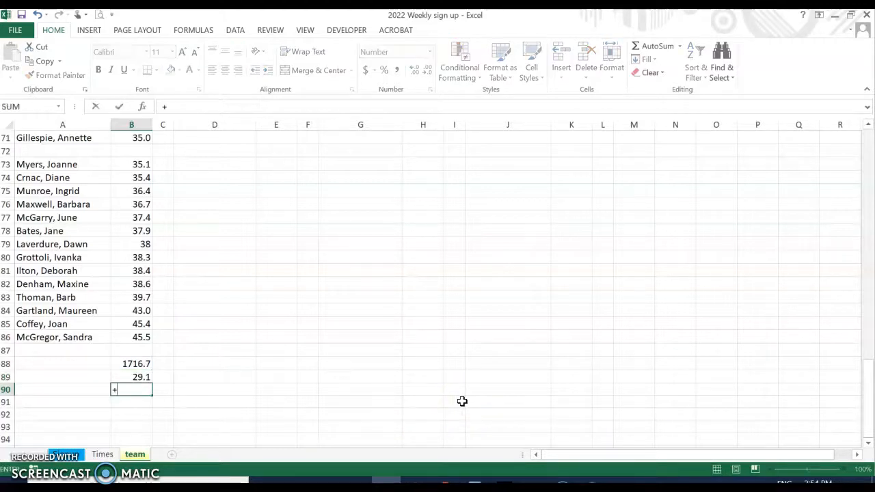
left_click(124, 377)
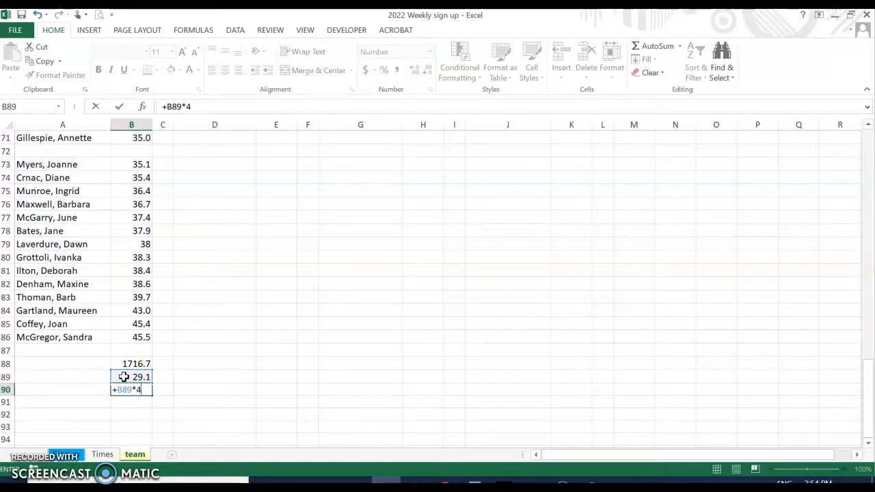
key("Return")
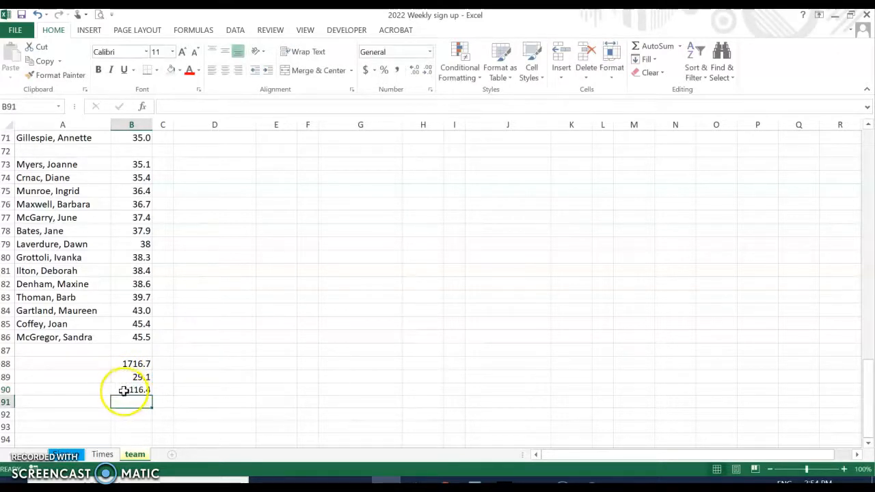
left_click(122, 389)
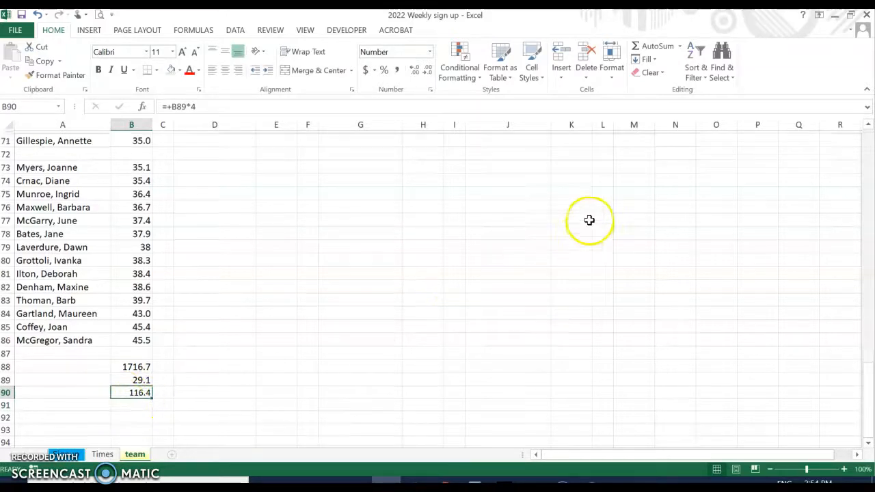
scroll(591, 220, "up", 17)
scroll(591, 220, "up", 6)
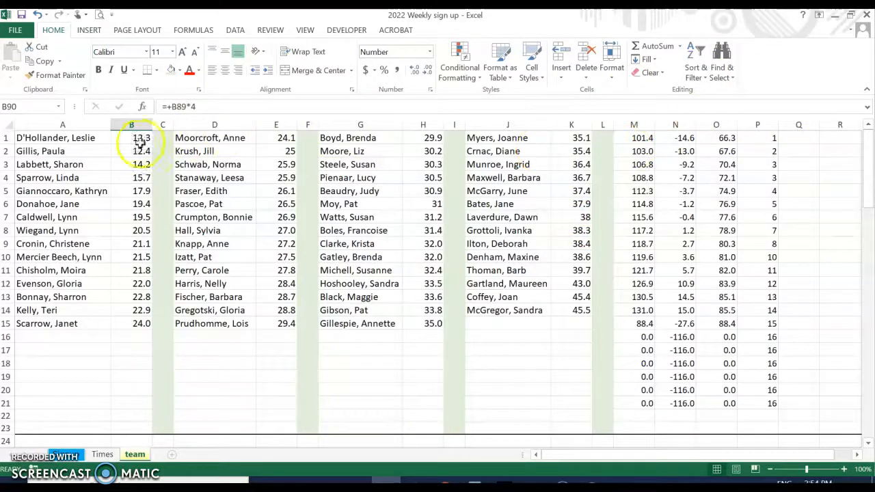
Custom-sort D1:E15 by column E, largest to smallest, so handicaps run 29.4 down to 24.1
left_click(186, 138)
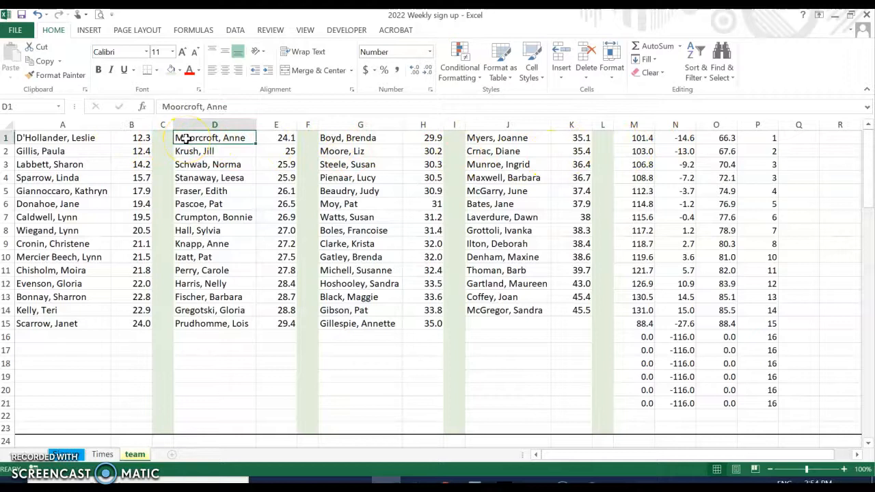
left_click(229, 127)
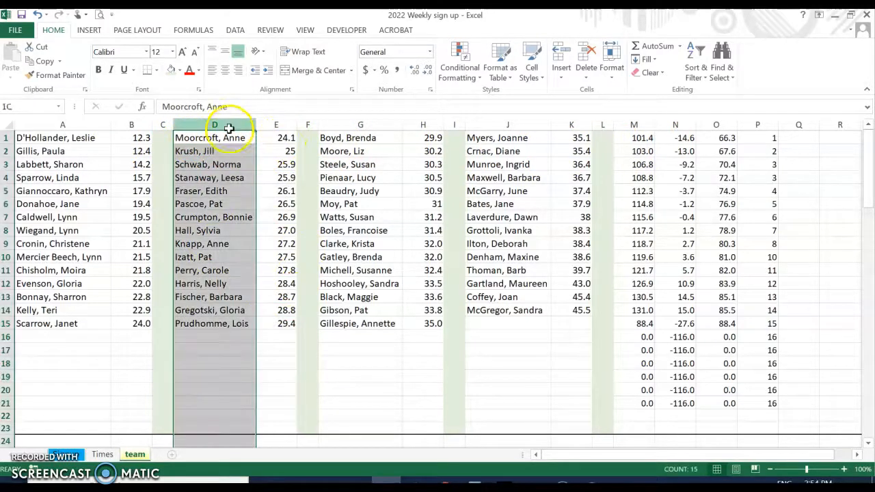
left_click(506, 126)
left_click_drag(191, 139, 275, 326)
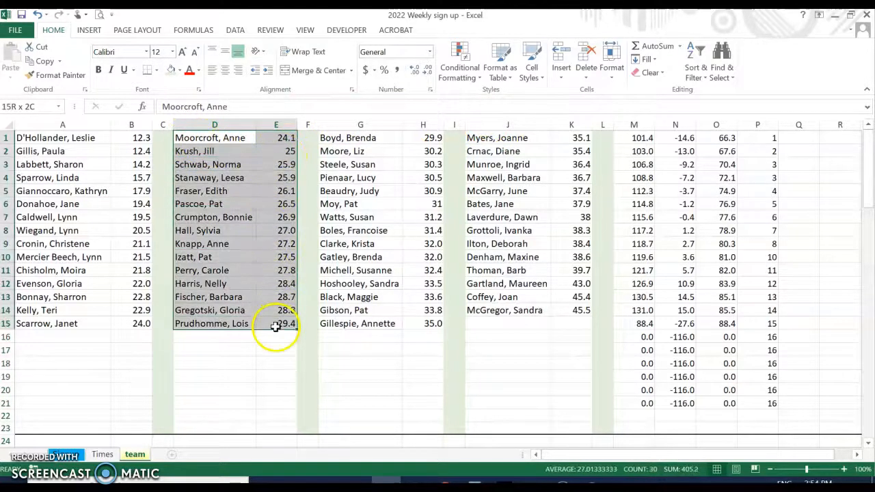
left_click(696, 69)
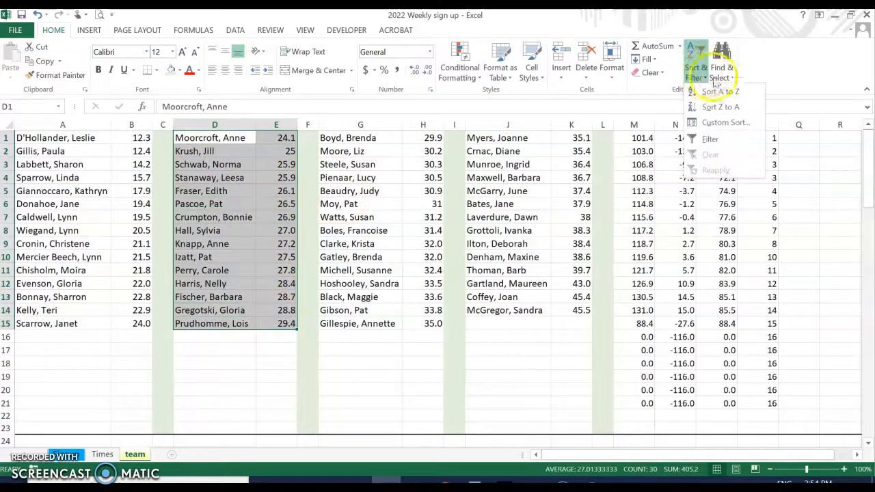
left_click(724, 122)
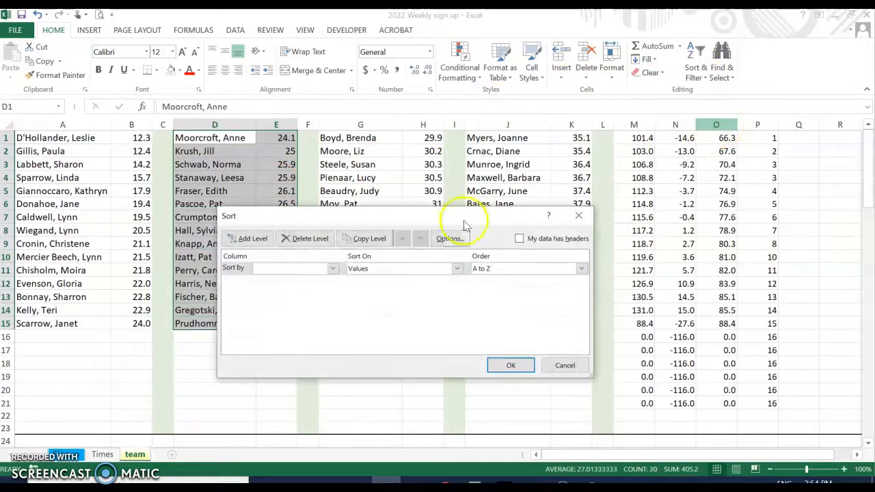
left_click(294, 269)
left_click(281, 290)
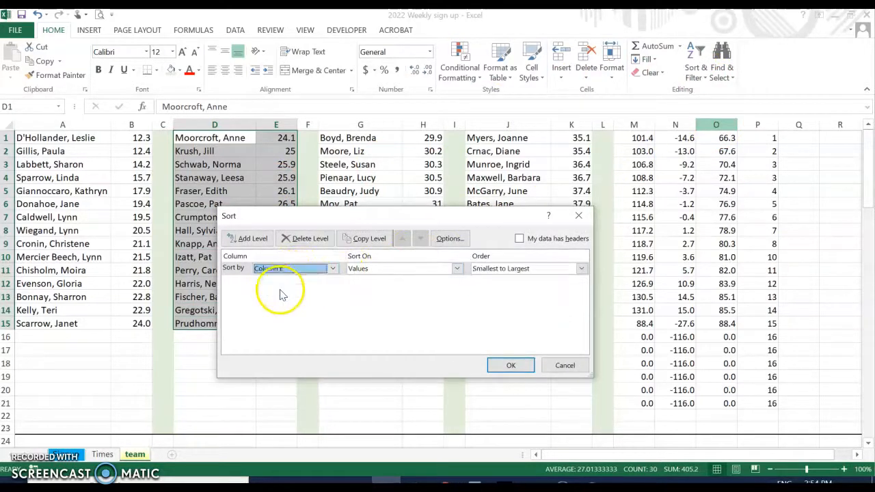
left_click(551, 269)
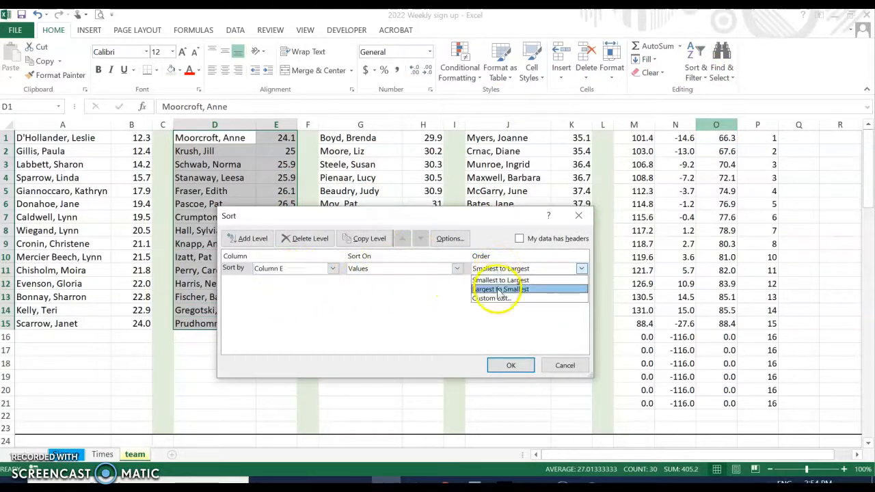
left_click(500, 290)
left_click(511, 365)
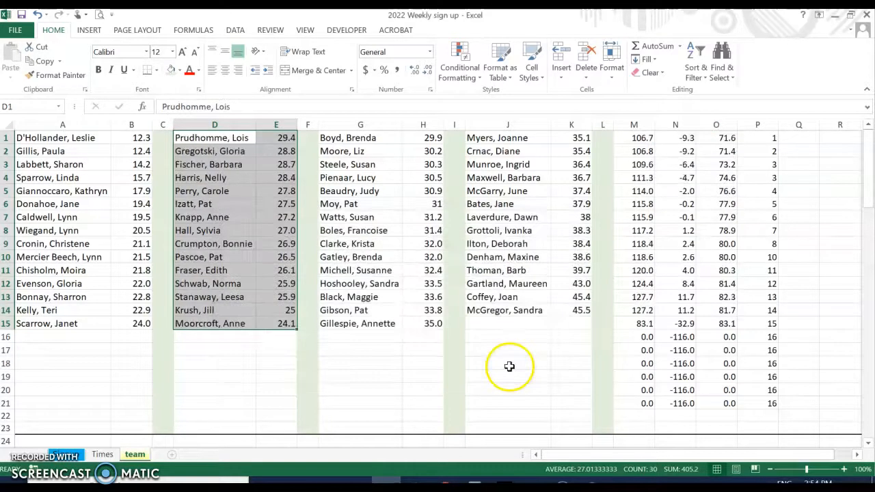
left_click_drag(512, 137, 562, 312)
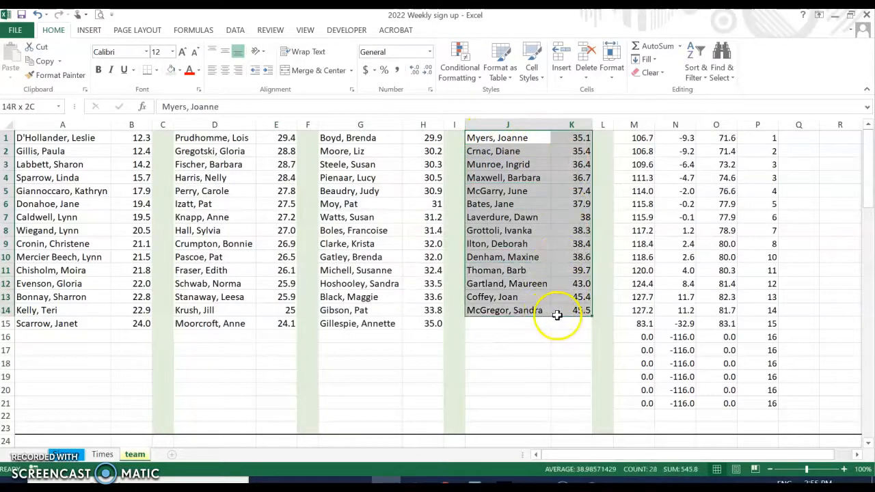
Custom-sort J1:K14 by column K, largest to smallest, from 45.5 down to 35.1
left_click(699, 77)
left_click(729, 121)
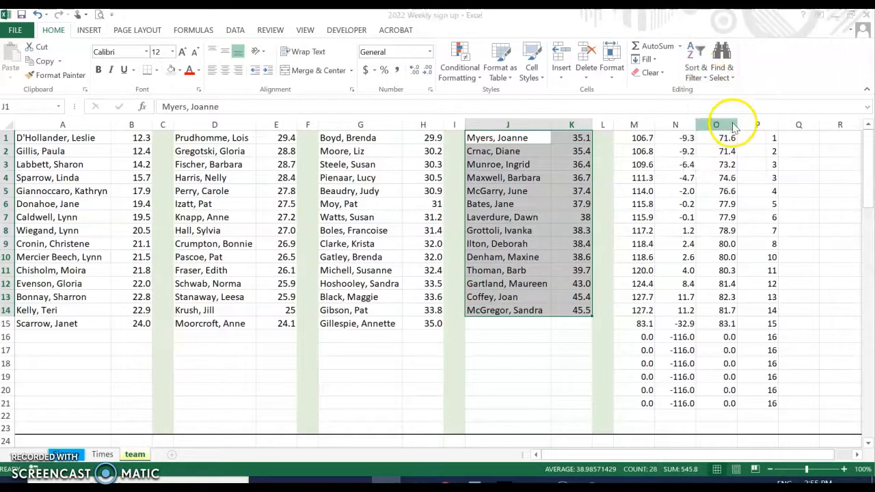
left_click(294, 270)
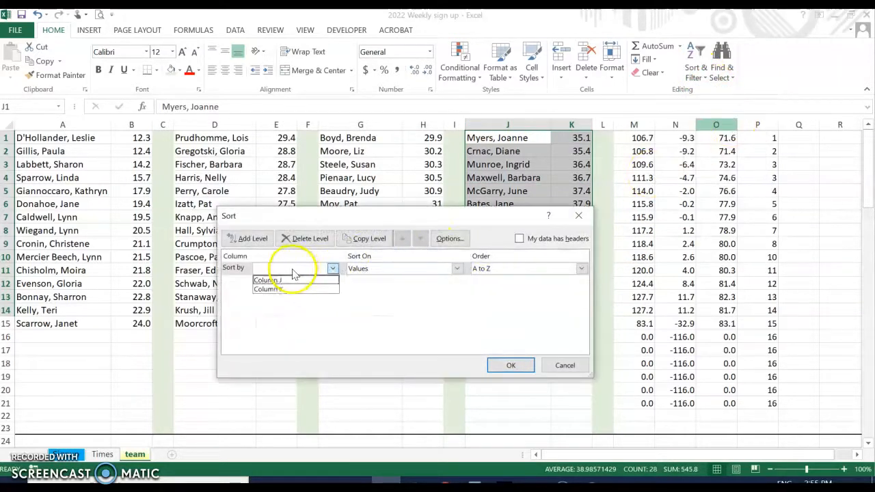
left_click(287, 289)
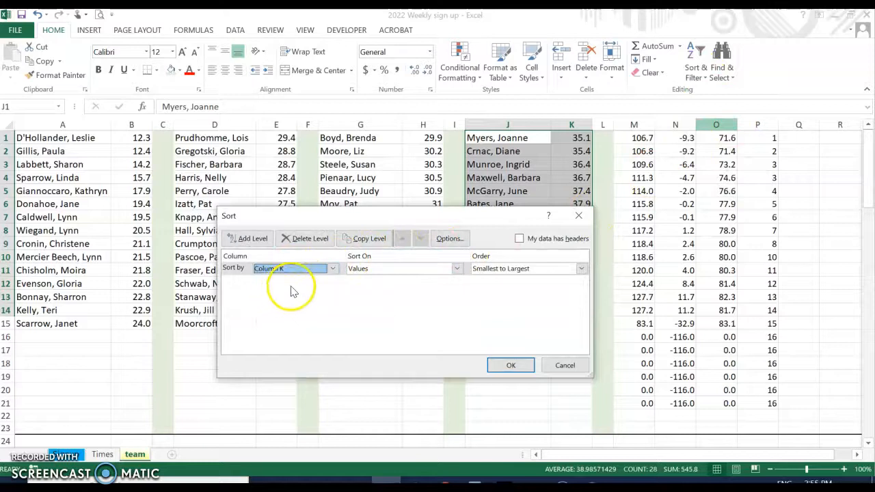
left_click(486, 270)
left_click(509, 289)
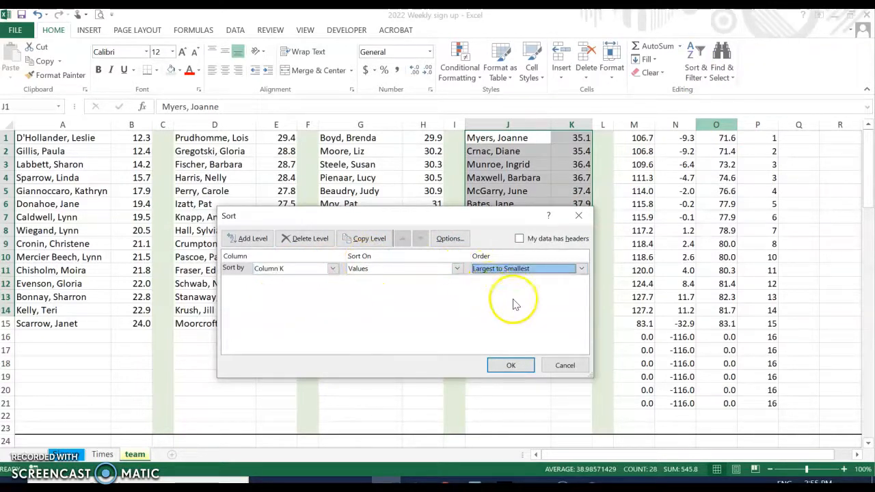
left_click(513, 367)
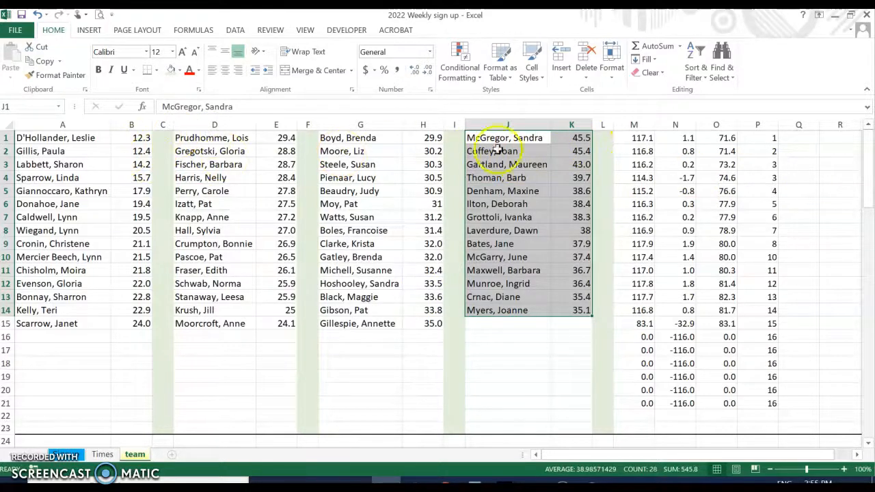
left_click(636, 138)
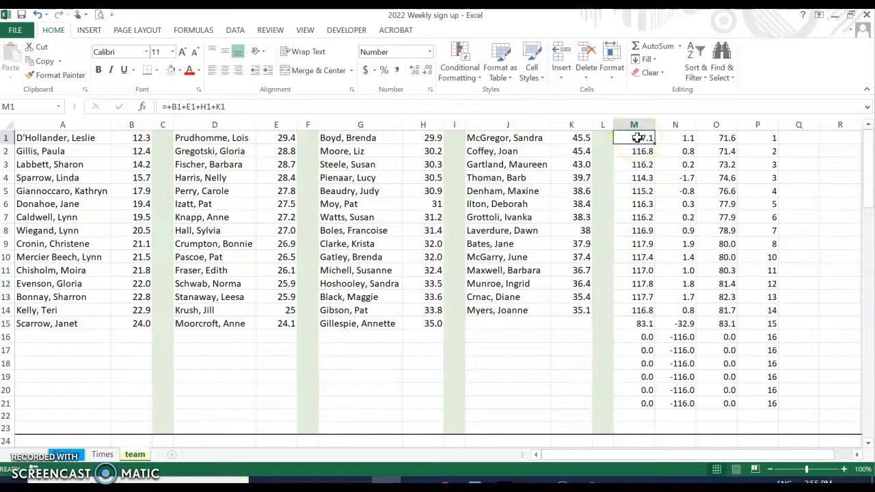
double_click(636, 137)
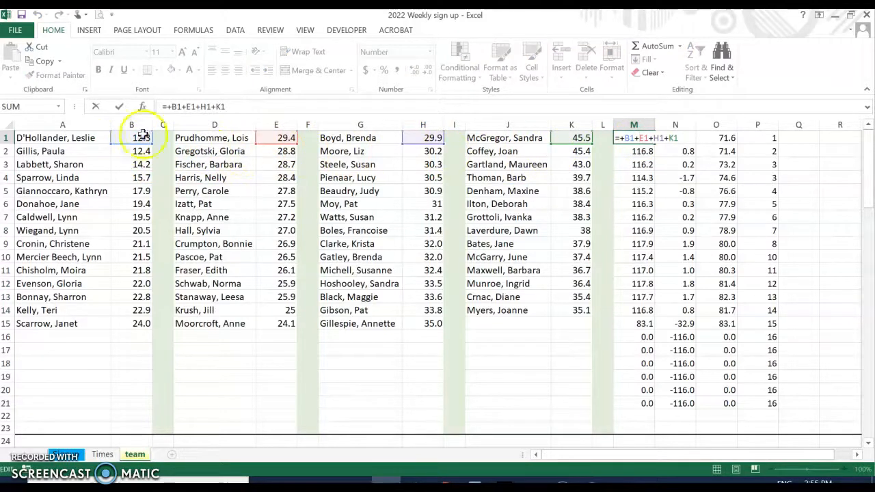
key("Escape")
left_click(634, 145)
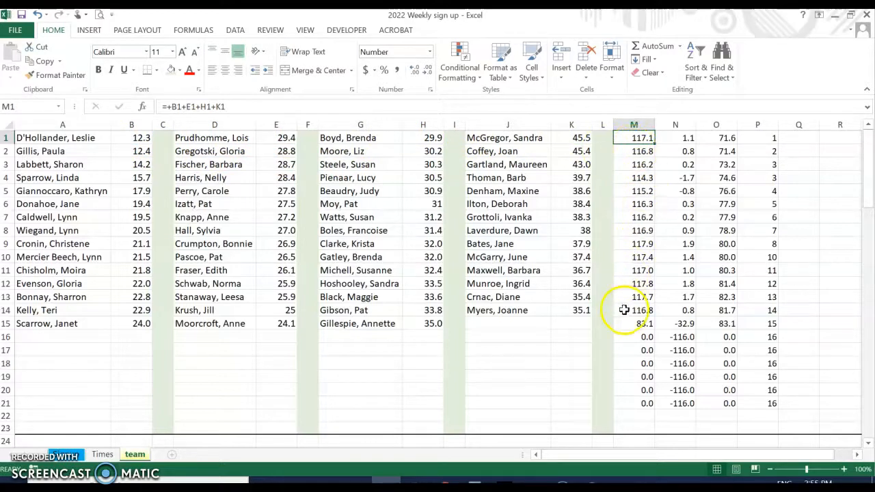
left_click(6, 178)
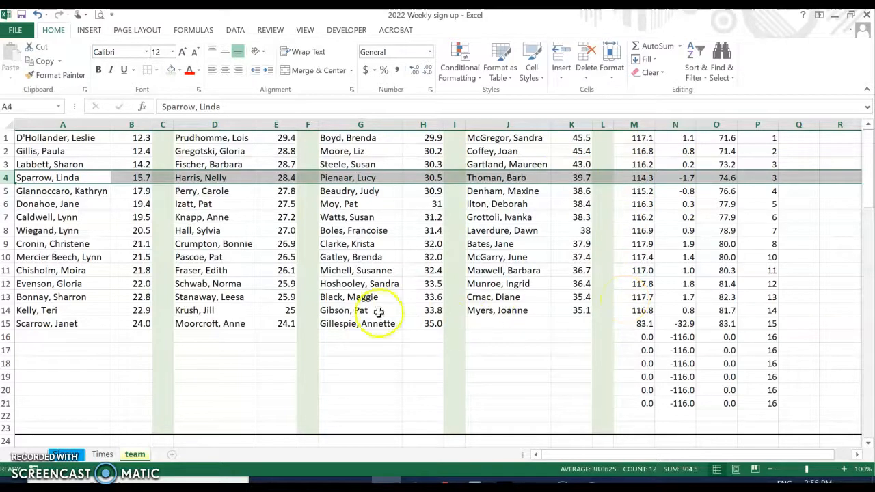
left_click(8, 297)
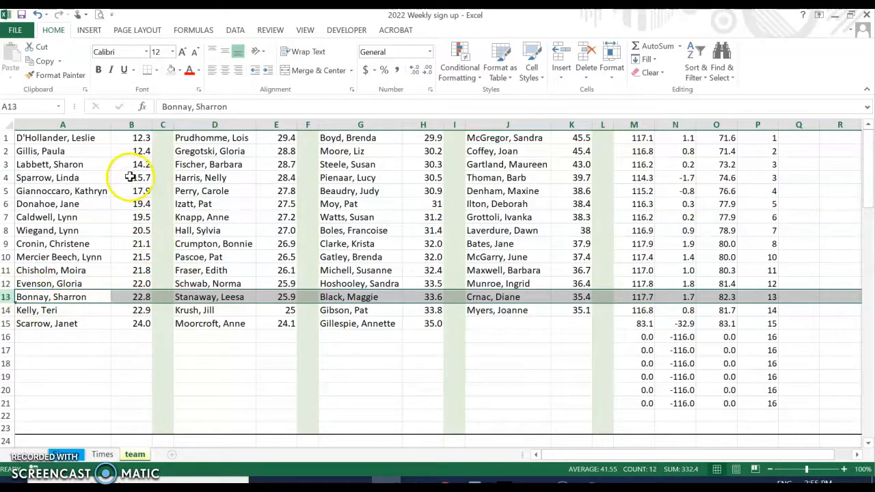
left_click(276, 179)
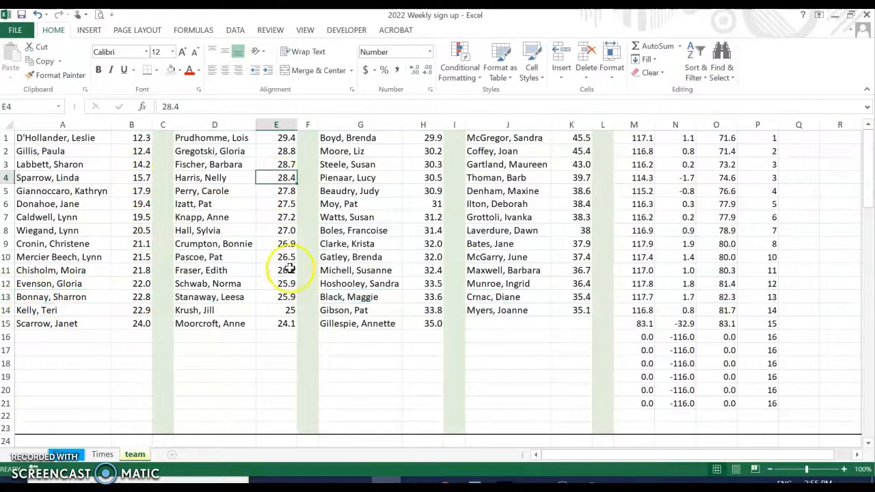
left_click(284, 296)
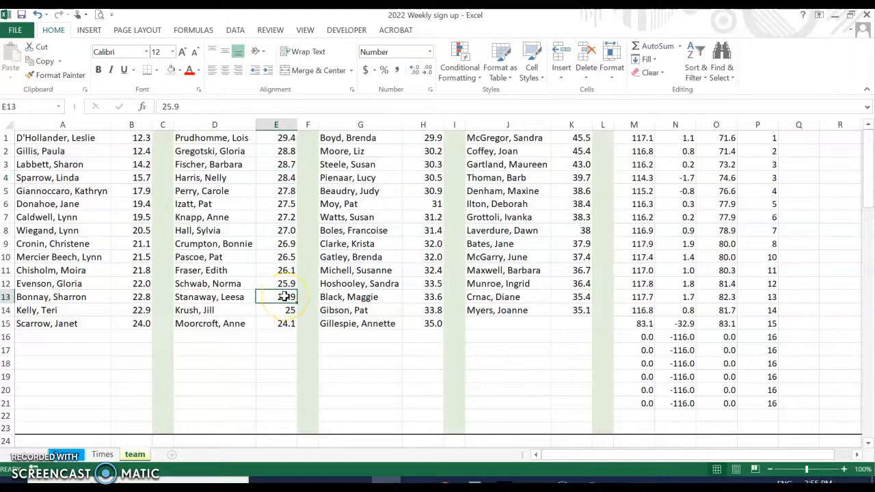
left_click(232, 295)
left_click(235, 178)
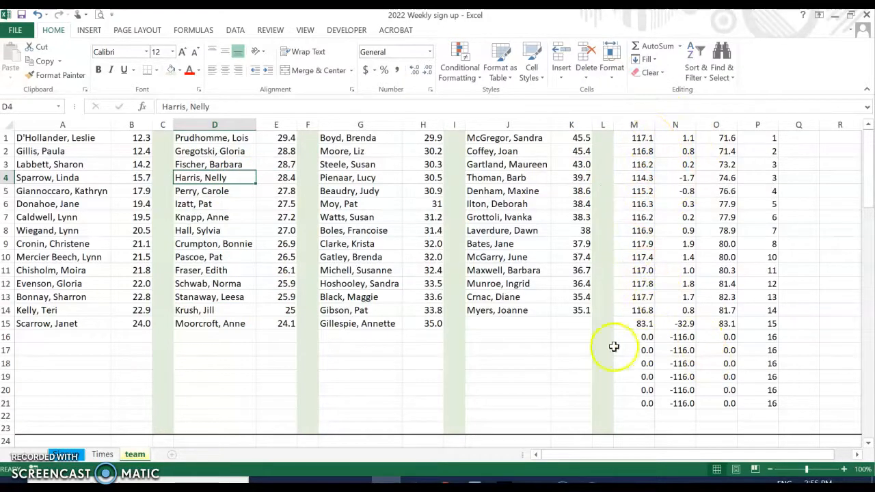
left_click(8, 323)
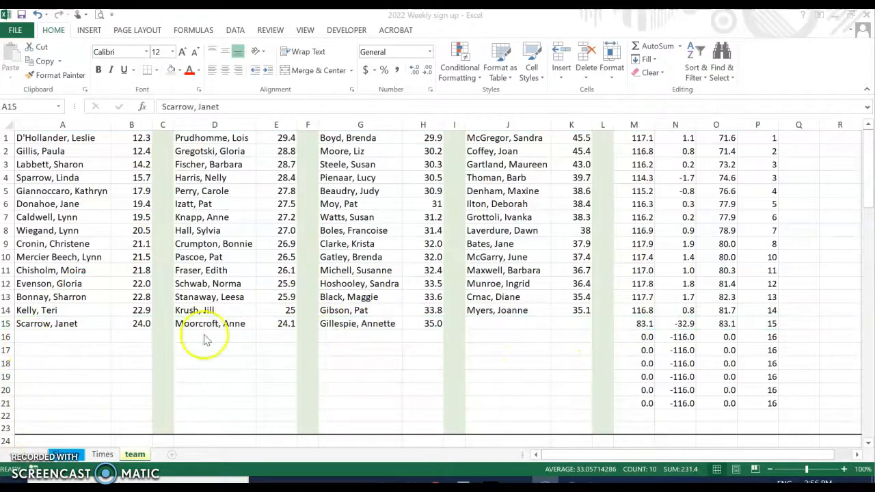
On the Times sheet, enter 7:30 in B2 and 8:50 in B3 under 3-May
left_click(99, 459)
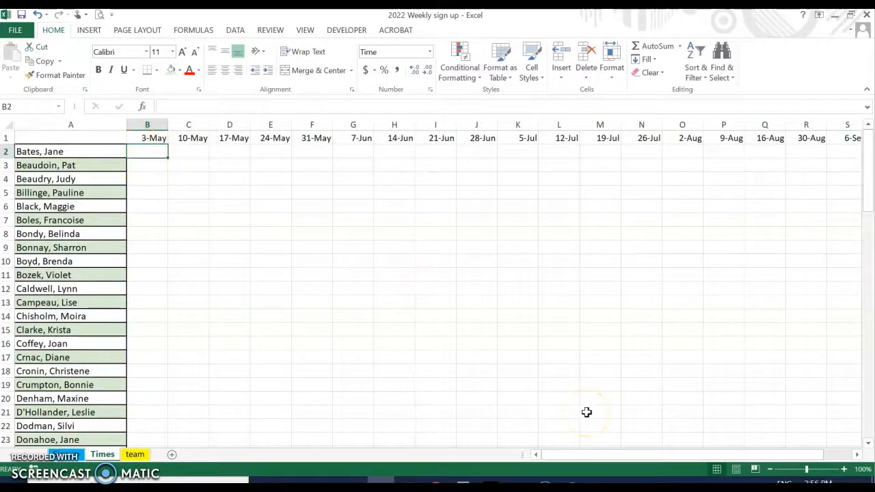
type("7:30")
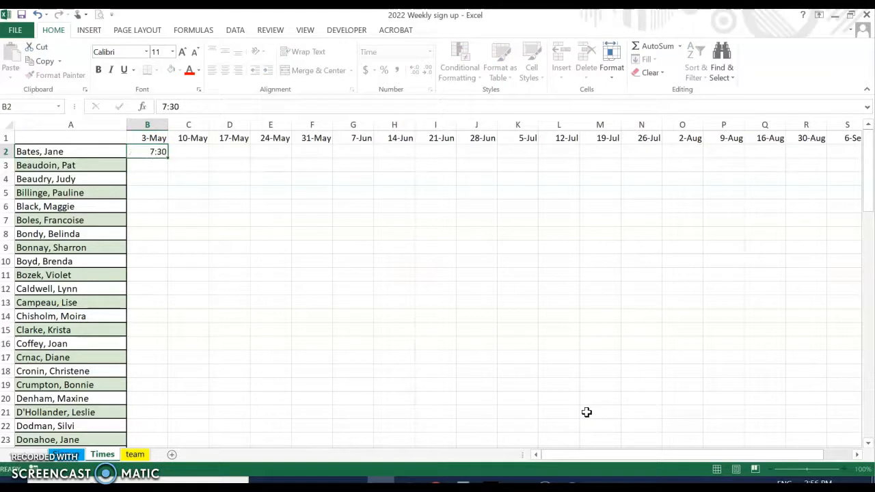
key("Return")
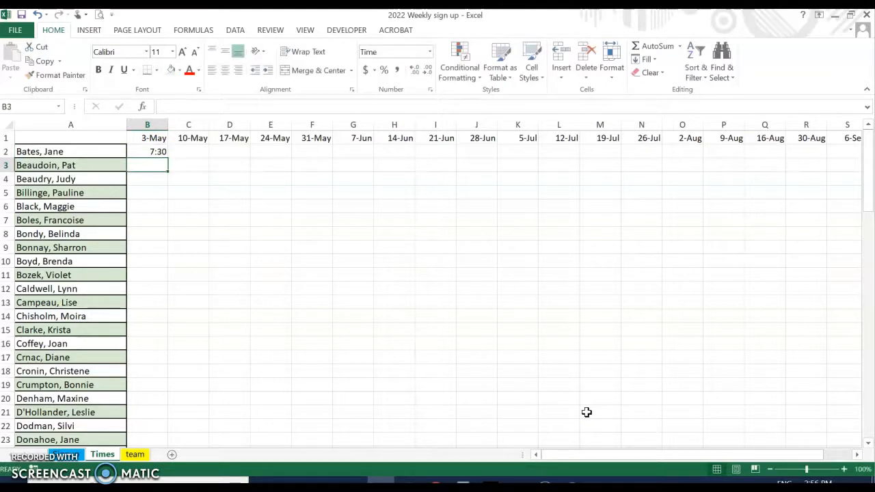
type("8:50")
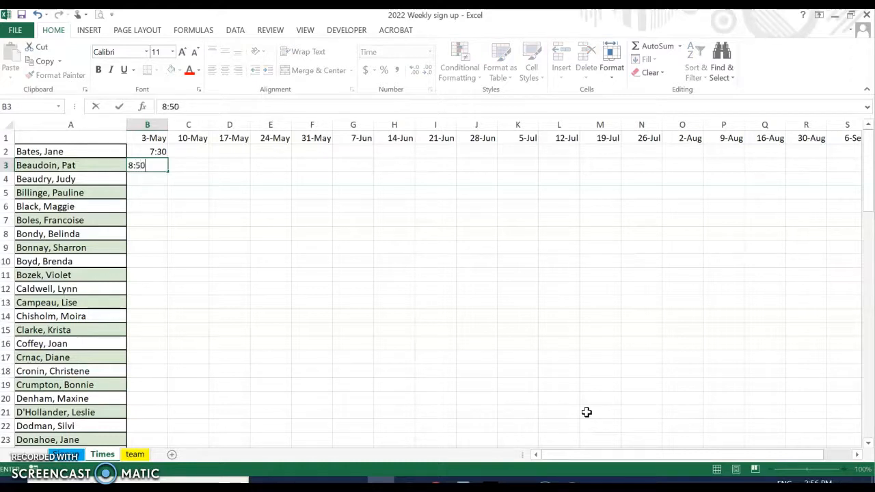
key("Return")
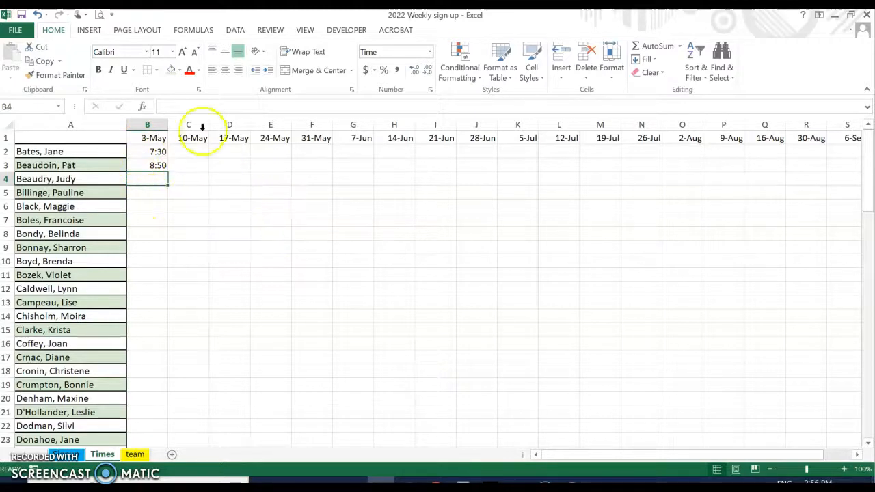
left_click_drag(157, 151, 150, 172)
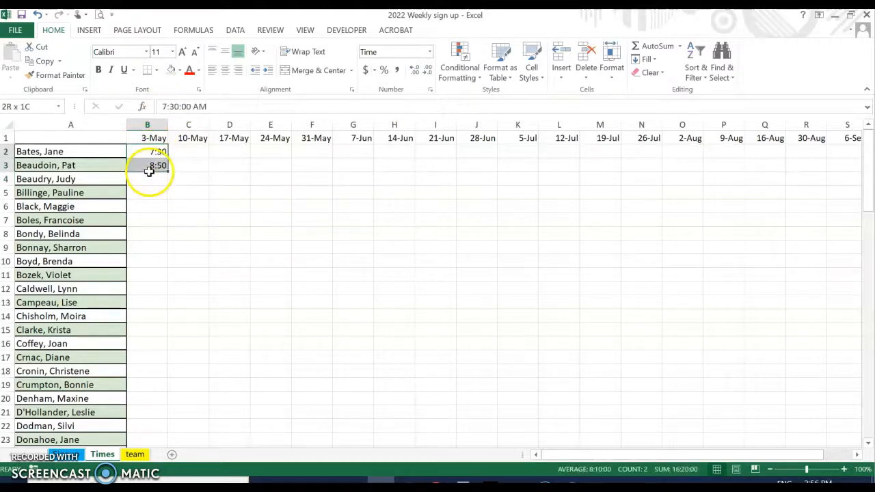
left_click(145, 150)
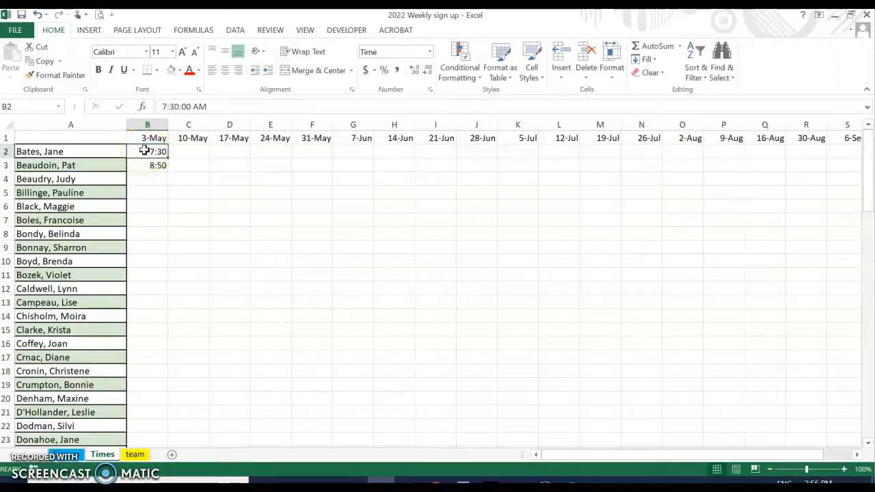
scroll(231, 290, "down", 20)
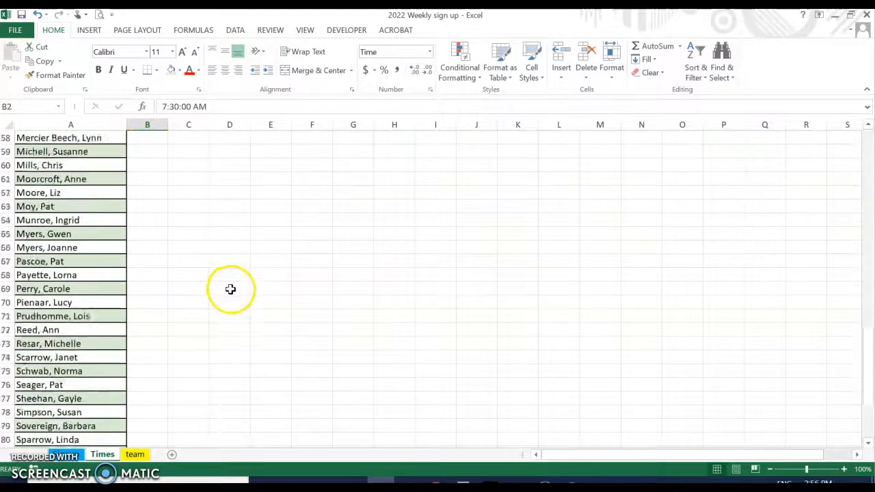
Enter trial values 1 and 2 in cells B87 and B88 below the name list
scroll(231, 288, "down", 1)
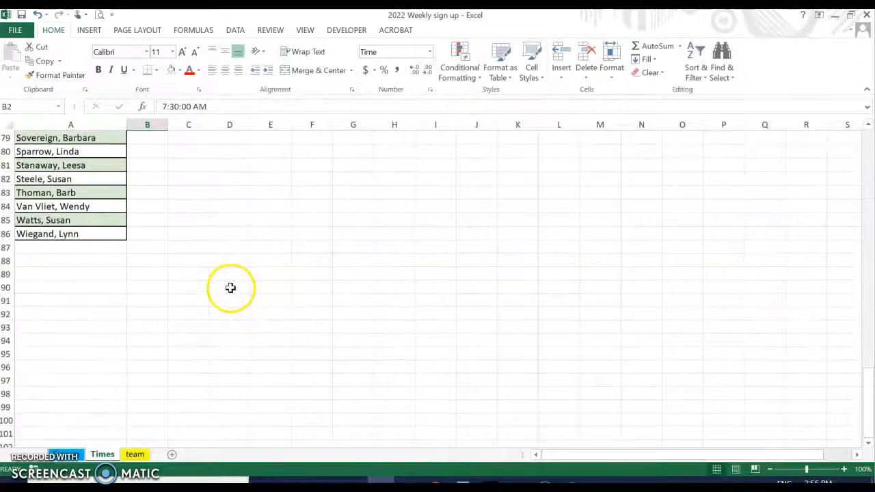
left_click(155, 251)
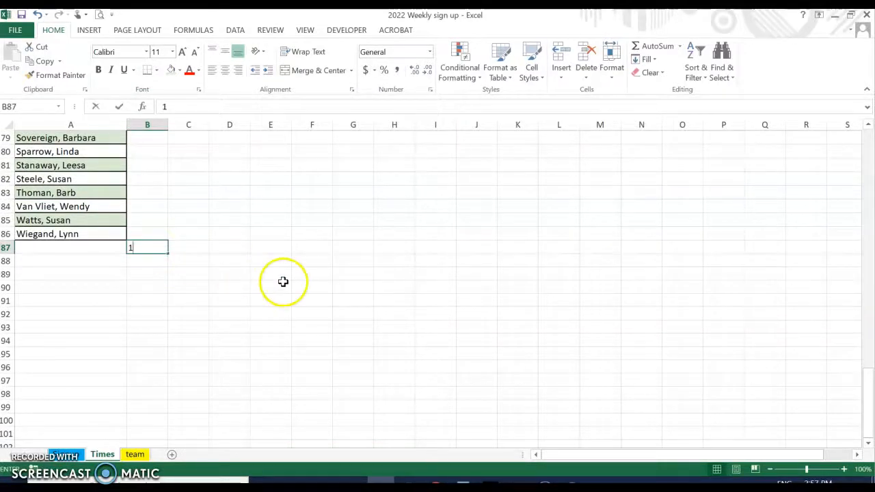
type("1")
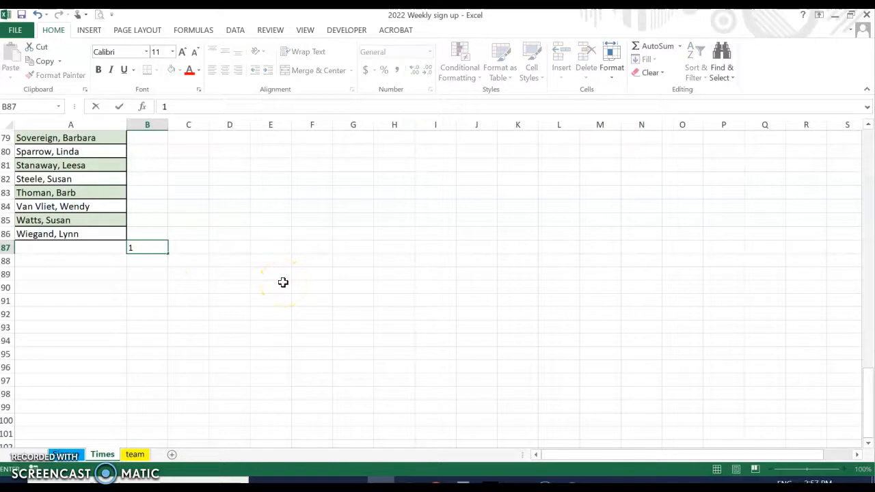
key("Return")
type("2")
key("Return")
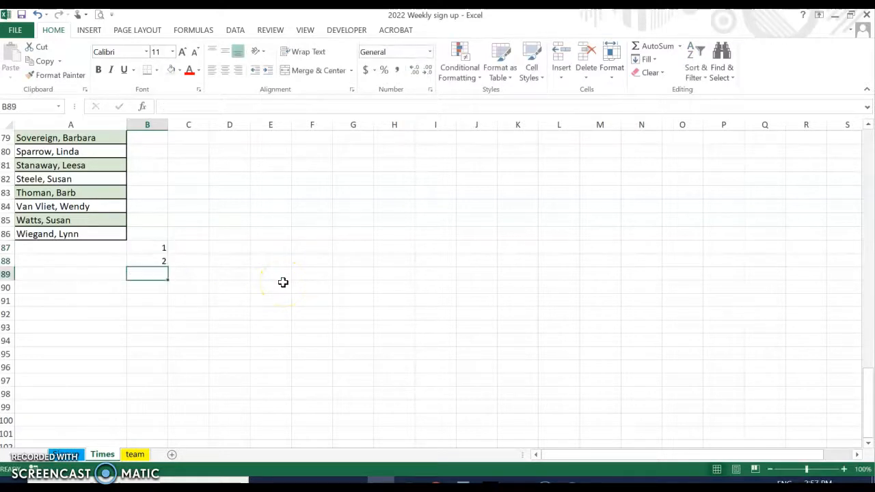
scroll(104, 197, "up", 2)
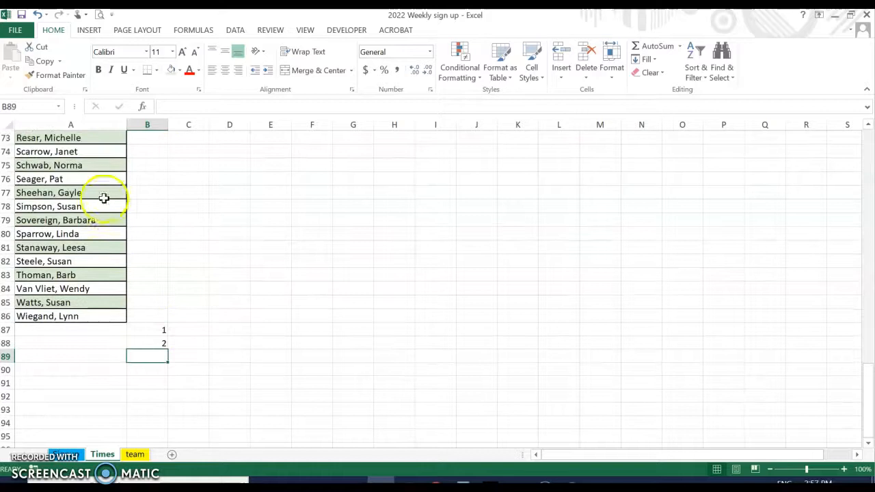
scroll(147, 248, "up", 20)
scroll(215, 248, "down", 19)
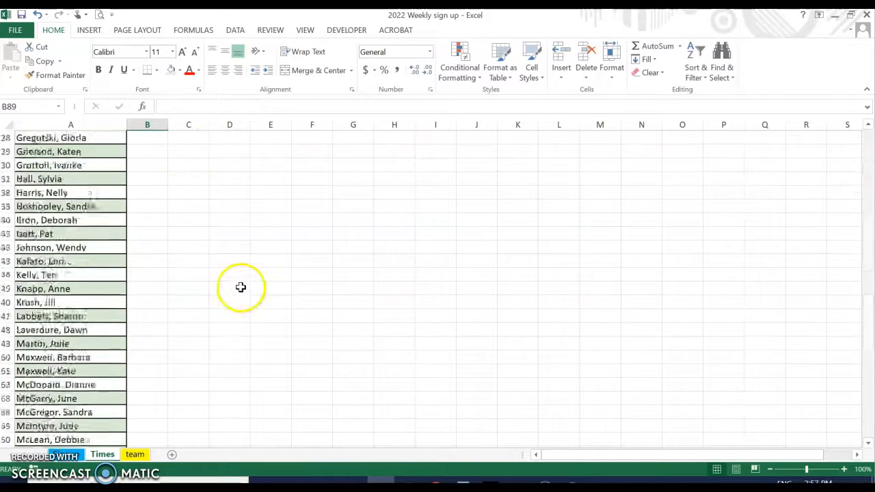
scroll(191, 248, "down", 4)
scroll(192, 239, "up", 20)
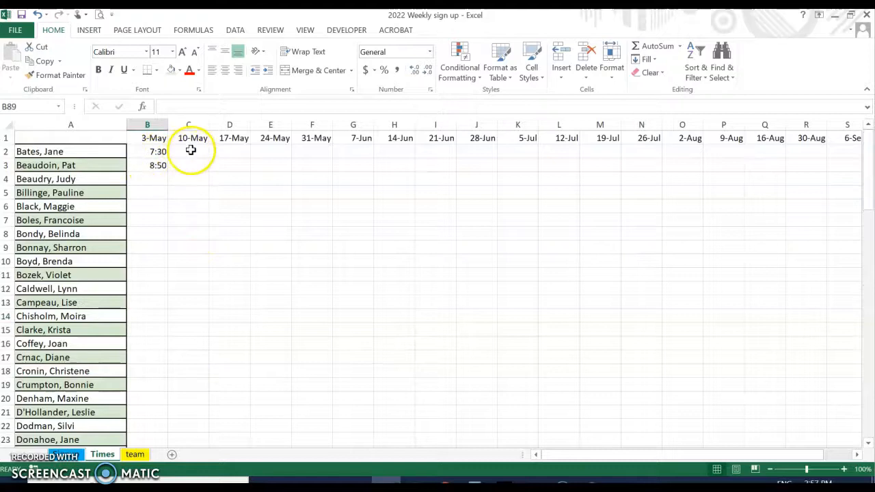
Enter a trial 1 in cells B4 and B5 of the 3-May column
left_click(162, 185)
type("1")
key("Return")
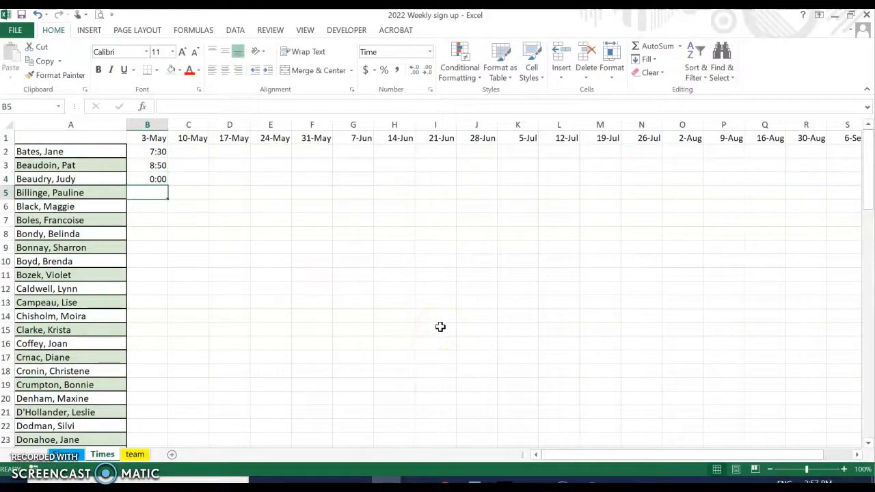
type("1")
key("Return")
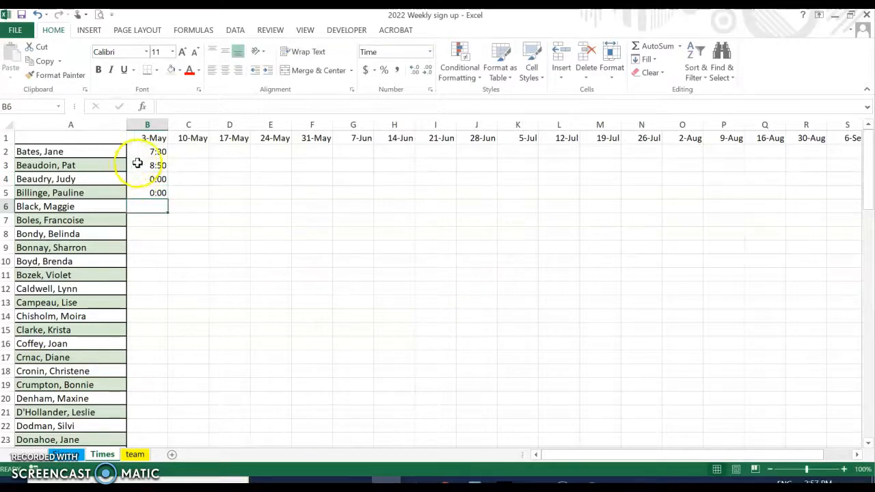
Clear the trial entries from B2:B6 and return to the Google Sheets sign-up file
left_click_drag(158, 155, 133, 208)
key("Delete")
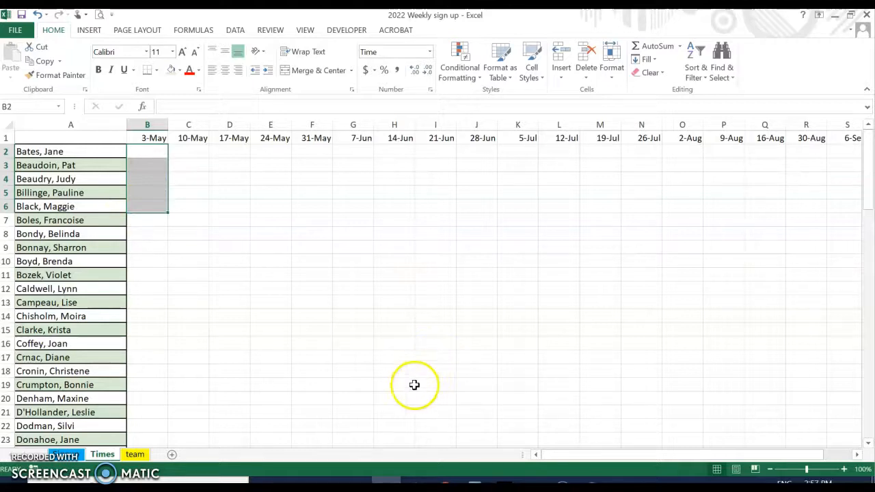
left_click(443, 482)
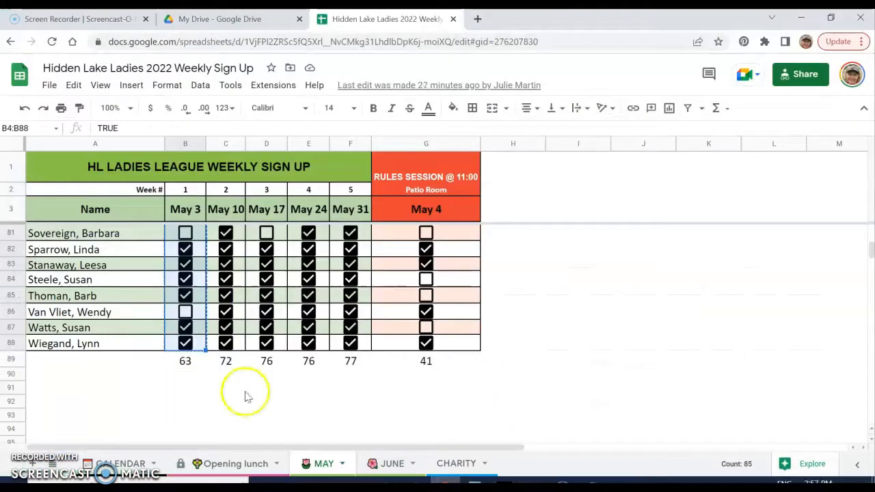
Select the May 3 column and view its options menu, closing it without changes
left_click(157, 414)
scroll(178, 342, "up", 15)
scroll(193, 311, "up", 5)
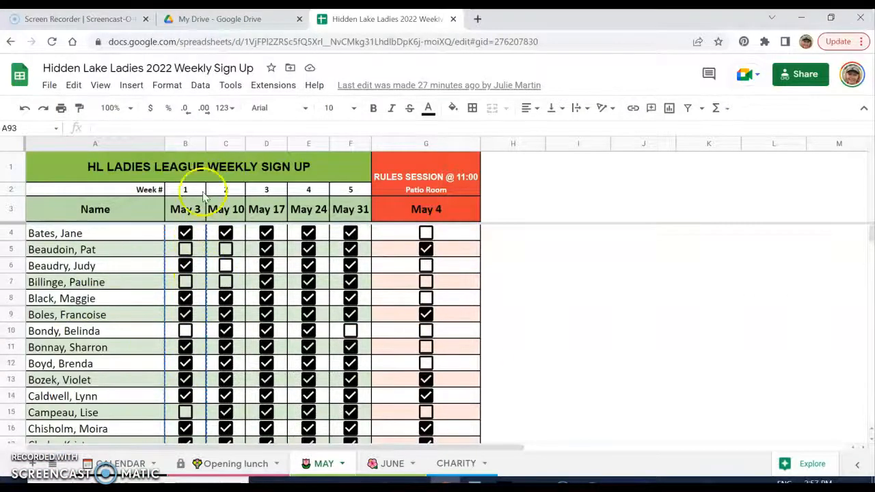
left_click(186, 143)
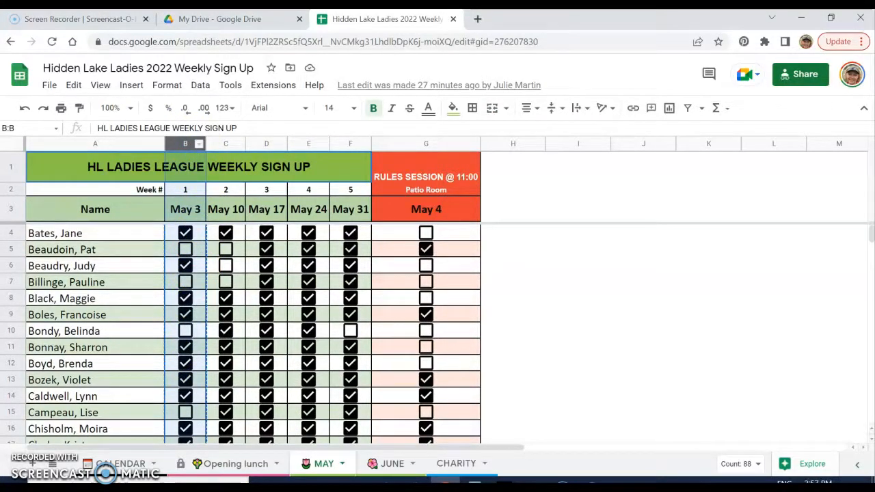
left_click(184, 145)
right_click(174, 146)
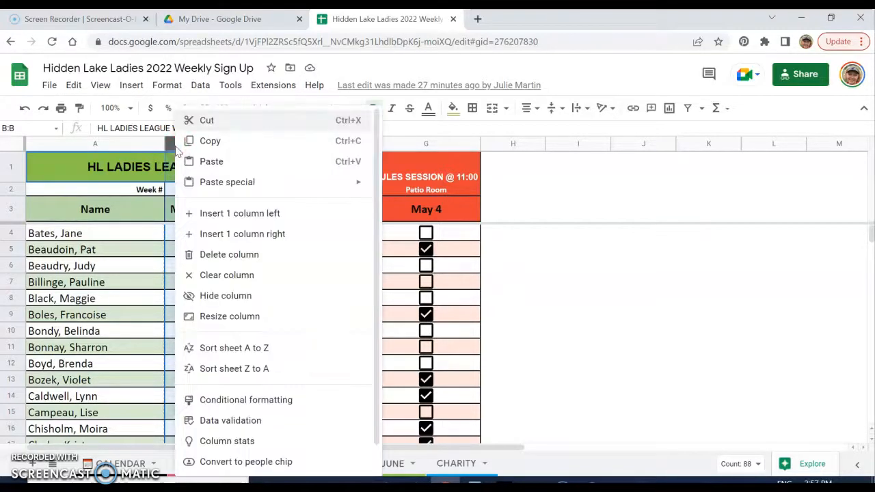
left_click(226, 302)
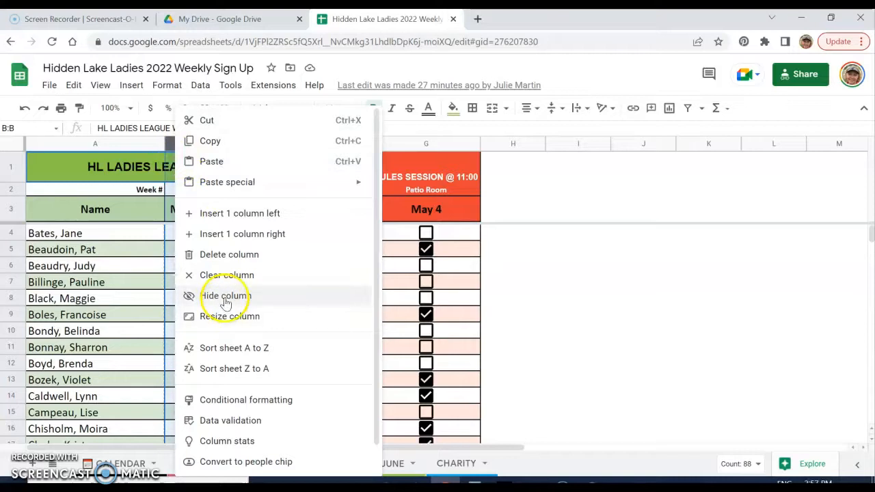
left_click(121, 179)
Hide the May 3 column so the MAY tab starts at May 10
left_click(175, 142)
left_click(184, 145)
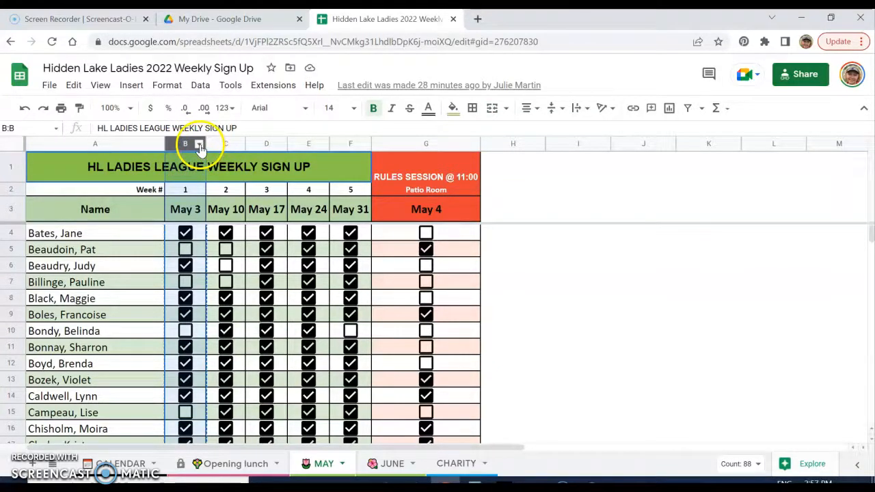
left_click(199, 146)
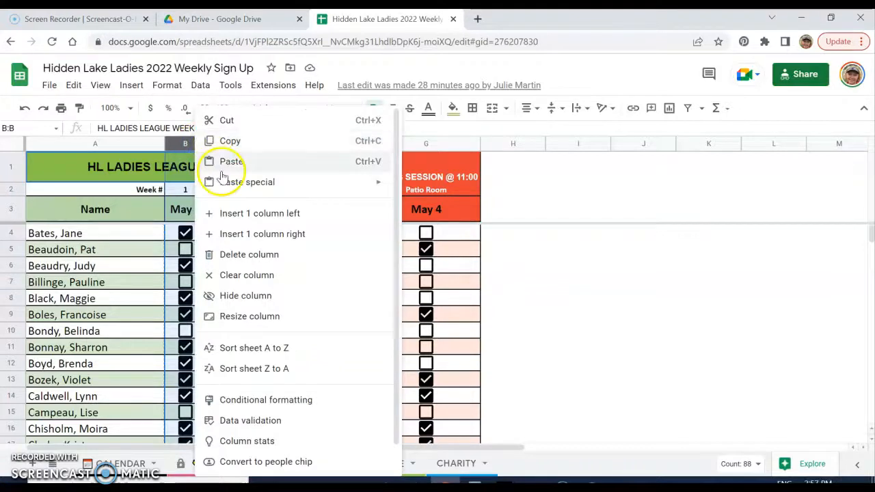
left_click(239, 299)
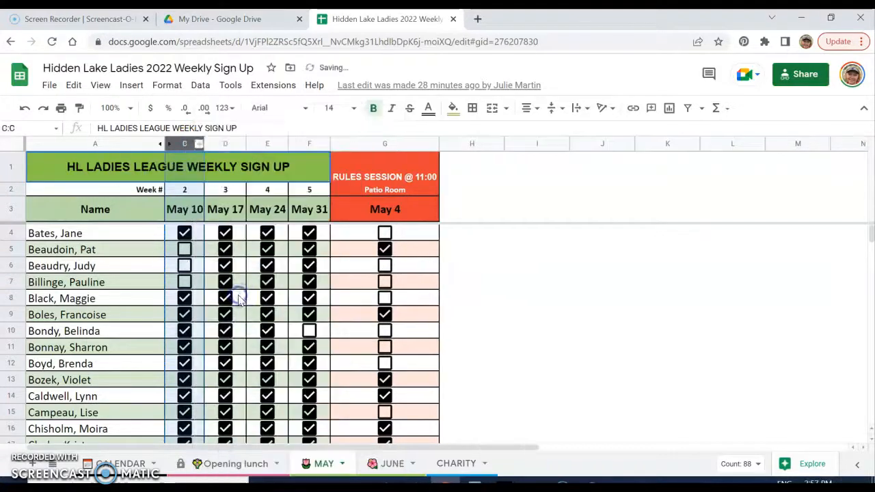
left_click(172, 292)
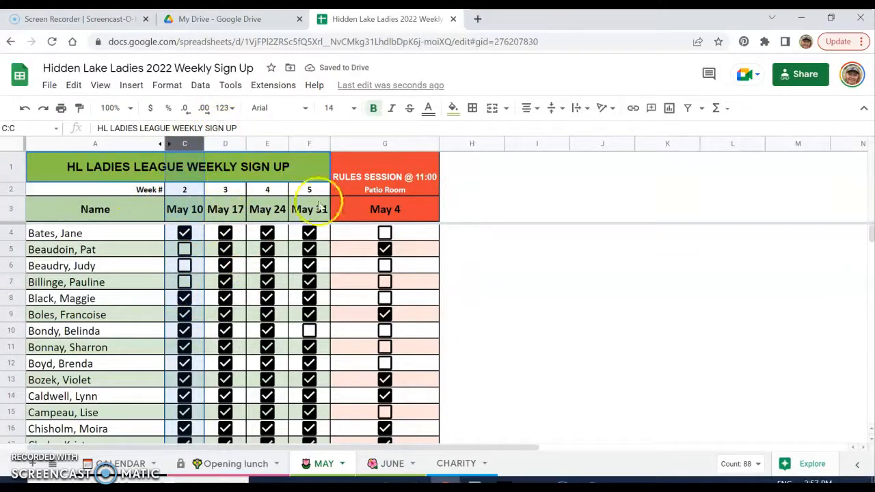